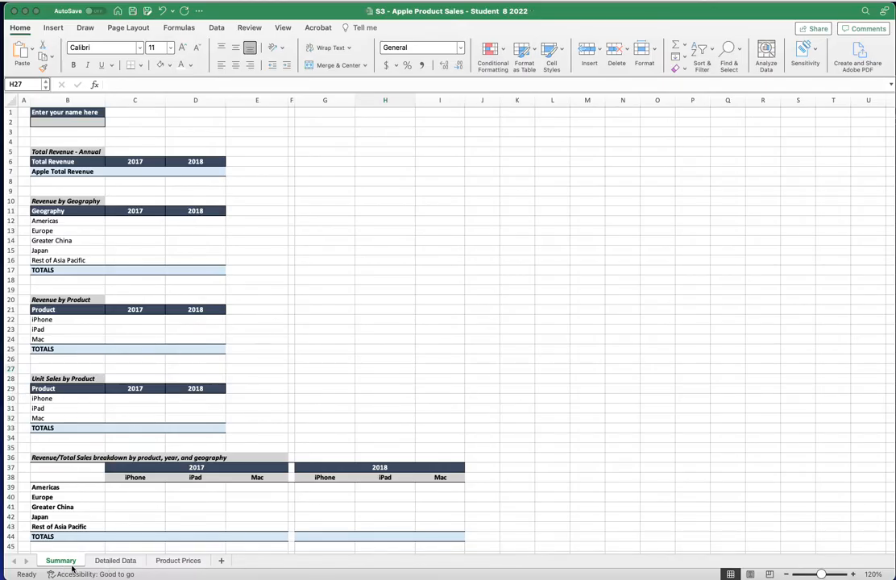
On the Product Prices sheet, highlight the 2017 price table A7:B9 (iPhone, iPad, Mac)
{"action": "left_click", "coordinate": [183, 566]}
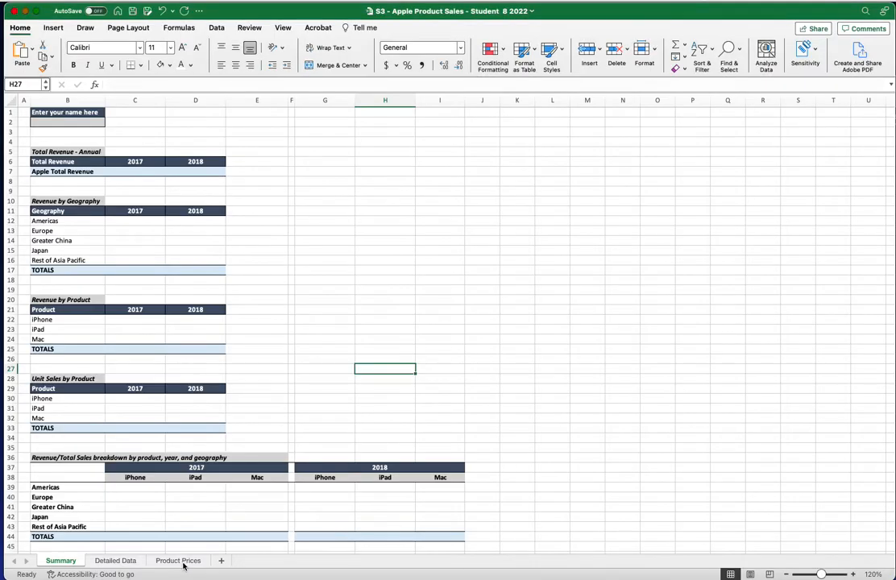
{"action": "left_click", "coordinate": [117, 560]}
{"action": "left_click", "coordinate": [175, 560]}
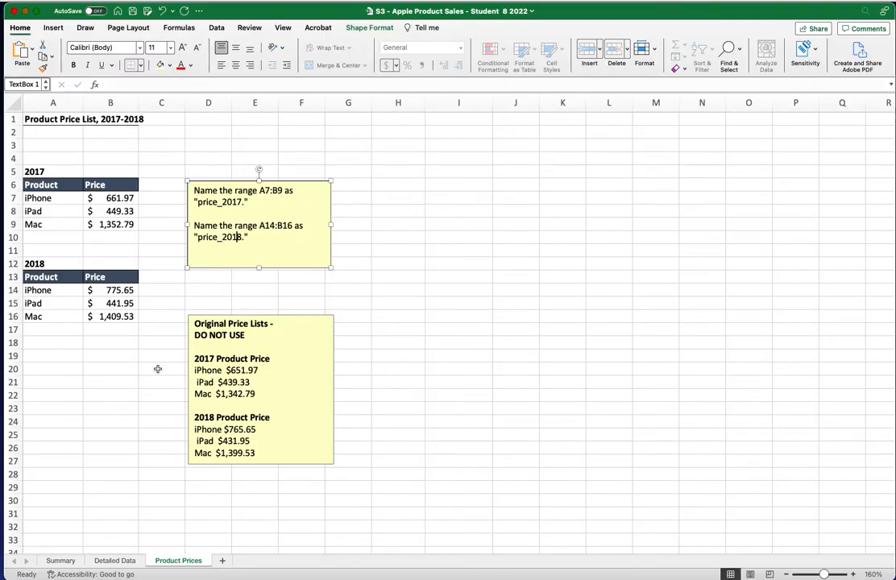
{"action": "left_click", "coordinate": [48, 197]}
{"action": "left_click_drag", "start_coordinate": [47, 196], "coordinate": [107, 224]}
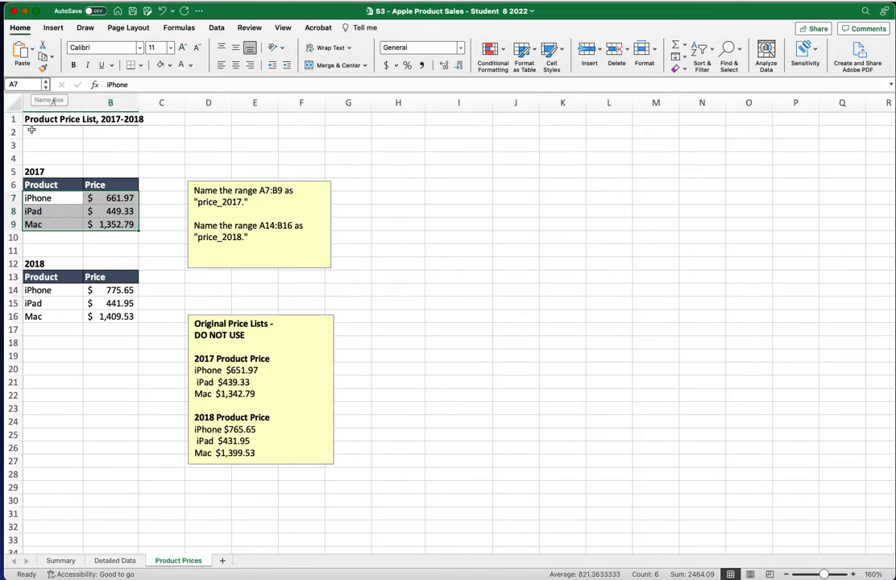
Name range A7:B9 price_2017 in the Name Box, then select the 2018 prices A14:B16
{"action": "left_click", "coordinate": [25, 81]}
{"action": "type", "text": "price_2017"}
{"action": "key", "text": "Return"}
{"action": "left_click_drag", "start_coordinate": [48, 290], "coordinate": [100, 311]}
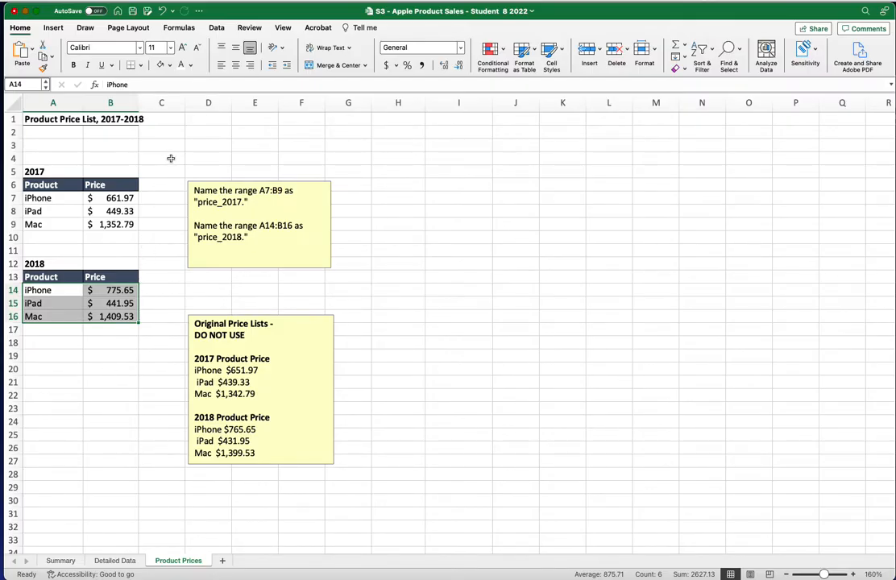
{"action": "left_click", "coordinate": [178, 29]}
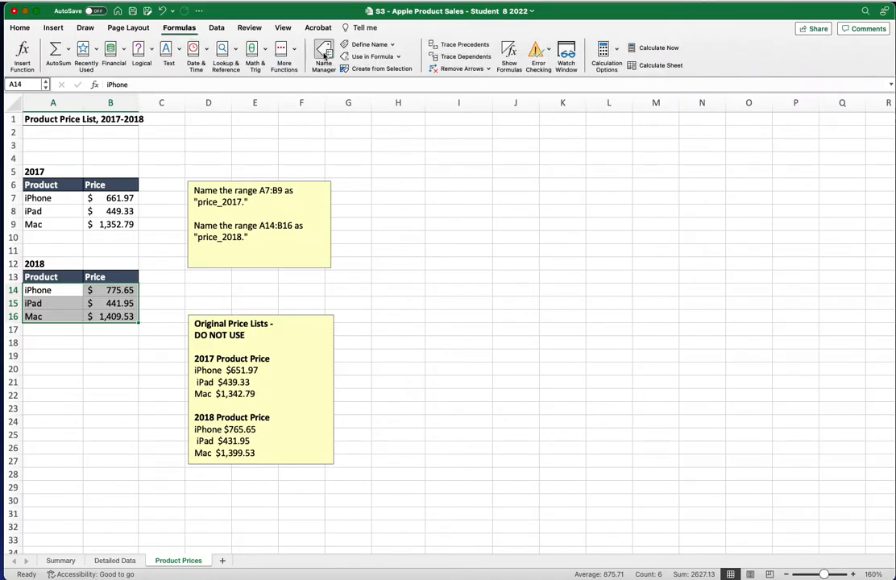
Define the name price_2018 for the selected 2018 prices A14:B16
{"action": "left_click", "coordinate": [373, 45]}
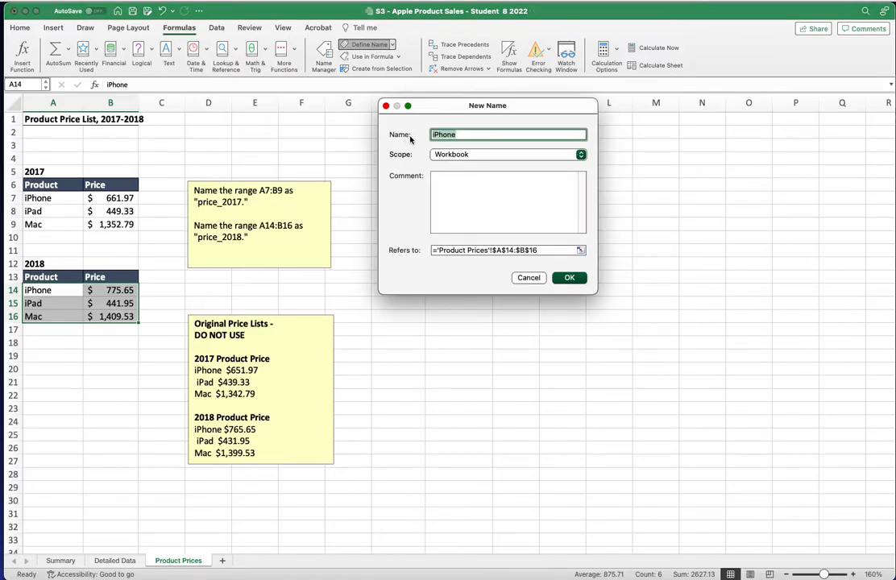
{"action": "type", "text": "price_2018"}
{"action": "left_click", "coordinate": [570, 278]}
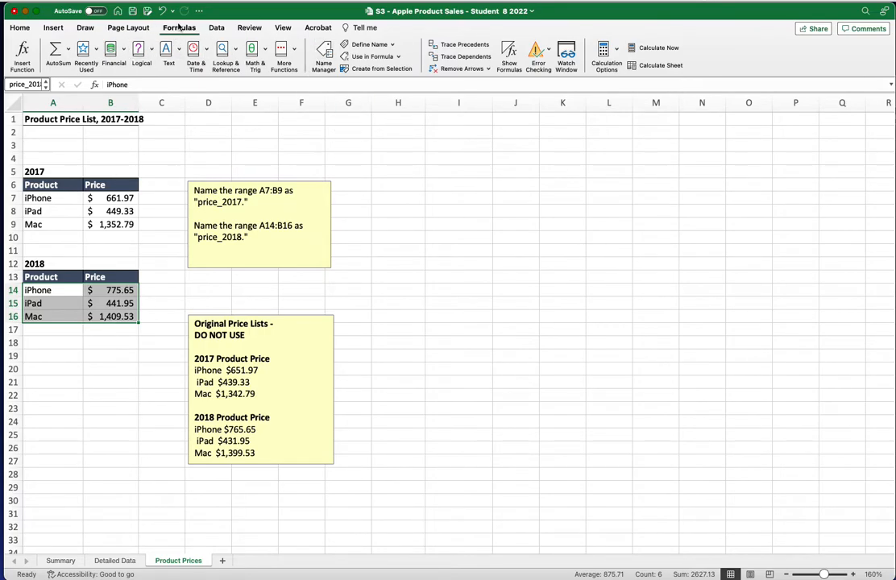
Check price_2017 and price_2018 in Name Manager, then move to the Detailed Data sheet
{"action": "left_click", "coordinate": [323, 61]}
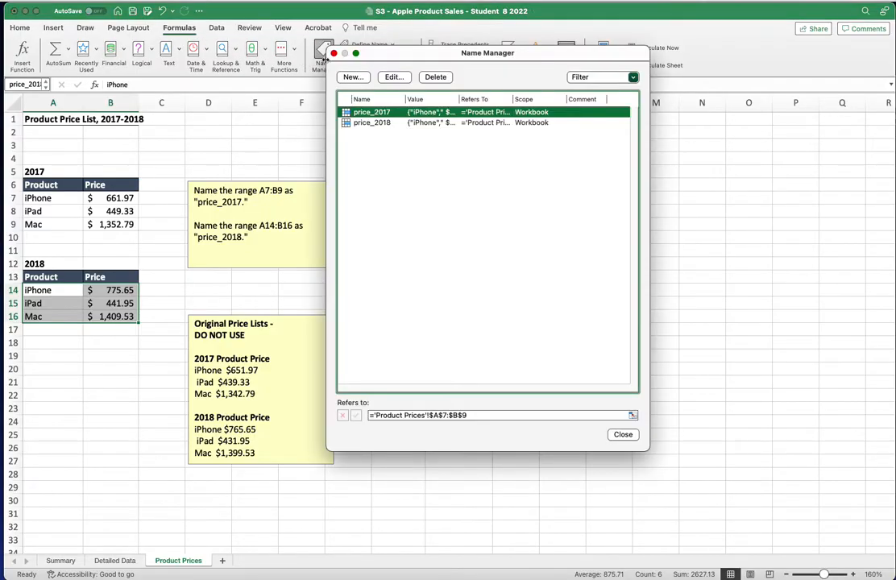
{"action": "left_click", "coordinate": [364, 123]}
{"action": "left_click", "coordinate": [371, 112]}
{"action": "left_click", "coordinate": [372, 123]}
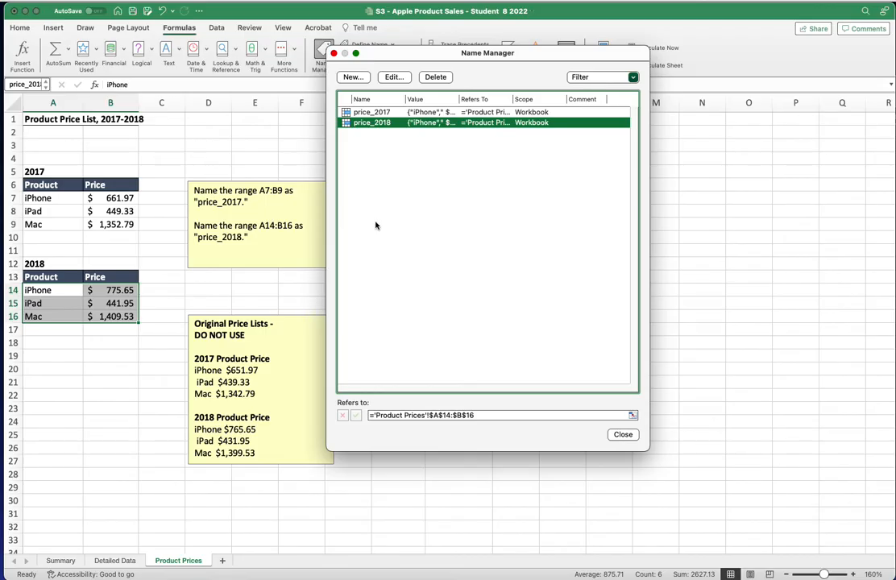
{"action": "left_click", "coordinate": [622, 435]}
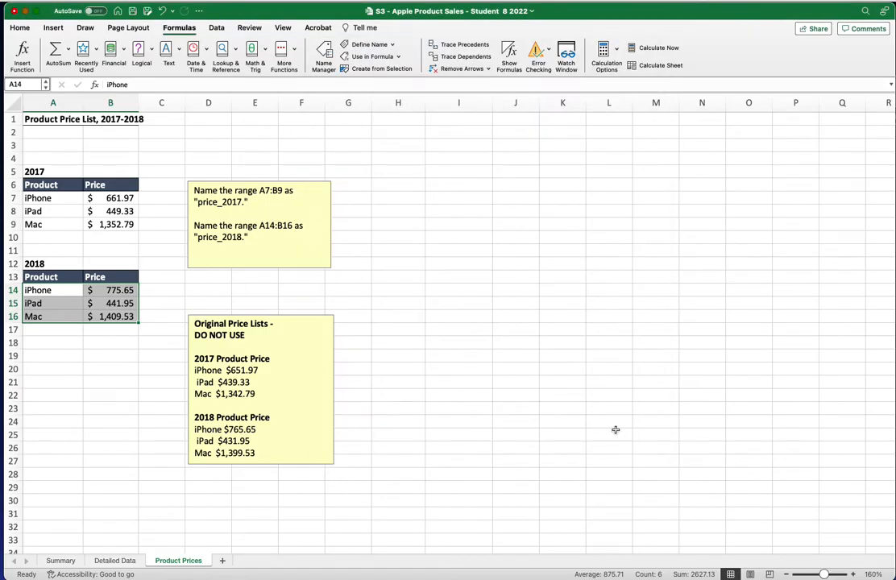
{"action": "left_click", "coordinate": [109, 394]}
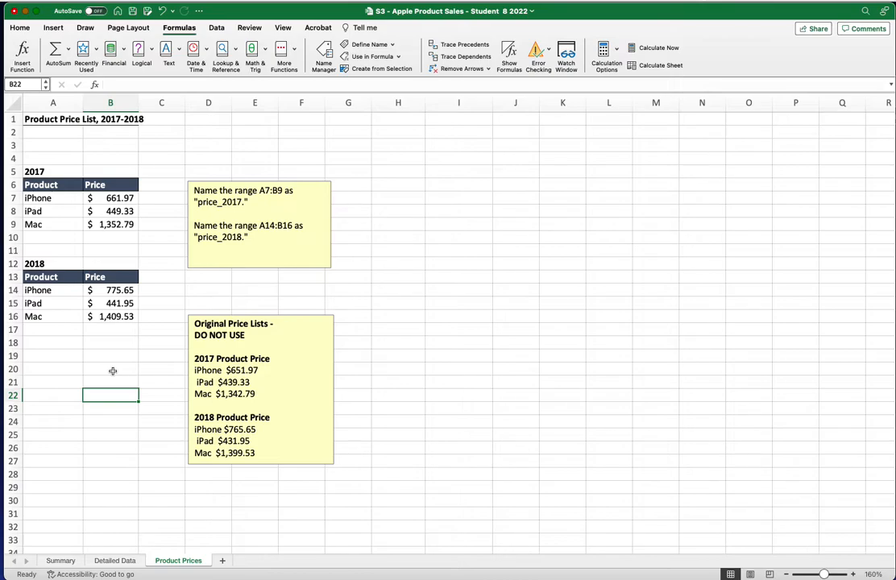
{"action": "left_click", "coordinate": [116, 560]}
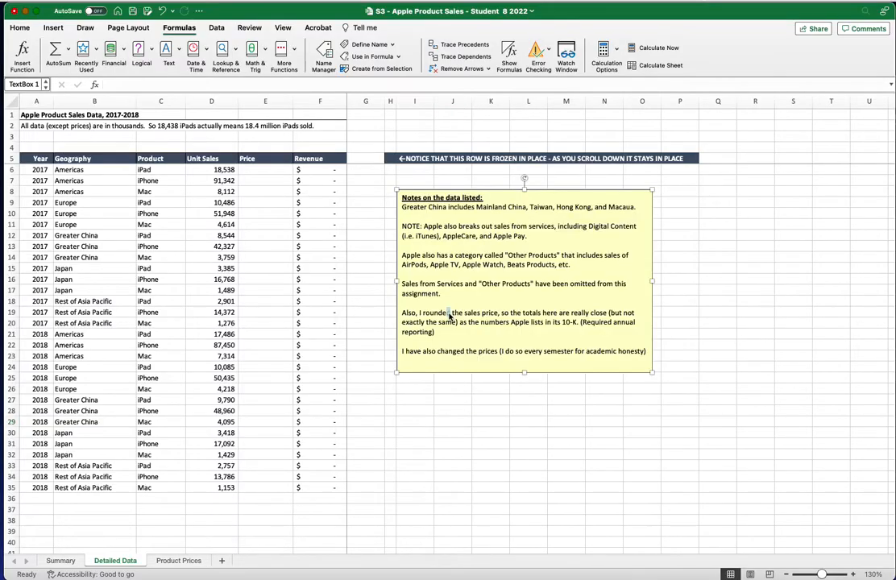
{"action": "left_click", "coordinate": [450, 316]}
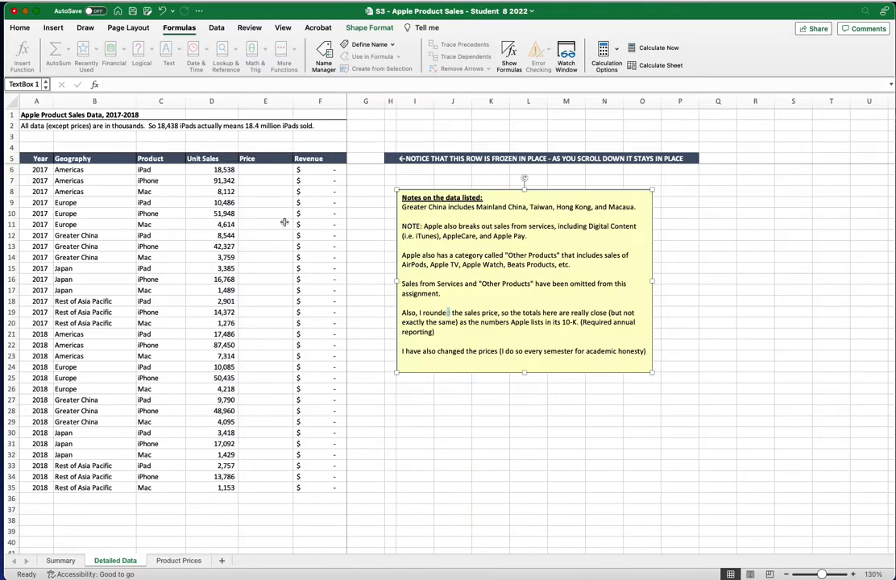
{"action": "scroll", "coordinate": [264, 239], "scroll_direction": "down", "scroll_amount": 2}
{"action": "scroll", "coordinate": [264, 239], "scroll_direction": "down", "scroll_amount": 10}
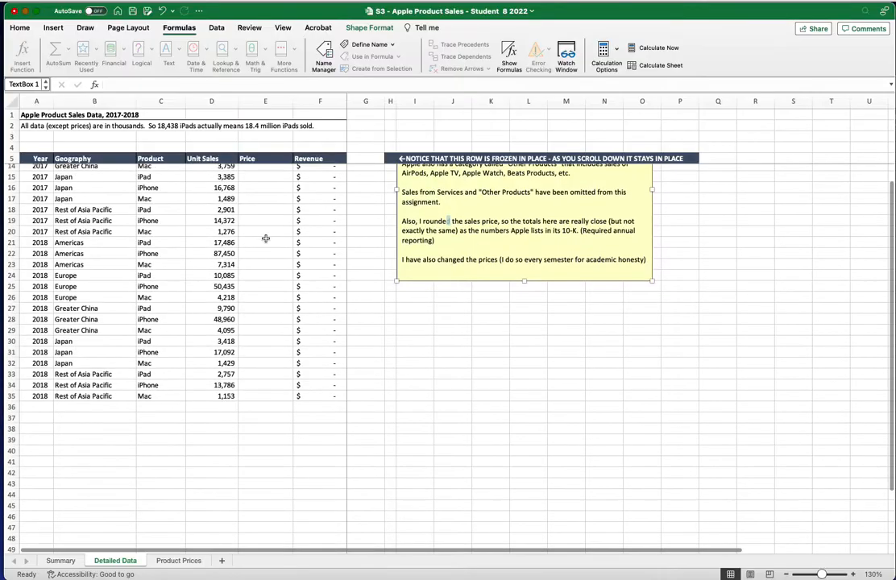
{"action": "scroll", "coordinate": [266, 238], "scroll_direction": "down", "scroll_amount": 3}
{"action": "scroll", "coordinate": [267, 238], "scroll_direction": "up", "scroll_amount": 10}
{"action": "scroll", "coordinate": [267, 238], "scroll_direction": "down", "scroll_amount": 6}
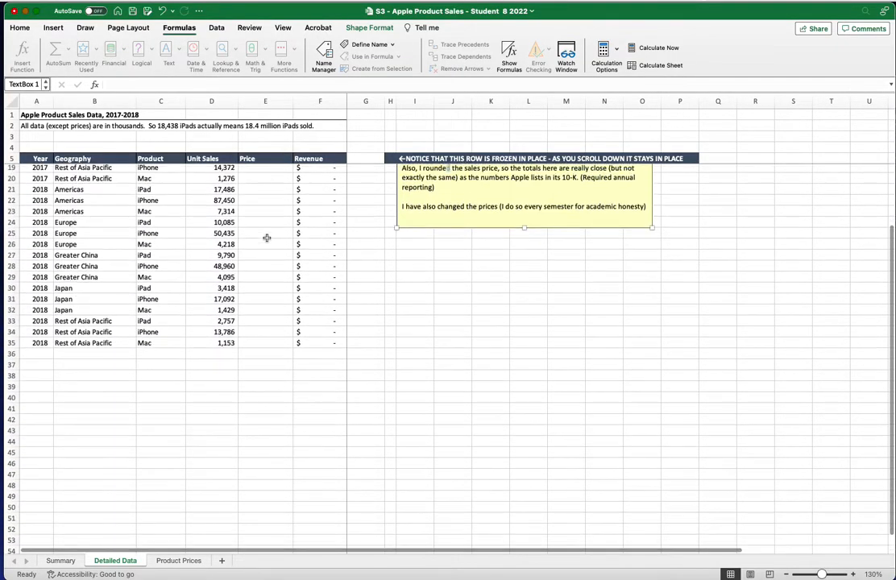
{"action": "scroll", "coordinate": [266, 238], "scroll_direction": "up", "scroll_amount": 6}
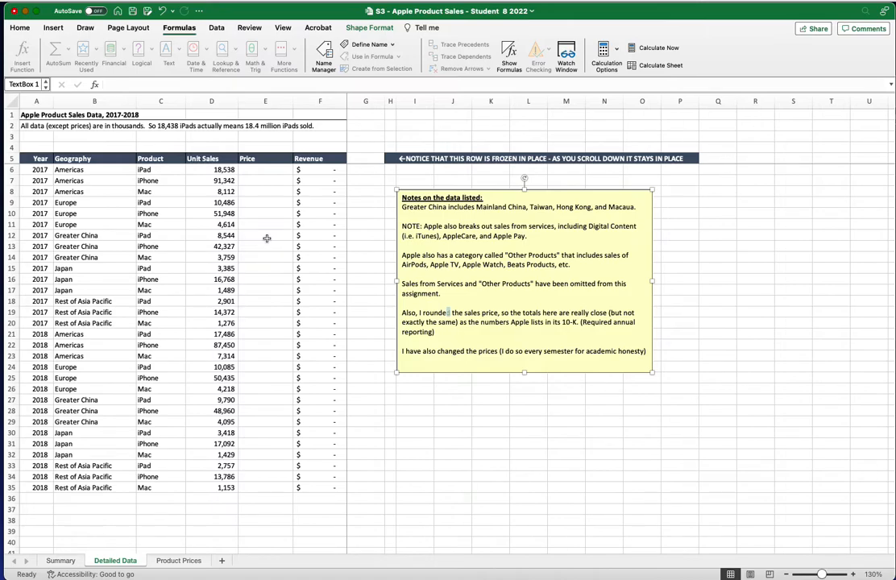
{"action": "scroll", "coordinate": [266, 238], "scroll_direction": "down", "scroll_amount": 9}
{"action": "scroll", "coordinate": [266, 238], "scroll_direction": "down", "scroll_amount": 4}
{"action": "scroll", "coordinate": [267, 238], "scroll_direction": "up", "scroll_amount": 10}
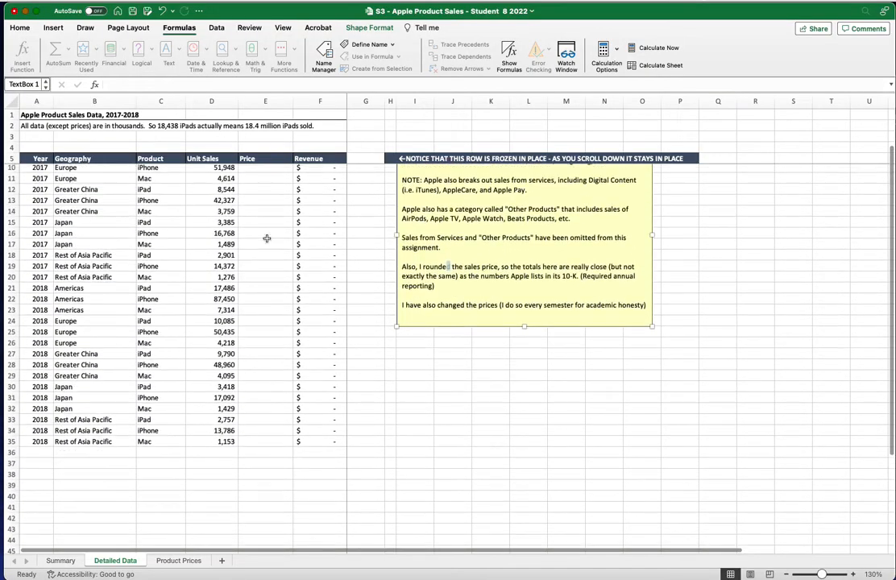
{"action": "scroll", "coordinate": [266, 239], "scroll_direction": "up", "scroll_amount": 2}
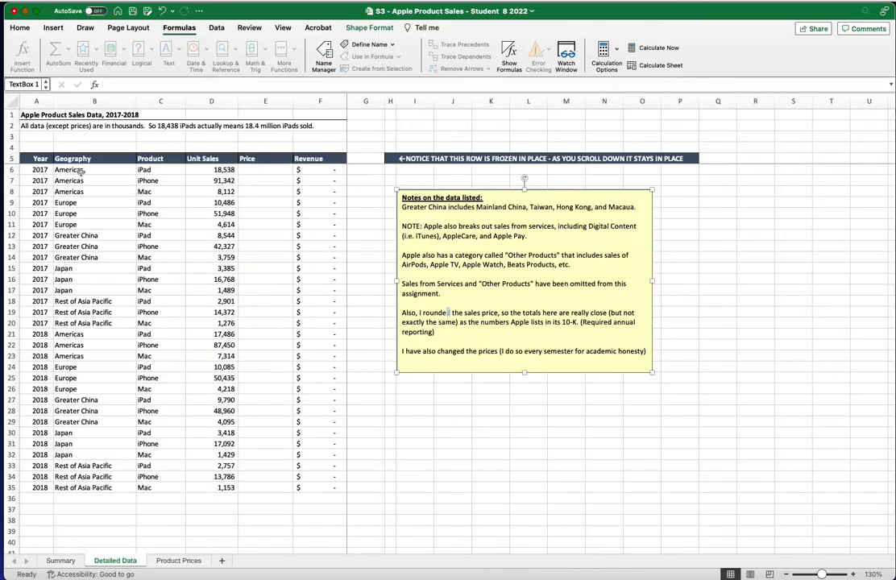
{"action": "left_click", "coordinate": [36, 169]}
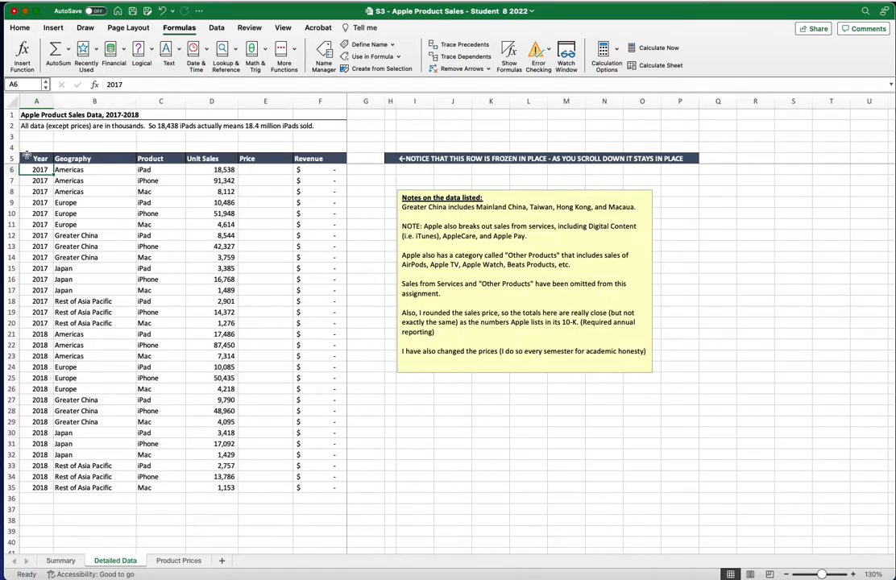
Unfreeze the header rows on the Detailed Data sheet and scroll through the sales rows
{"action": "left_click", "coordinate": [283, 27]}
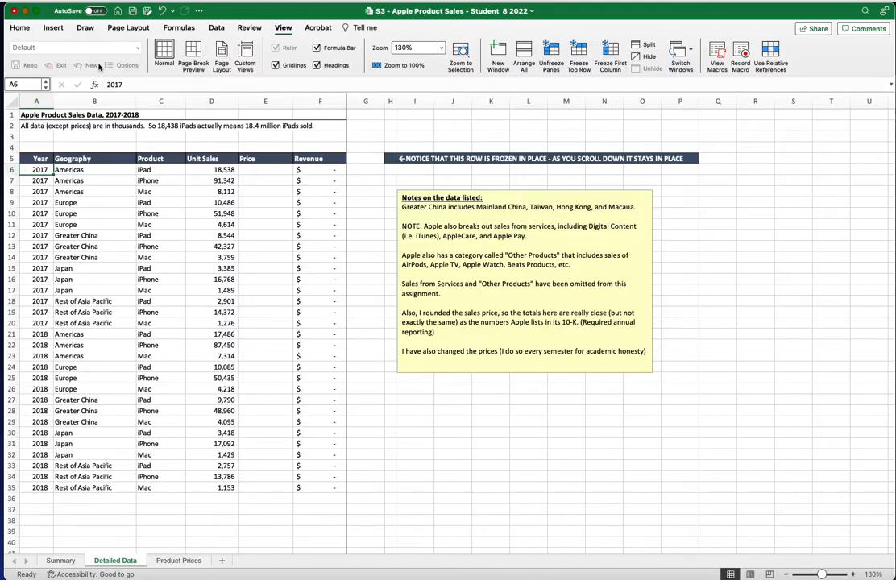
{"action": "left_click", "coordinate": [552, 54]}
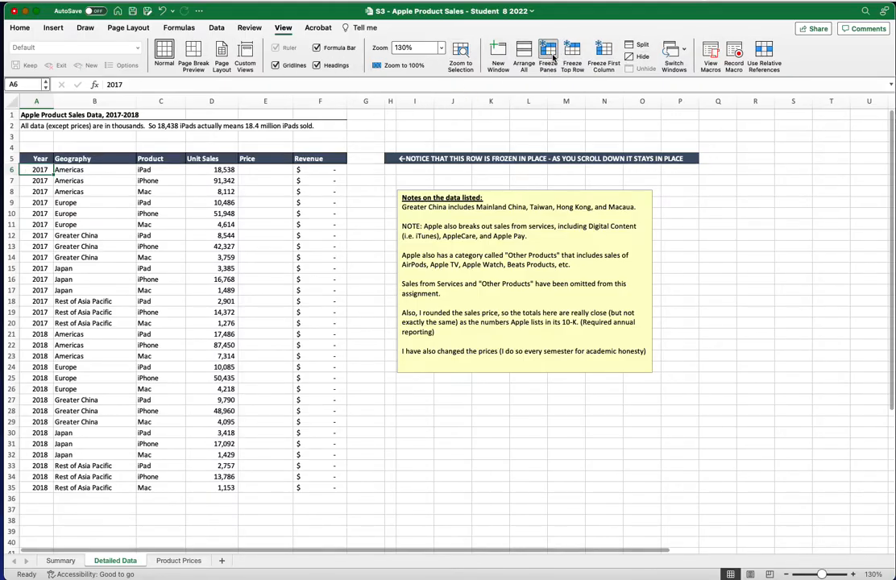
{"action": "scroll", "coordinate": [169, 239], "scroll_direction": "down", "scroll_amount": 4}
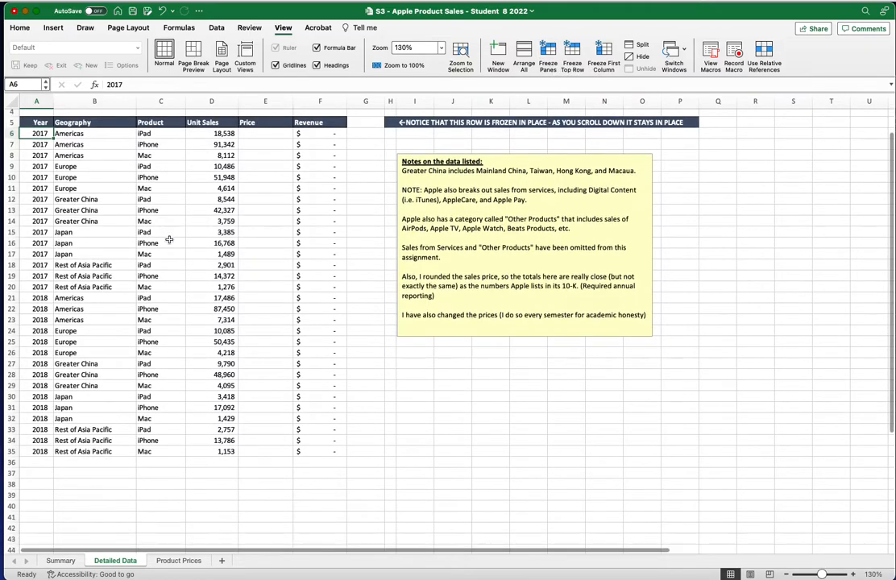
{"action": "scroll", "coordinate": [169, 239], "scroll_direction": "down", "scroll_amount": 5}
{"action": "scroll", "coordinate": [169, 240], "scroll_direction": "up", "scroll_amount": 6}
{"action": "left_click", "coordinate": [169, 237]}
{"action": "scroll", "coordinate": [171, 239], "scroll_direction": "down", "scroll_amount": 6}
{"action": "scroll", "coordinate": [172, 239], "scroll_direction": "up", "scroll_amount": 6}
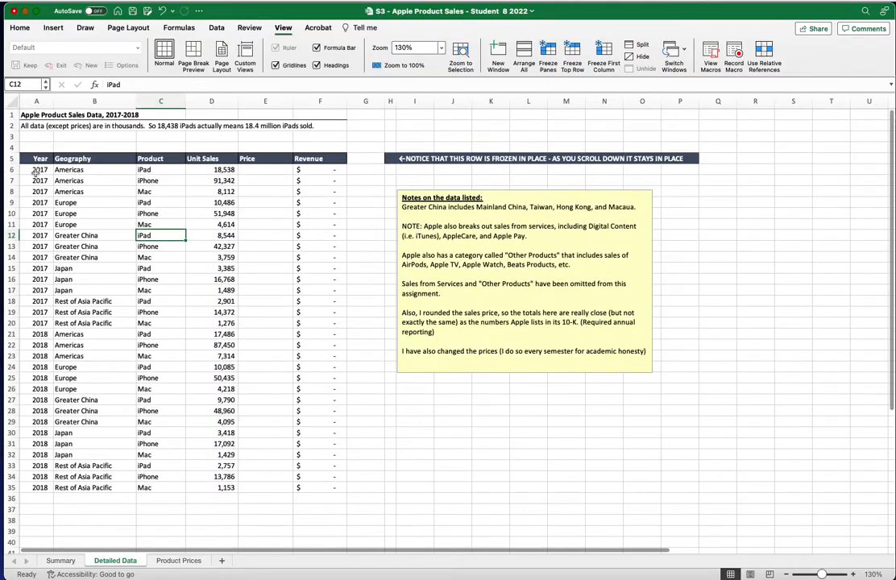
Freeze rows 1–5 above cell A6 so the Year–Revenue header stays visible
{"action": "left_click", "coordinate": [28, 170]}
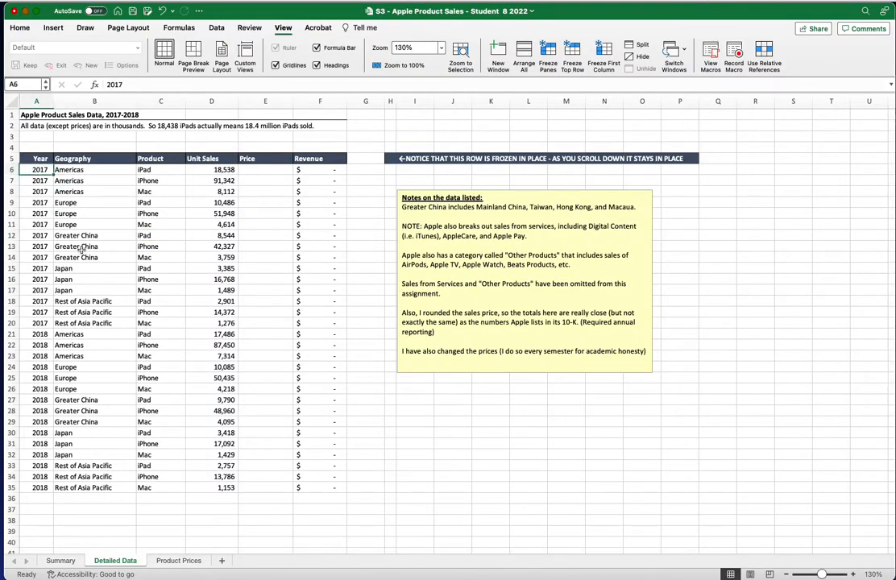
{"action": "left_click", "coordinate": [110, 172]}
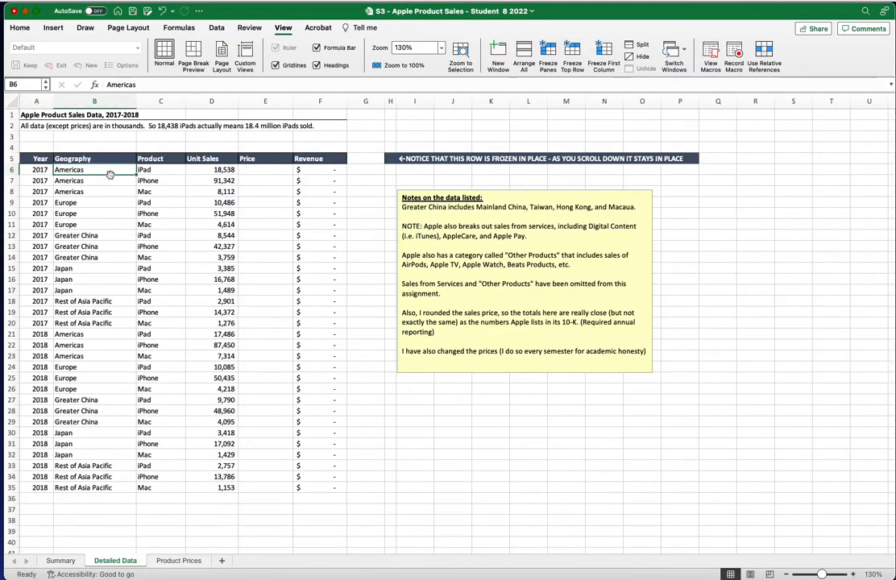
{"action": "left_click", "coordinate": [41, 170]}
{"action": "left_click", "coordinate": [58, 170]}
{"action": "left_click", "coordinate": [49, 170]}
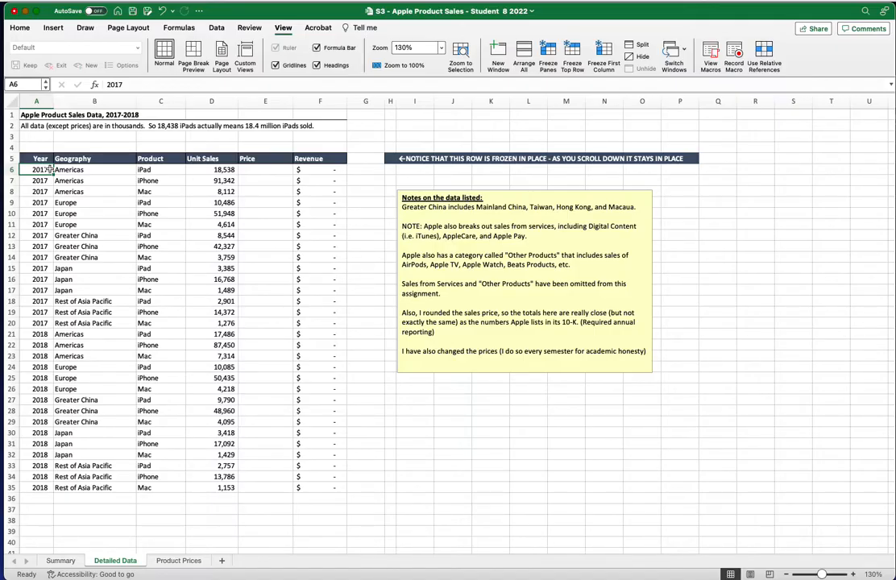
{"action": "left_click", "coordinate": [545, 50]}
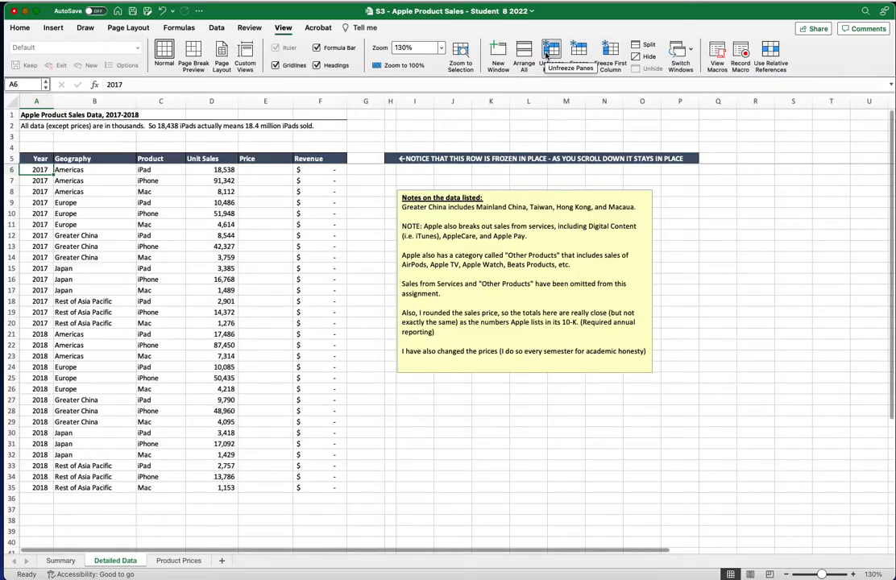
{"action": "scroll", "coordinate": [158, 234], "scroll_direction": "down", "scroll_amount": 5}
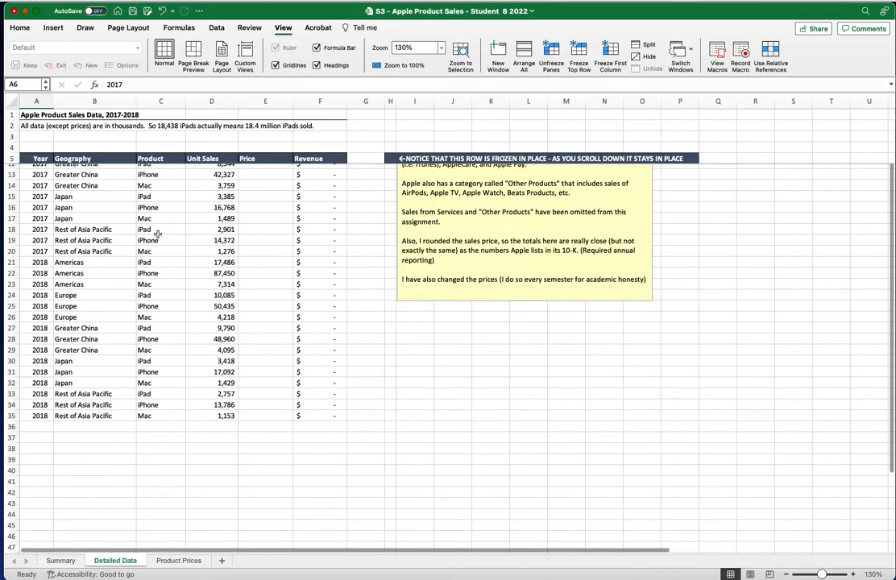
{"action": "scroll", "coordinate": [159, 233], "scroll_direction": "up", "scroll_amount": 5}
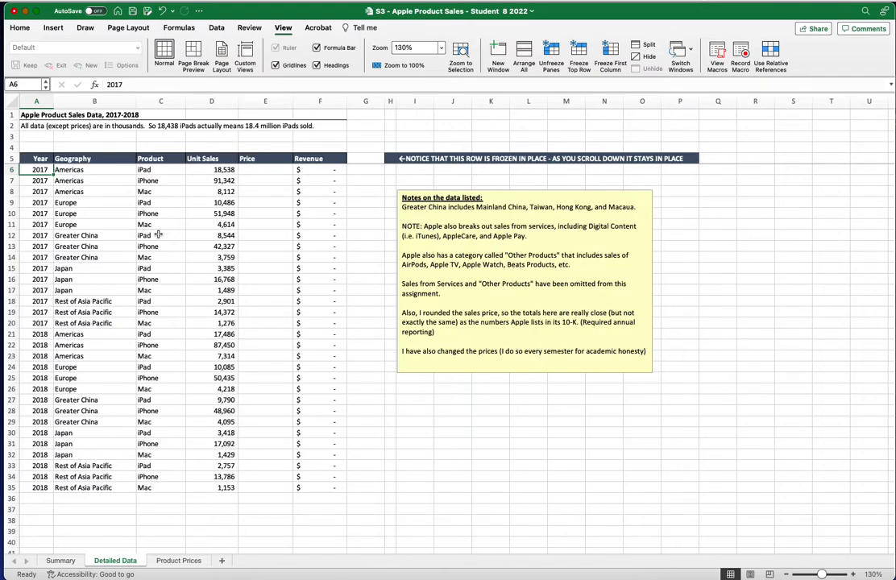
Enter =VLOOKUP(C6,price_2017,2,FALSE) in E6 to look up the 2017 price
{"action": "left_click", "coordinate": [274, 169]}
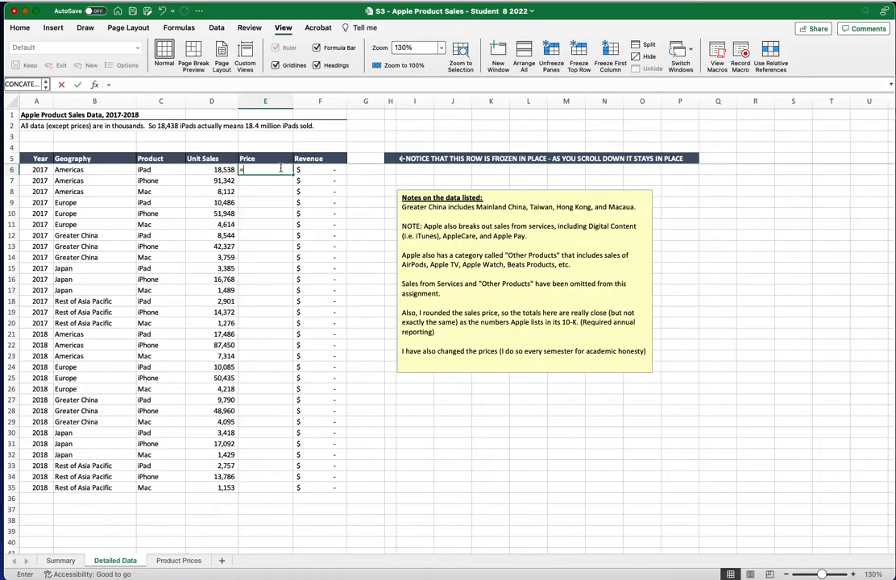
{"action": "type", "text": "=v"}
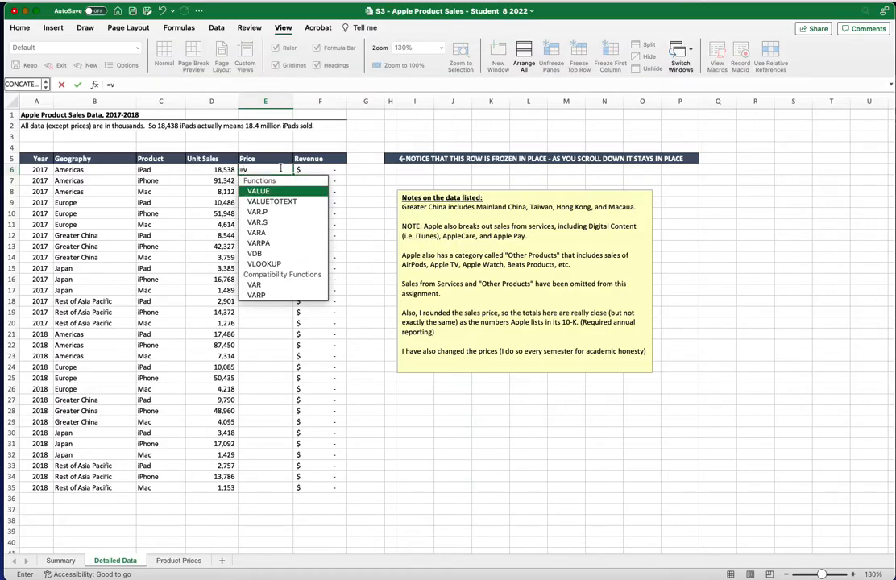
{"action": "type", "text": "loo"}
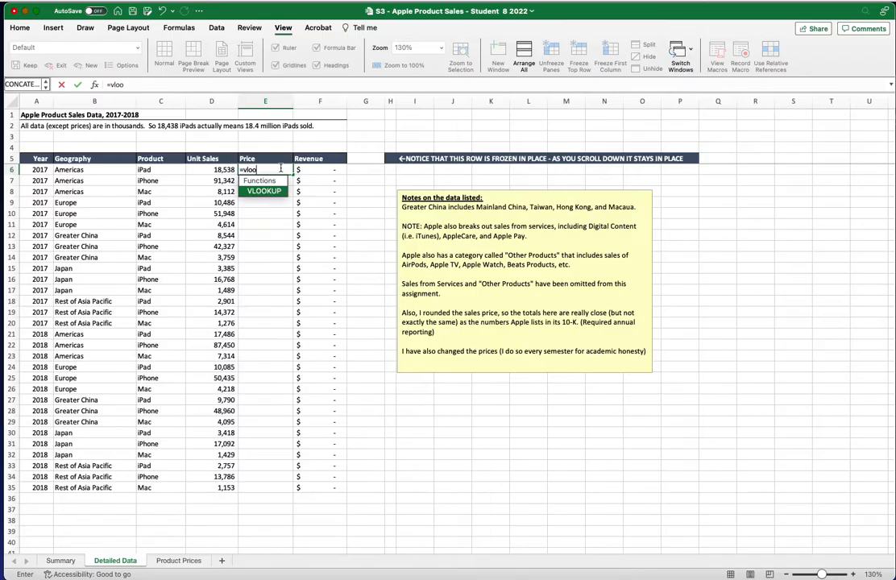
{"action": "double_click", "coordinate": [264, 191]}
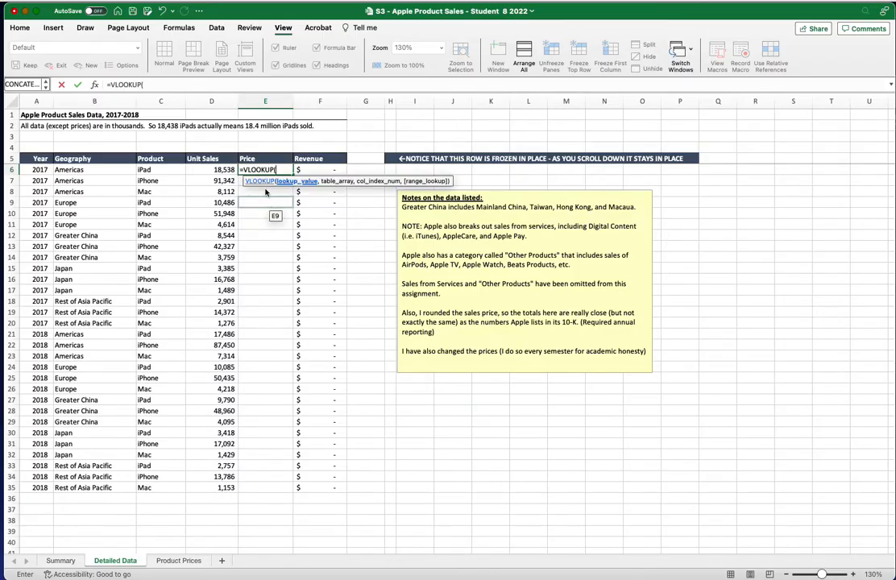
{"action": "left_click", "coordinate": [143, 85]}
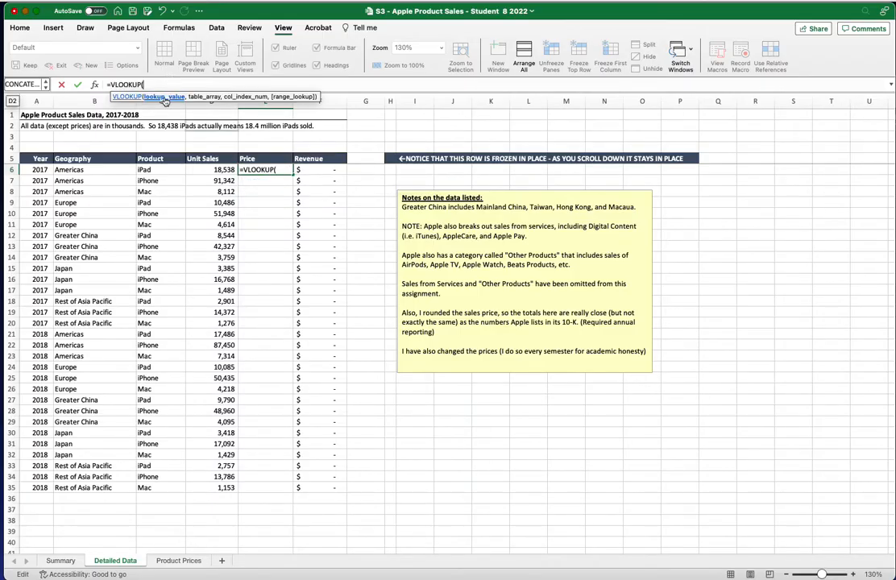
{"action": "left_click", "coordinate": [163, 170]}
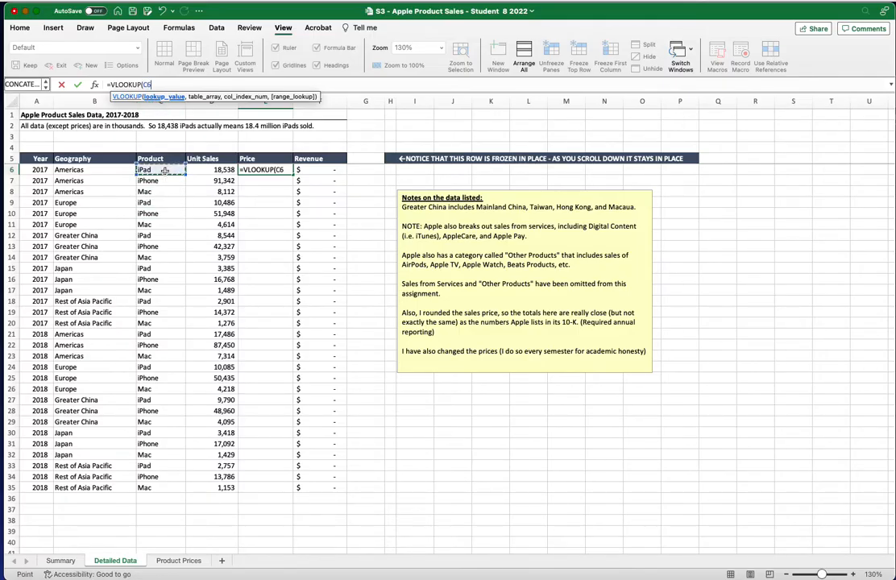
{"action": "type", "text": ","}
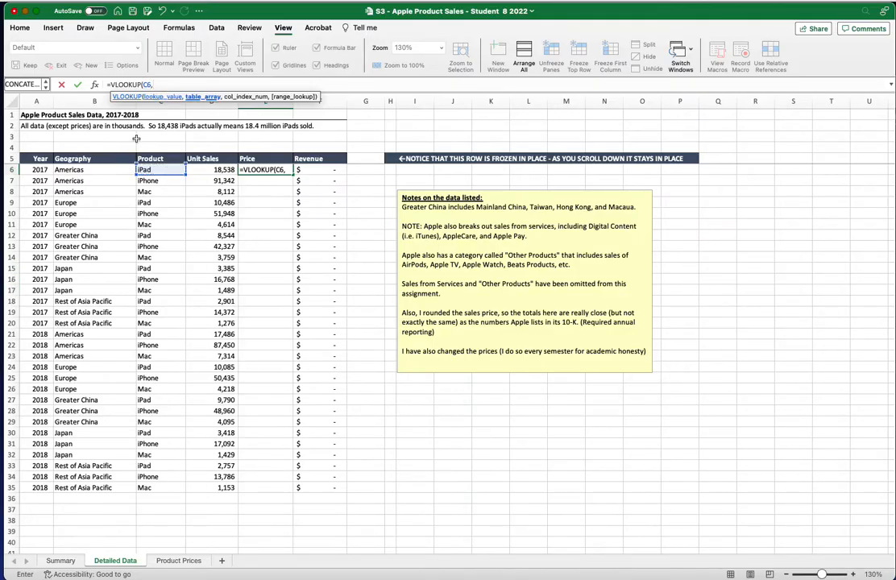
{"action": "type", "text": "pri"}
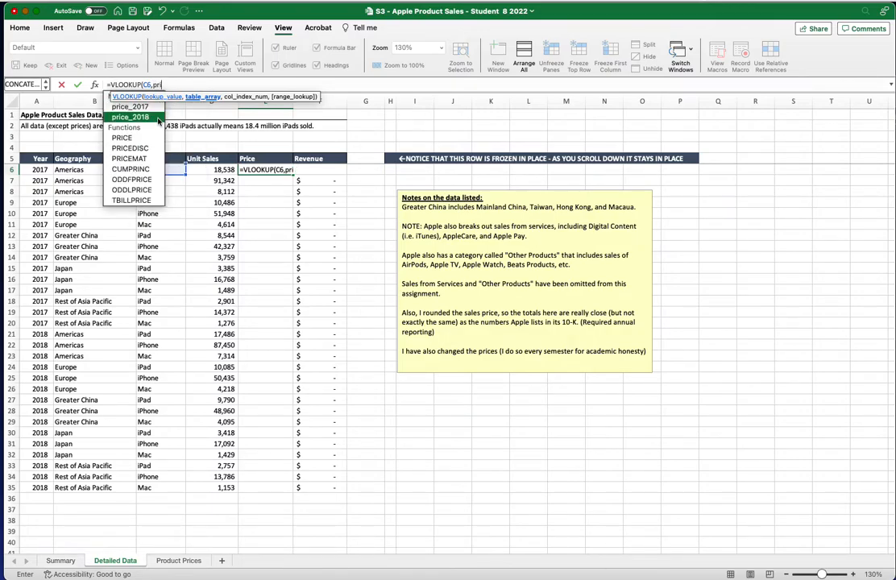
{"action": "double_click", "coordinate": [150, 107]}
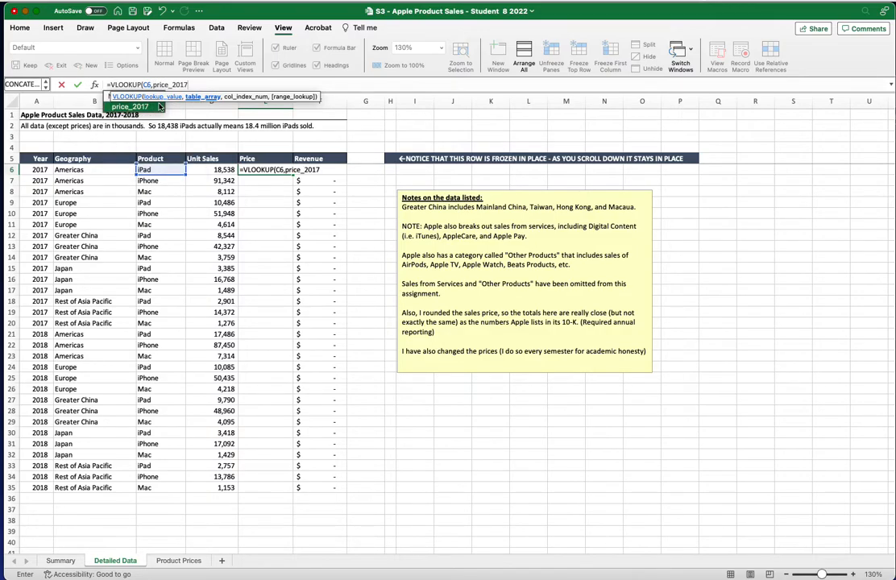
{"action": "type", "text": ",2"}
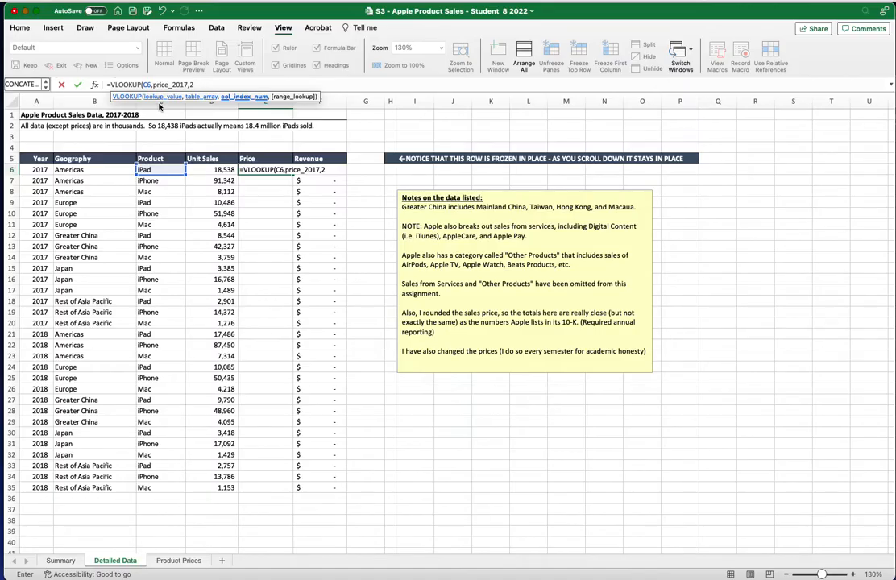
{"action": "type", "text": ","}
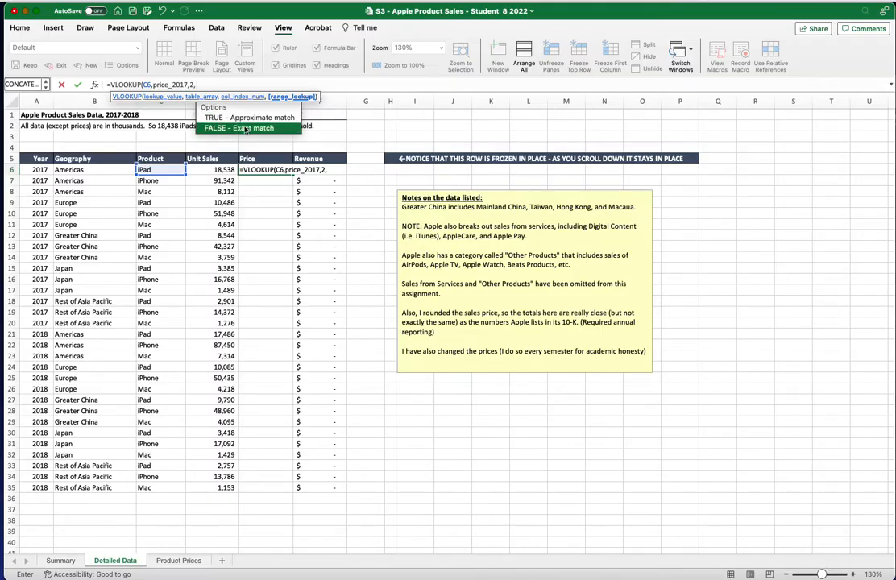
{"action": "double_click", "coordinate": [248, 126]}
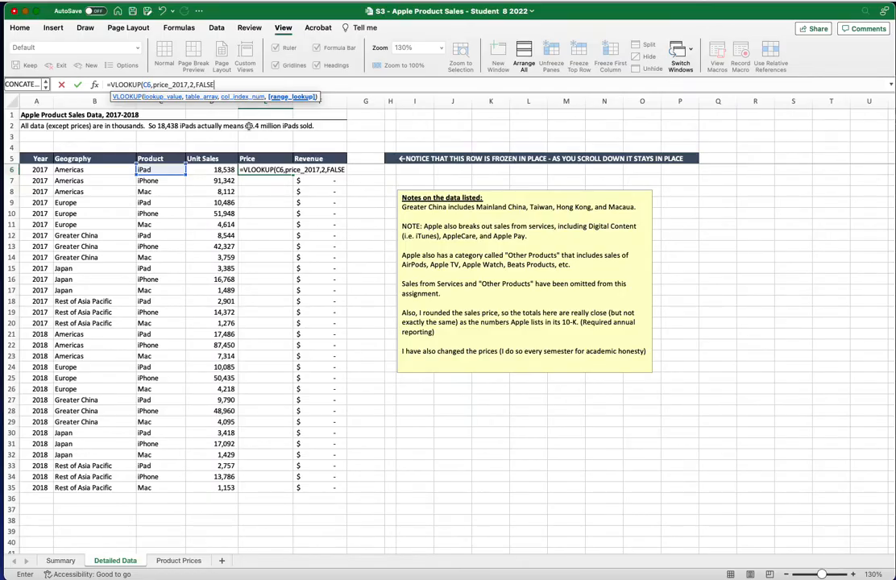
{"action": "type", "text": ")"}
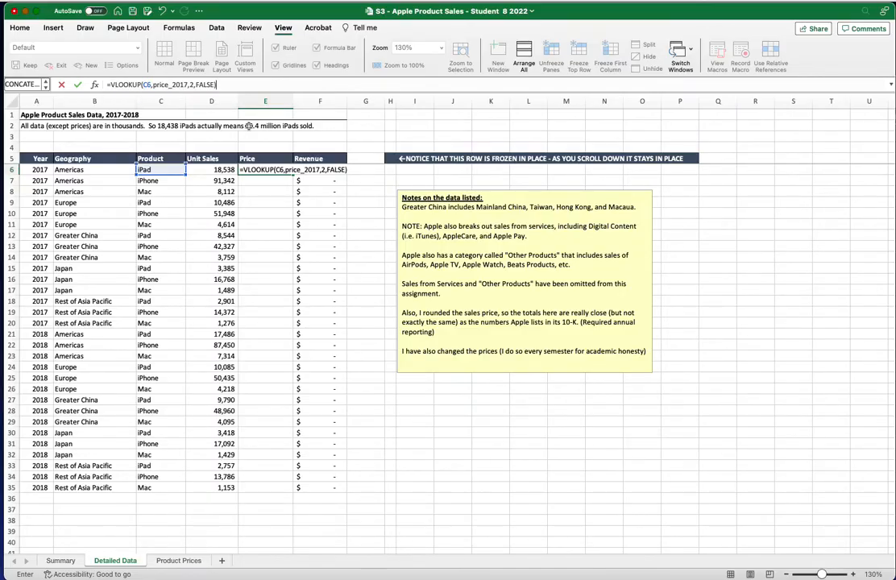
{"action": "key", "text": "Return"}
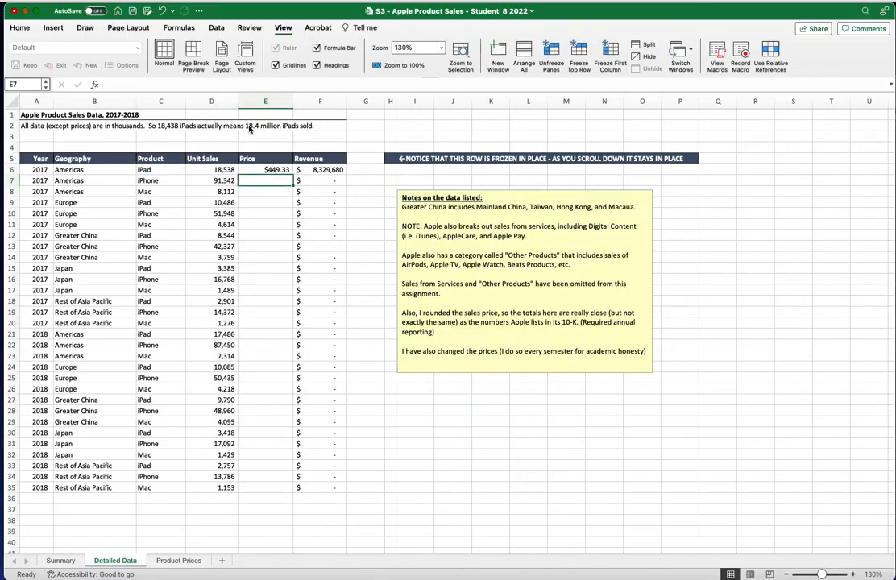
Copy the E6 price formula down through E20 for all 2017 rows
{"action": "left_click", "coordinate": [267, 168]}
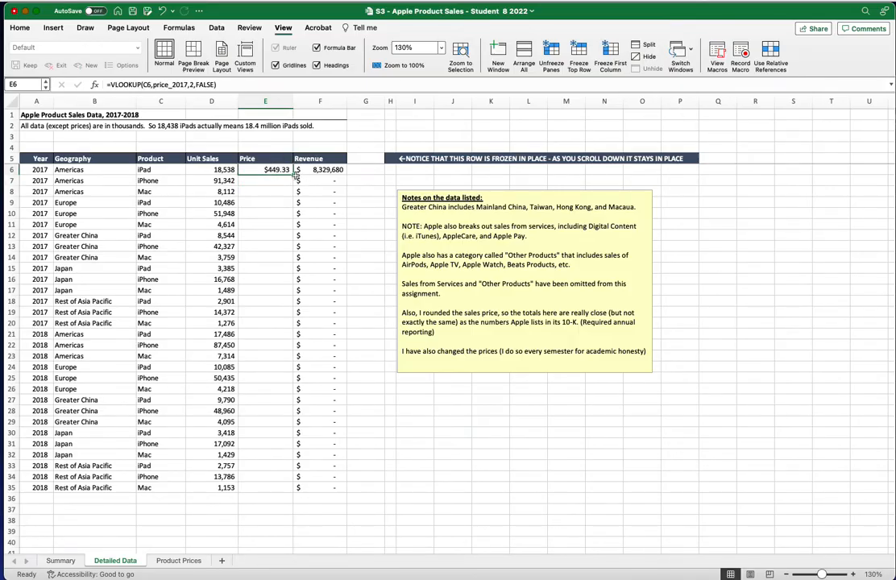
{"action": "left_click_drag", "start_coordinate": [294, 170], "coordinate": [276, 327]}
{"action": "left_click", "coordinate": [266, 355]}
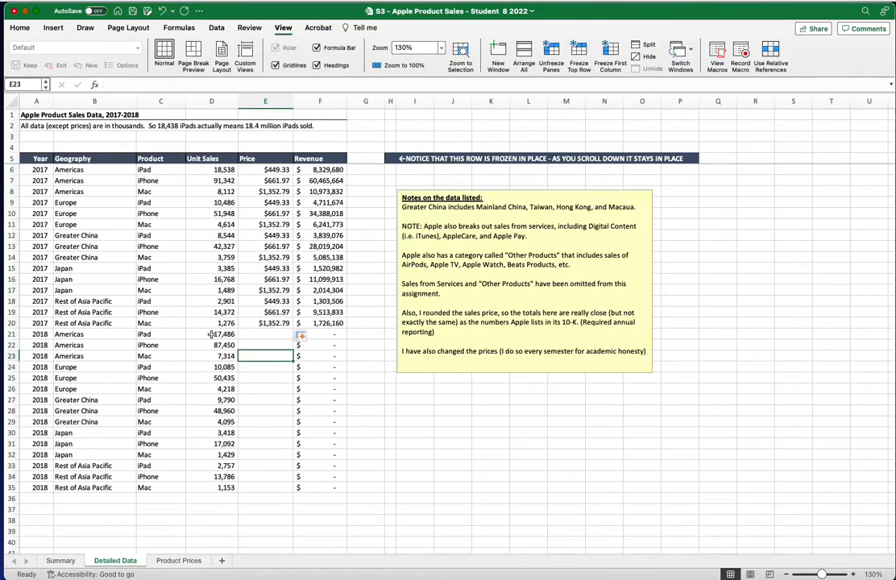
{"action": "left_click_drag", "start_coordinate": [34, 337], "coordinate": [332, 336]}
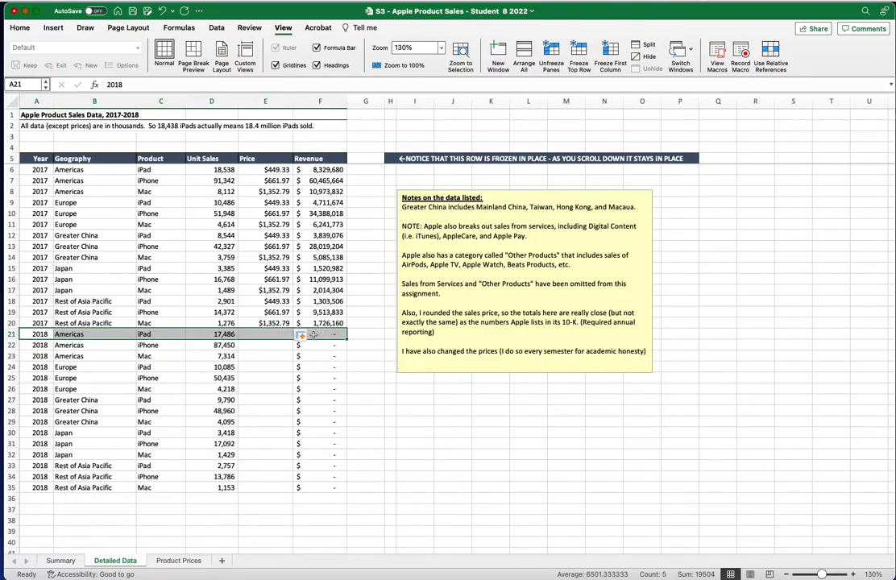
{"action": "left_click", "coordinate": [260, 359]}
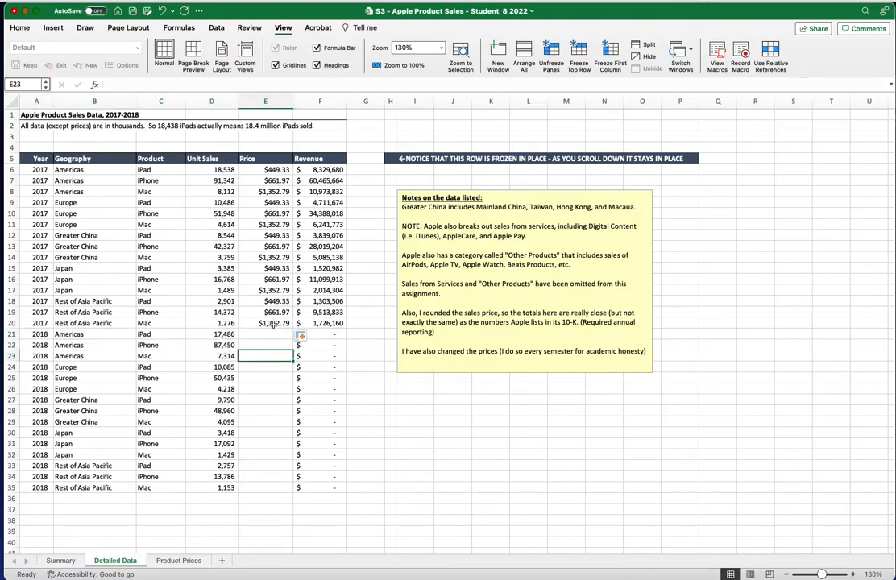
{"action": "left_click", "coordinate": [242, 334]}
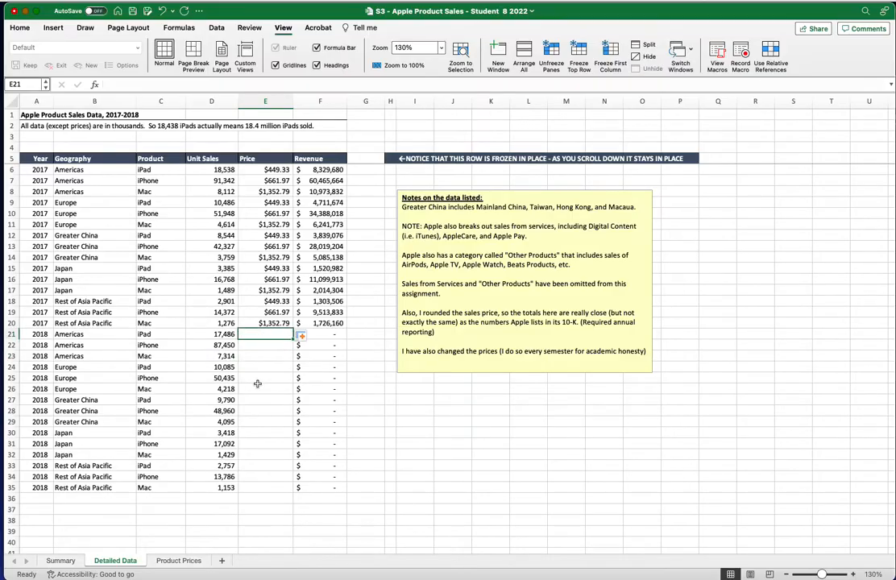
Enter =VLOOKUP(C21,price_2018,2,FALSE) in E21 for the first 2018 row
{"action": "type", "text": "=vlo"}
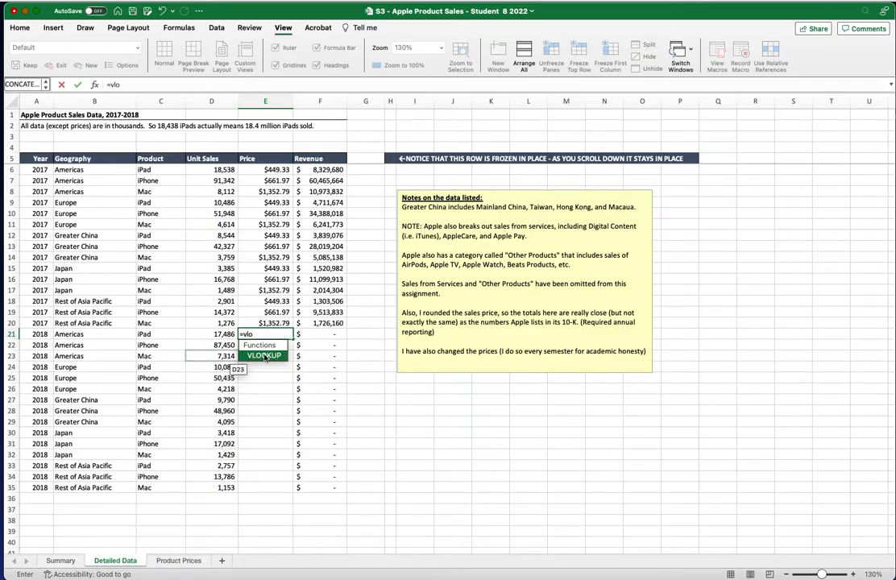
{"action": "double_click", "coordinate": [267, 355]}
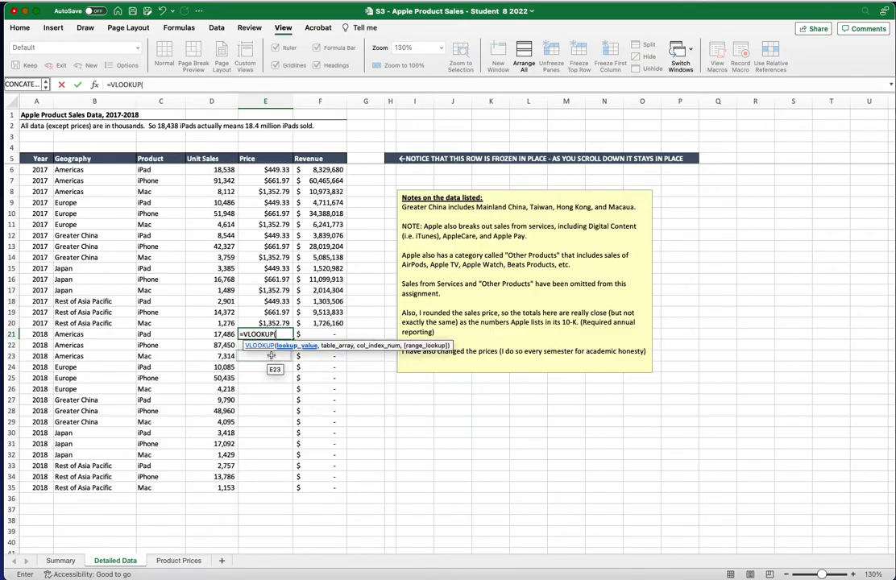
{"action": "left_click", "coordinate": [171, 335]}
{"action": "type", "text": ","}
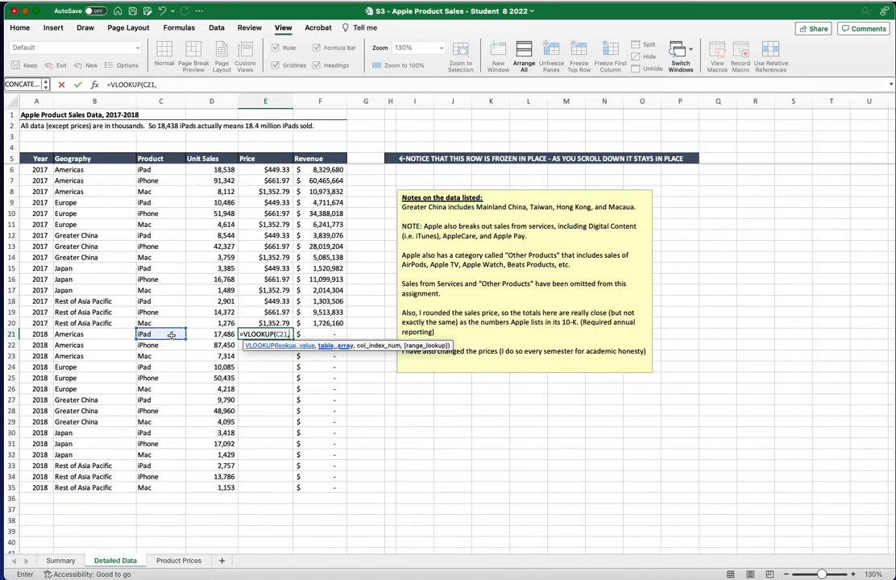
{"action": "type", "text": "pric"}
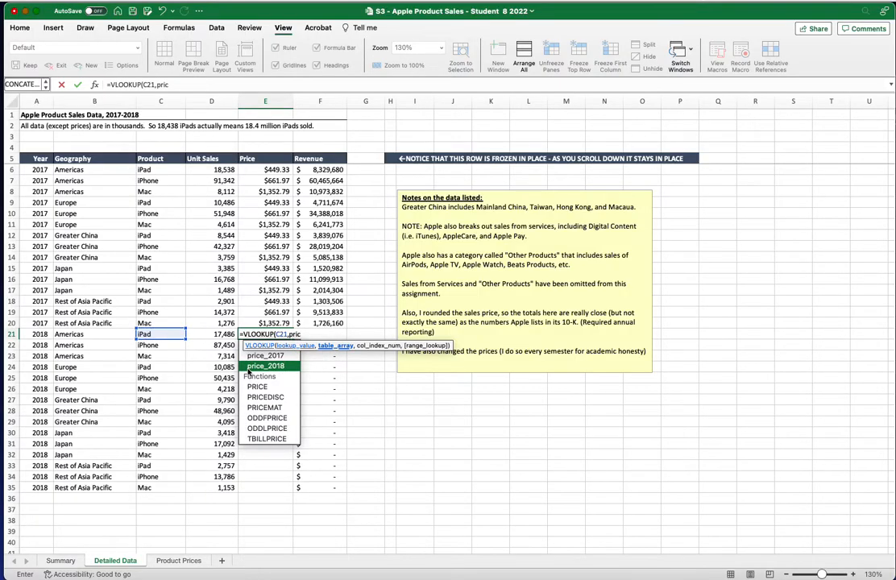
{"action": "double_click", "coordinate": [258, 367]}
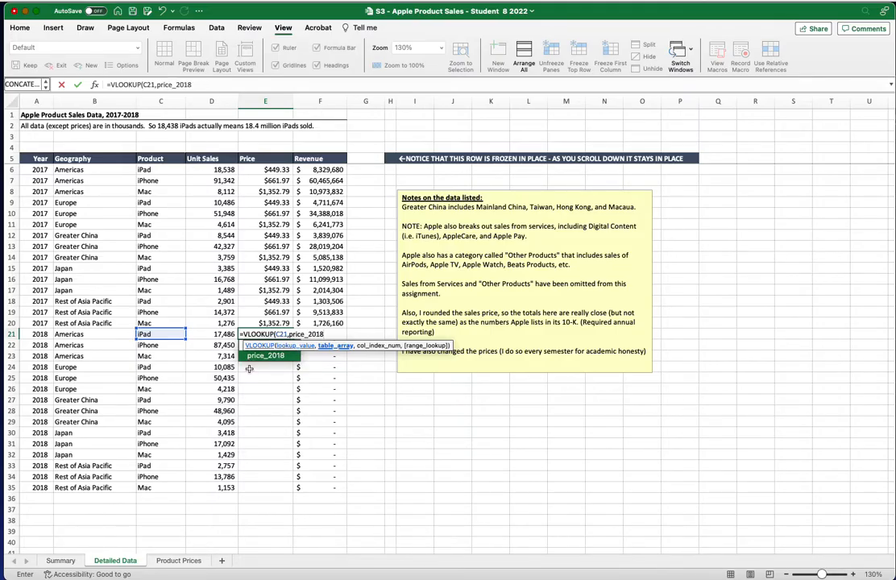
{"action": "type", "text": ",2"}
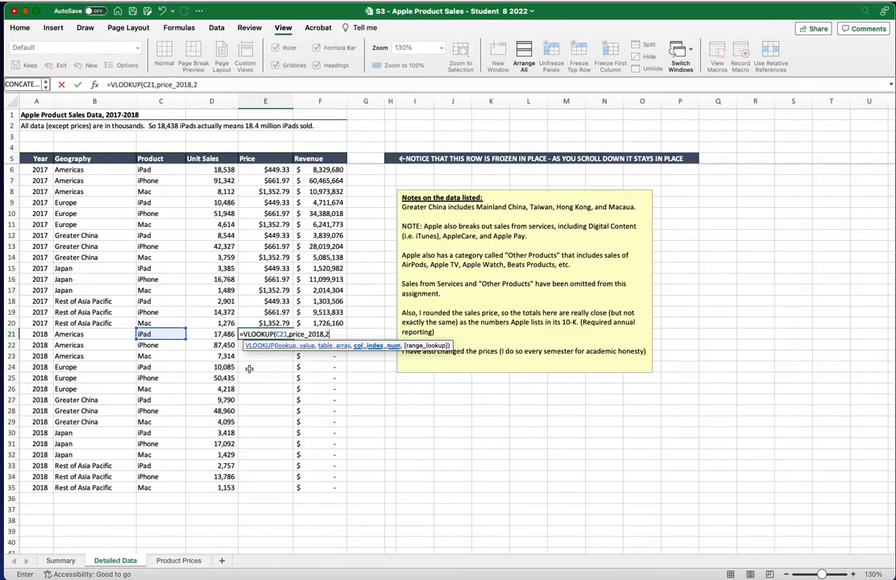
{"action": "type", "text": ","}
{"action": "double_click", "coordinate": [392, 377]}
{"action": "type", "text": ")"}
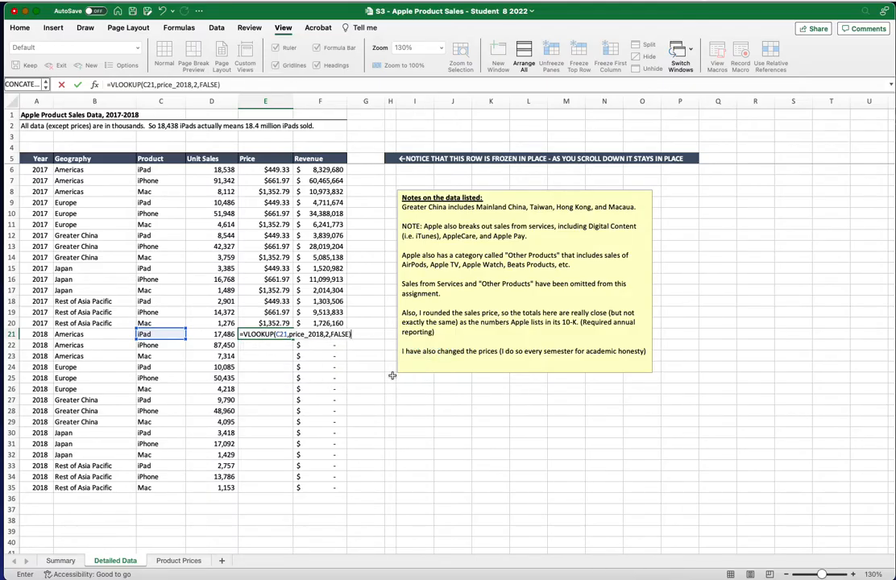
{"action": "key", "text": "Return"}
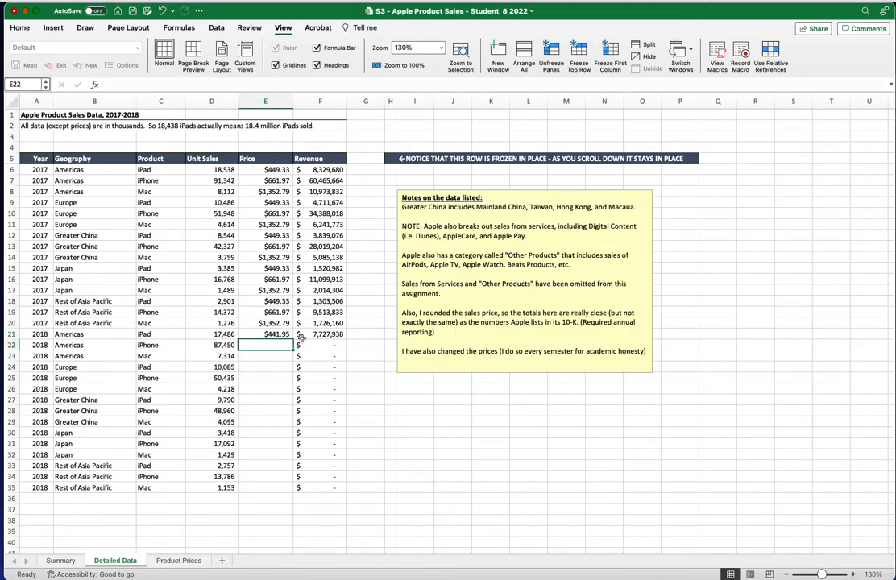
Fill the E21 price formula down through E35
{"action": "key", "text": "Up"}
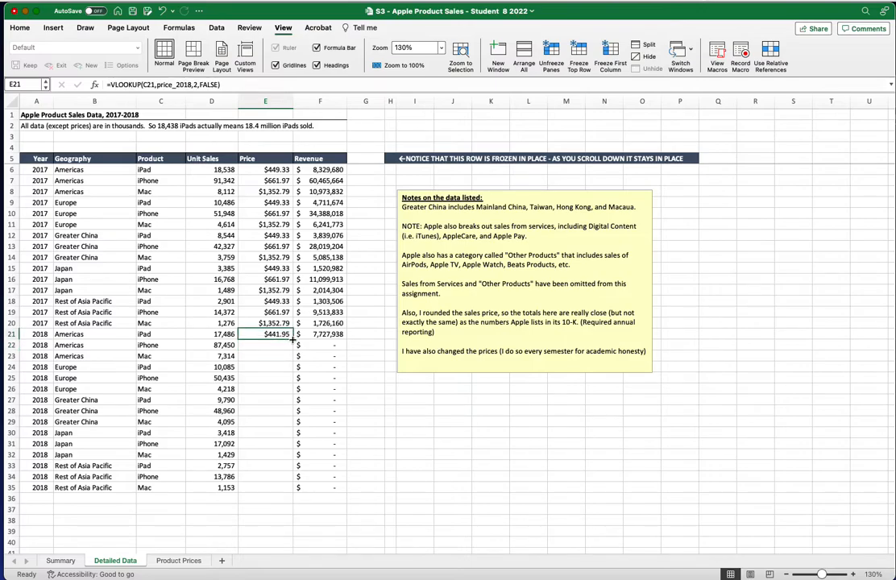
{"action": "double_click", "coordinate": [292, 338]}
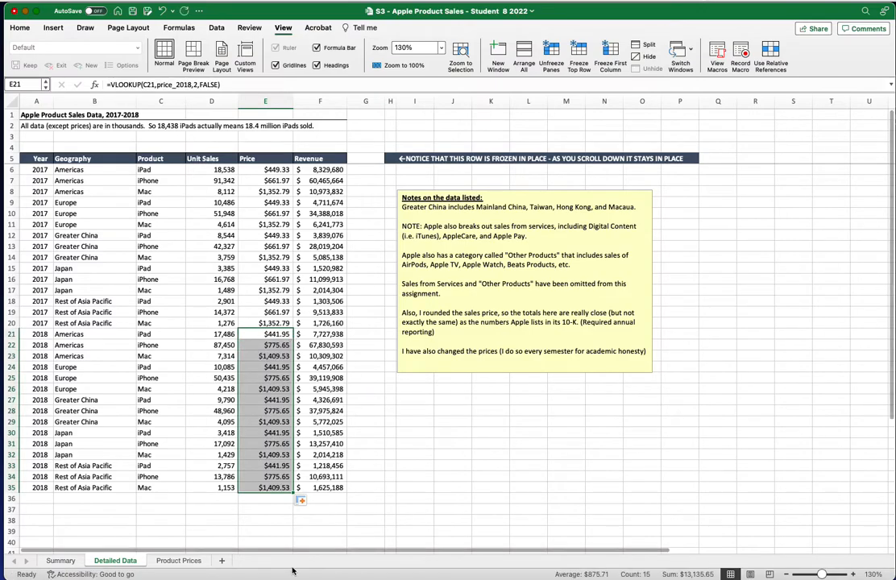
{"action": "left_click", "coordinate": [377, 516]}
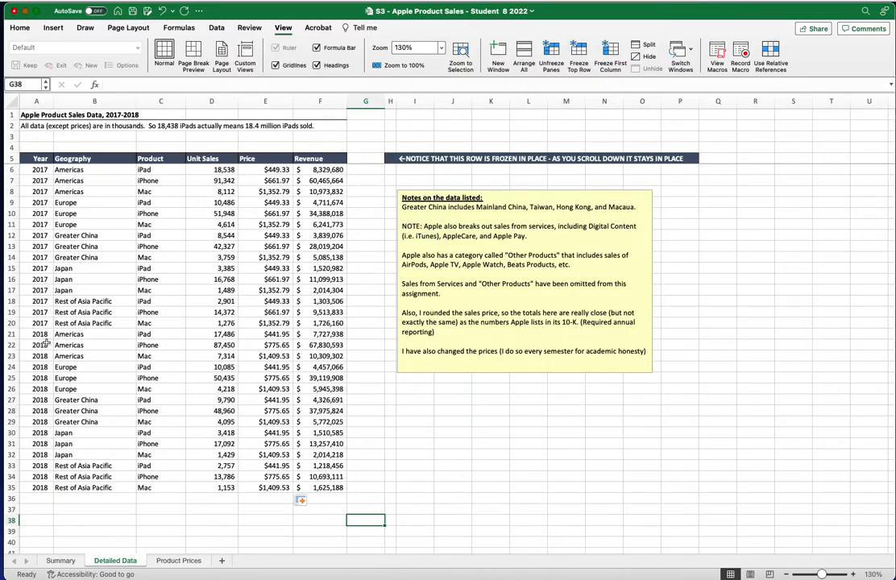
Total 2017 revenue in G20 with =SUM(F6:F20), giving $189,232,757
{"action": "left_click", "coordinate": [382, 323]}
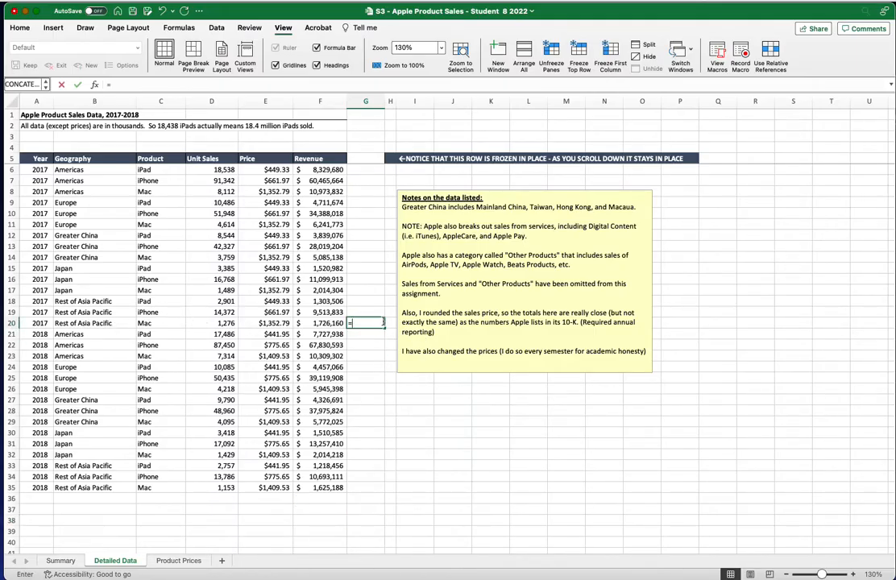
{"action": "type", "text": "=sum"}
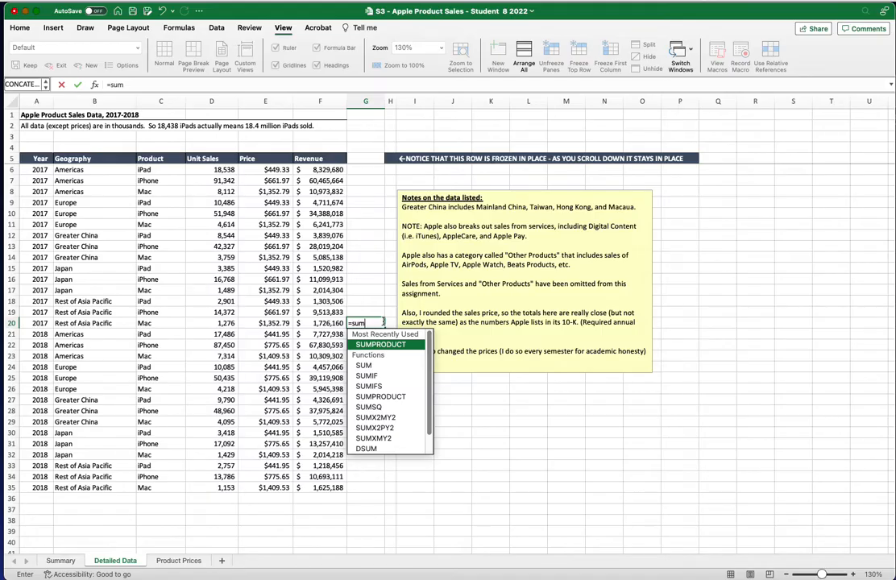
{"action": "double_click", "coordinate": [363, 365]}
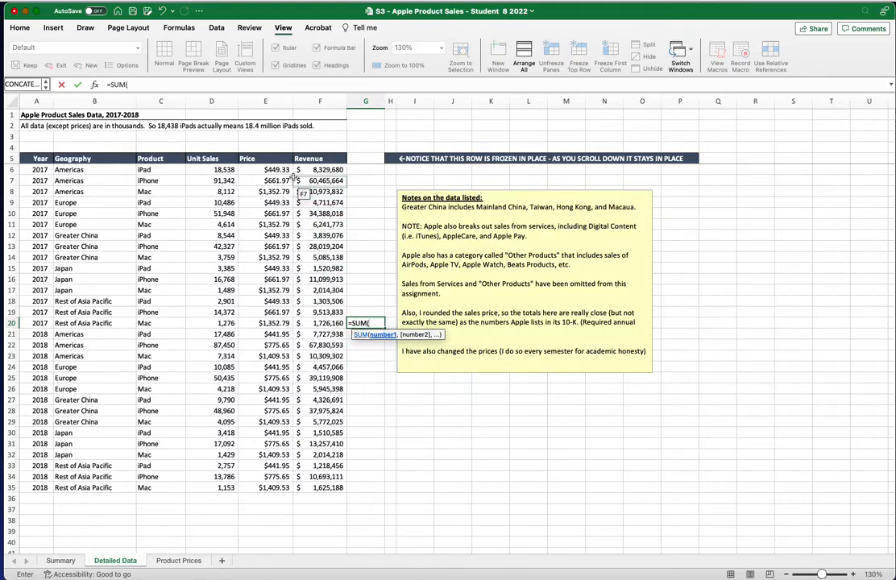
{"action": "left_click_drag", "start_coordinate": [321, 170], "coordinate": [320, 319]}
{"action": "key", "text": "Return"}
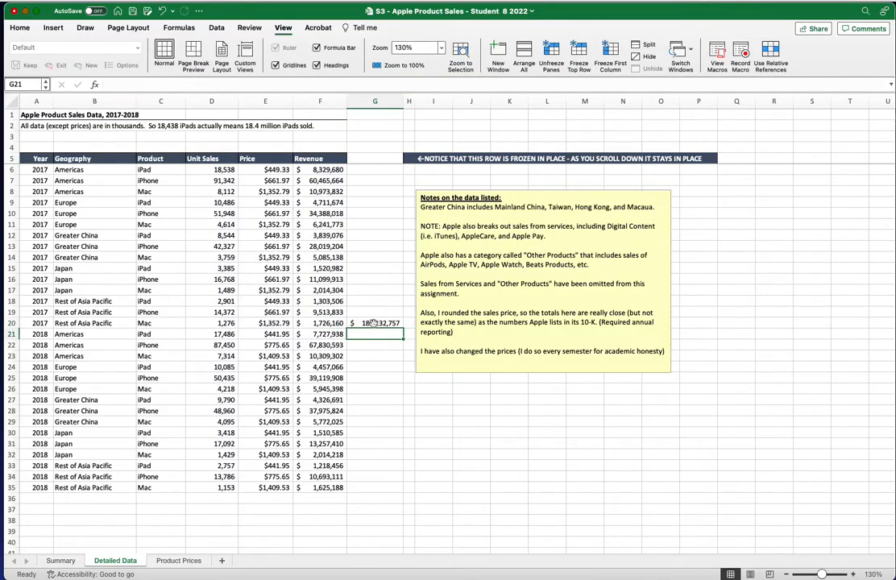
{"action": "left_click", "coordinate": [372, 322]}
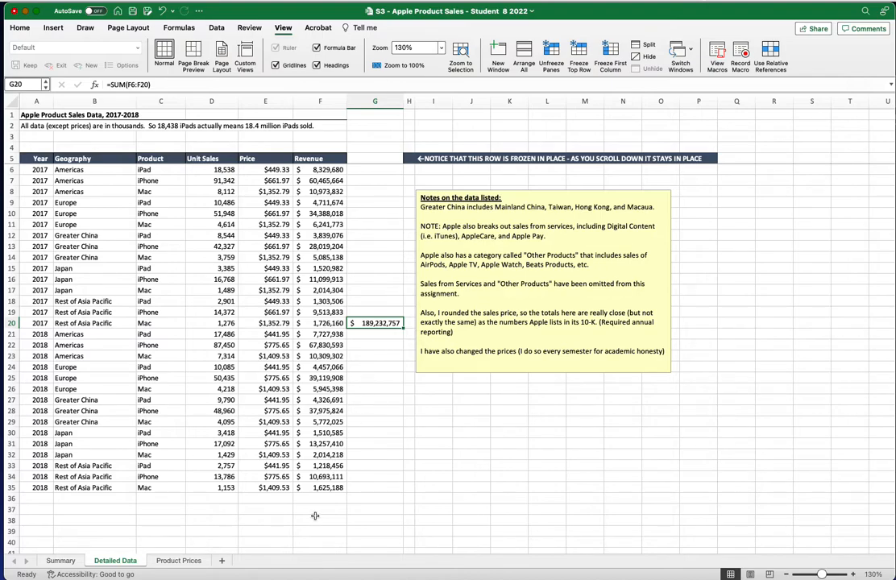
Total 2018 revenue in G35 with =SUM(F21:F35), giving $213,783,712
{"action": "left_click", "coordinate": [377, 487]}
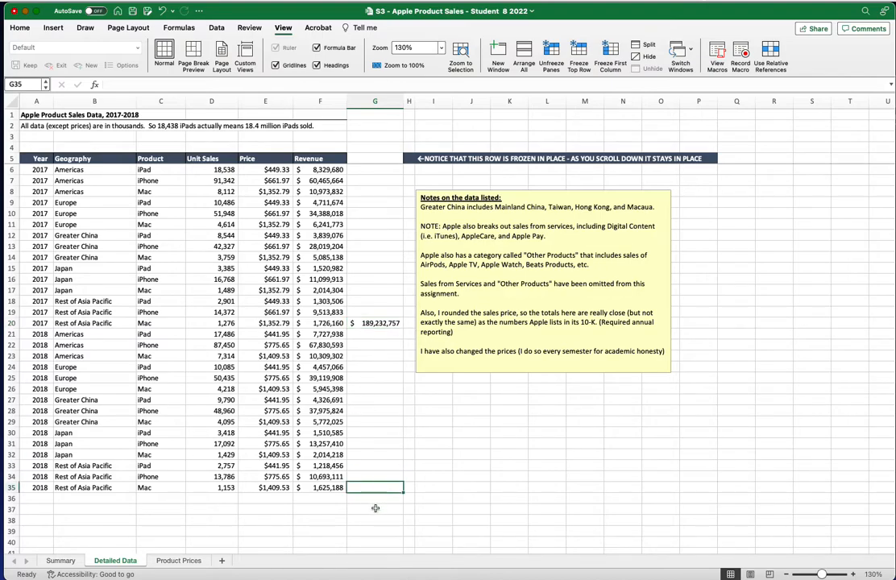
{"action": "type", "text": "=sum"}
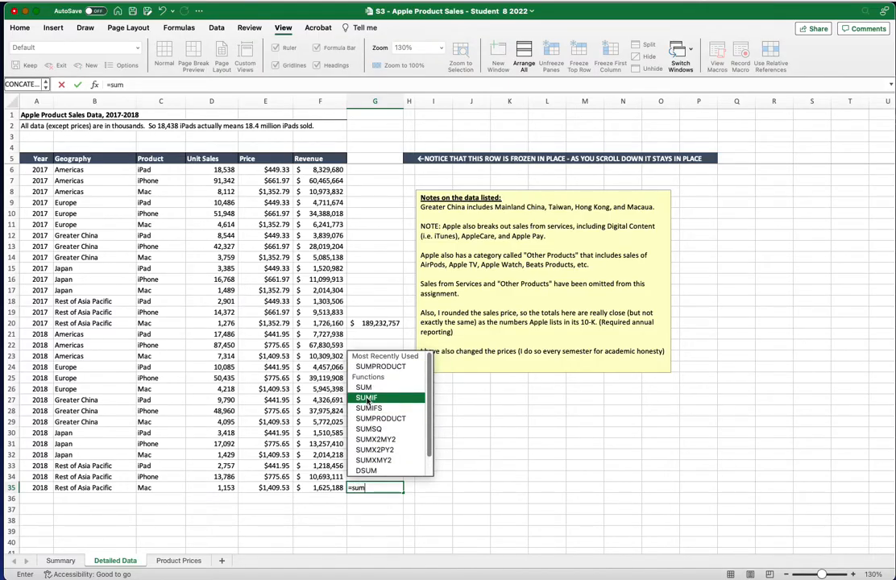
{"action": "key", "text": "Tab"}
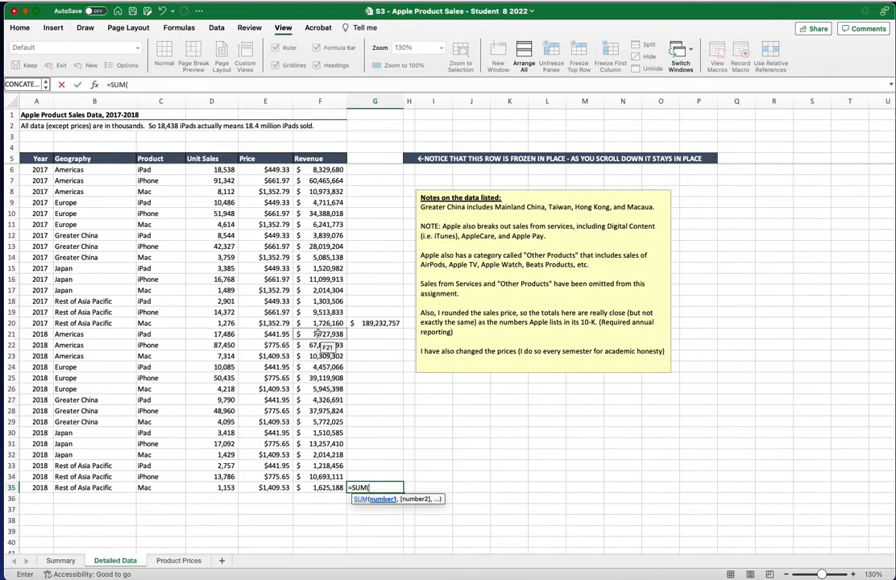
{"action": "left_click_drag", "start_coordinate": [321, 337], "coordinate": [321, 485]}
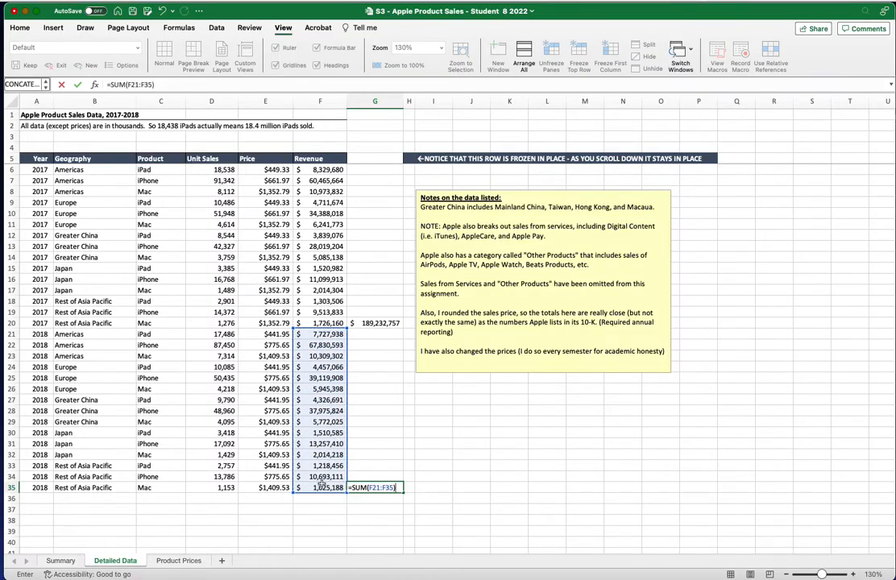
{"action": "key", "text": "Return"}
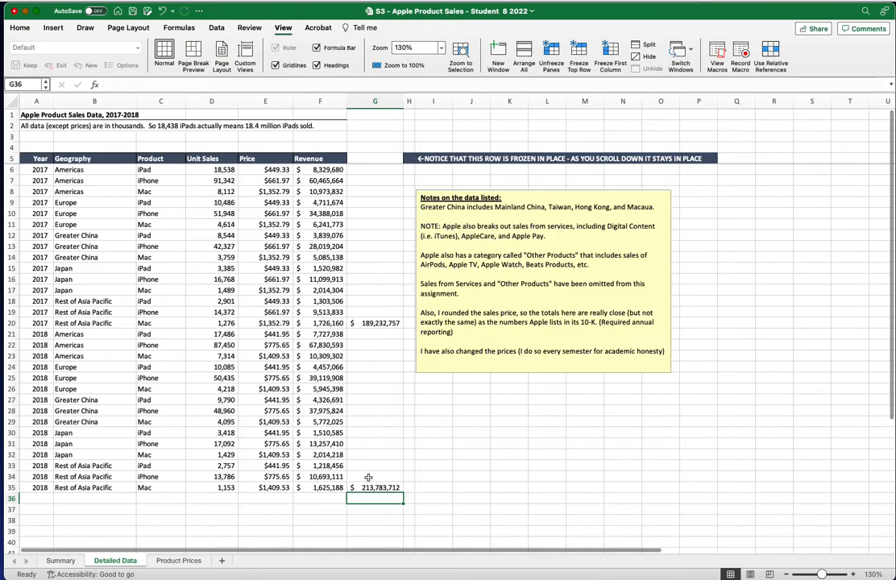
{"action": "key", "text": "Up"}
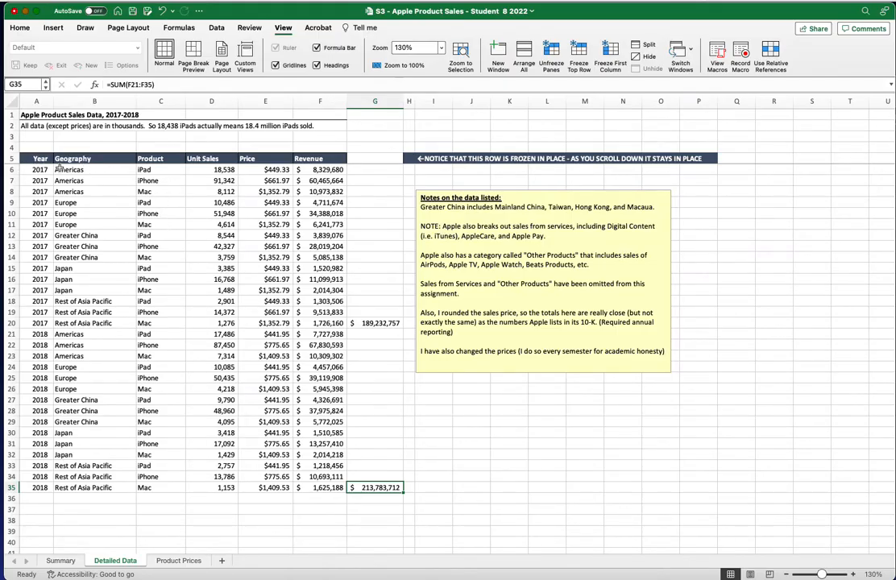
Name the Year column range A6:A35 year
{"action": "left_click", "coordinate": [47, 169]}
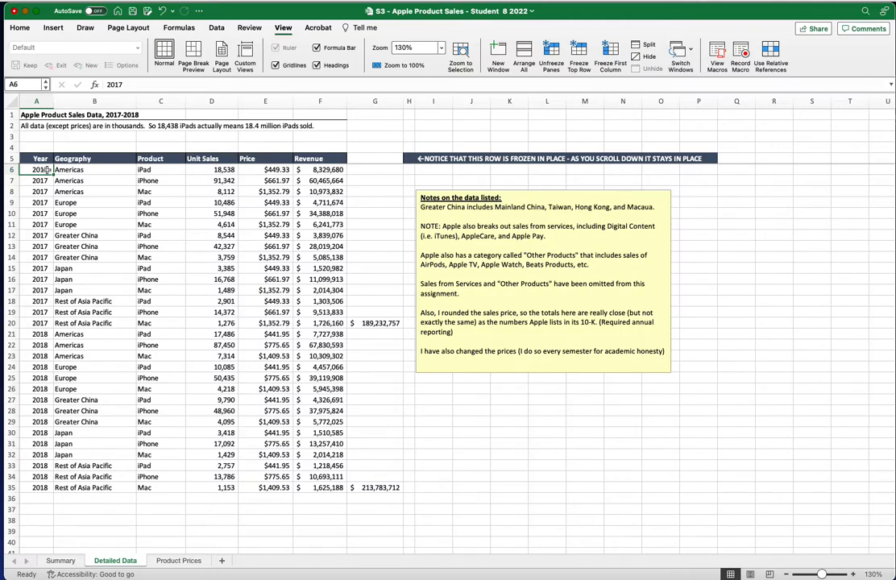
{"action": "key", "text": "super+shift+Down"}
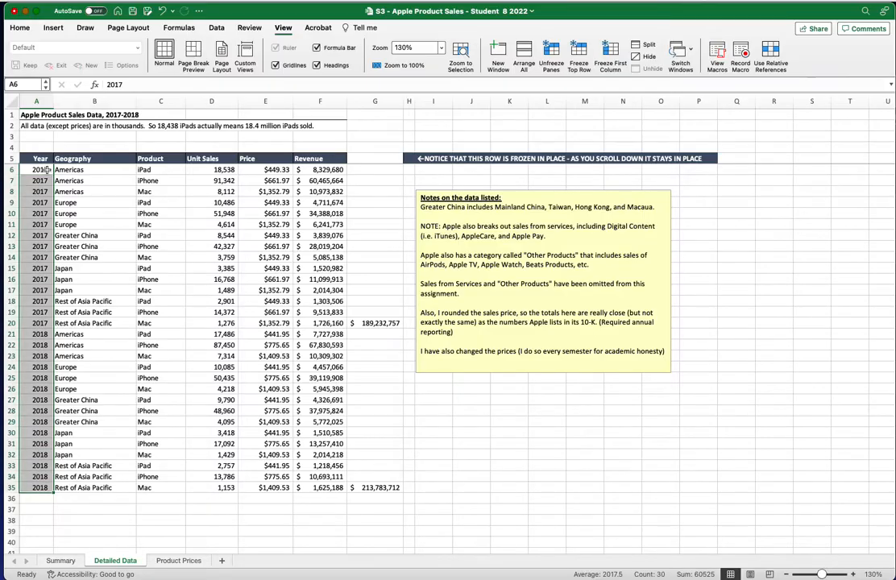
{"action": "left_click", "coordinate": [36, 83]}
{"action": "type", "text": "year"}
{"action": "key", "text": "Return"}
Name the Geography column range B6:B35 geography
{"action": "left_click", "coordinate": [92, 169]}
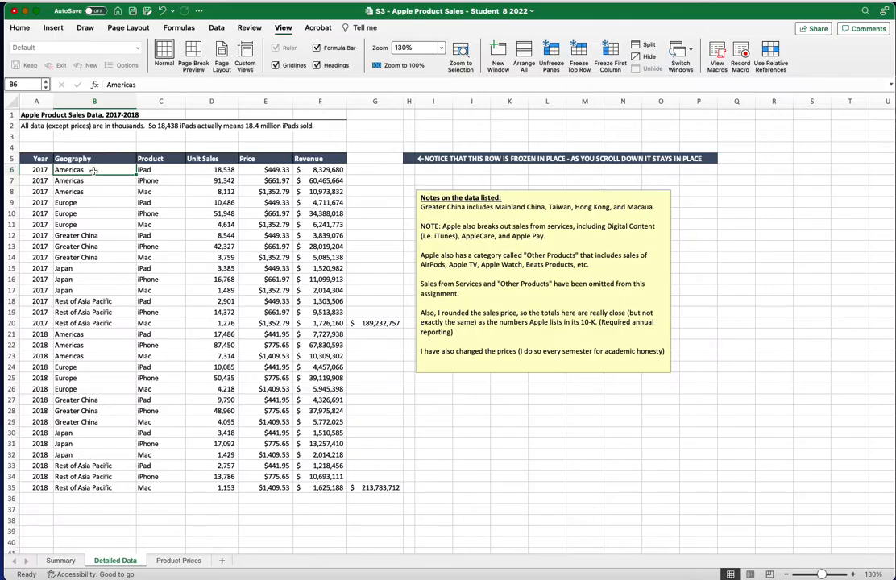
{"action": "key", "text": "ctrl+shift+Down"}
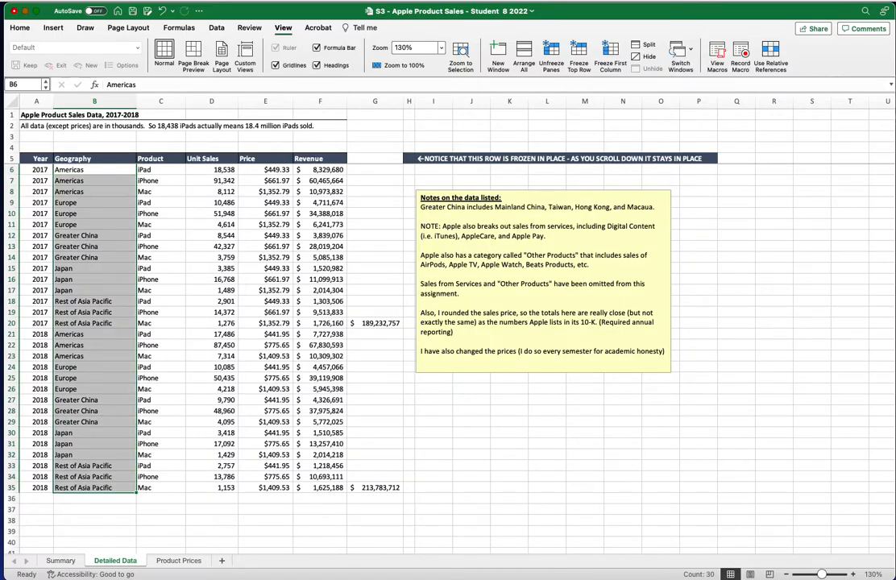
{"action": "left_click", "coordinate": [35, 82]}
{"action": "type", "text": "geography"}
{"action": "key", "text": "Return"}
Name the Product column C6:C35 product, then select the Unit Sales cells D6:D35
{"action": "left_click", "coordinate": [163, 169]}
{"action": "key", "text": "ctrl+shift+Down"}
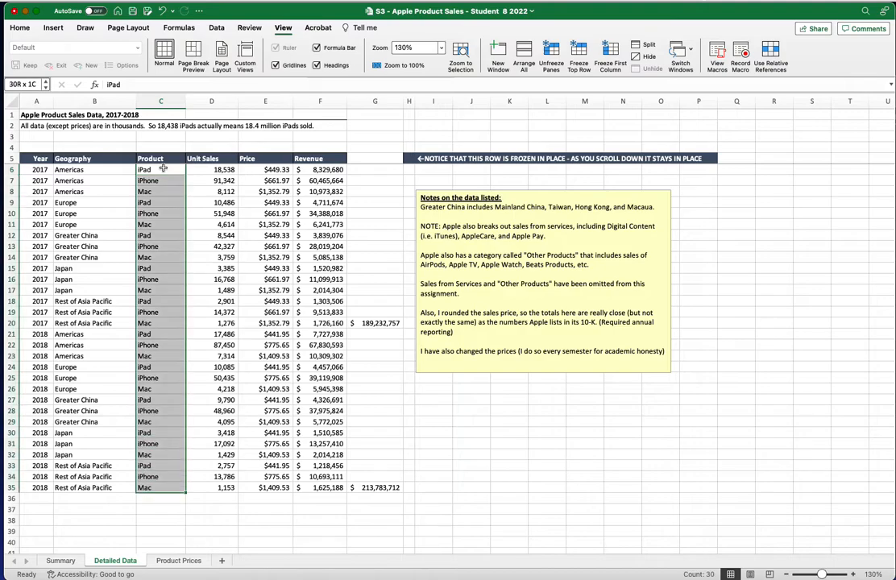
{"action": "left_click", "coordinate": [31, 86]}
{"action": "type", "text": "produc"}
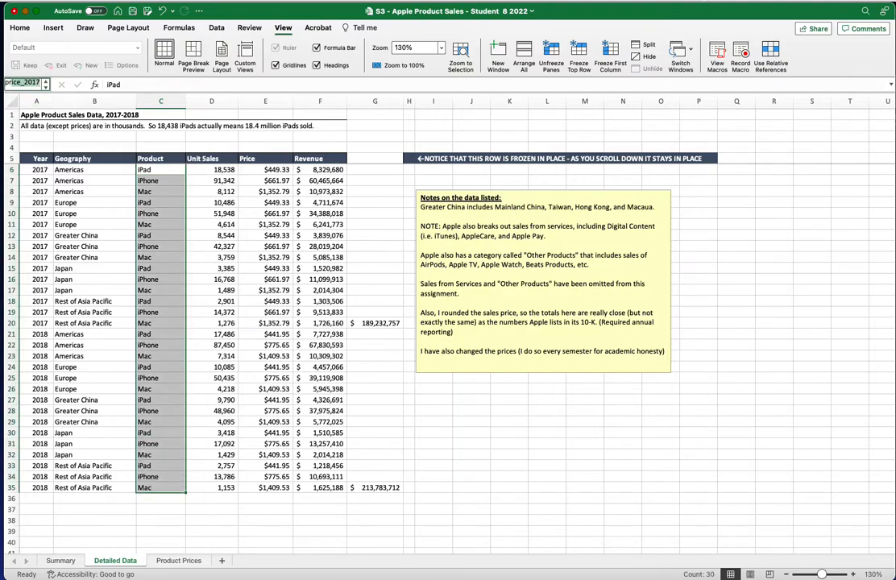
{"action": "type", "text": "t"}
{"action": "left_click_drag", "start_coordinate": [213, 167], "coordinate": [213, 179]}
{"action": "left_click", "coordinate": [213, 167]}
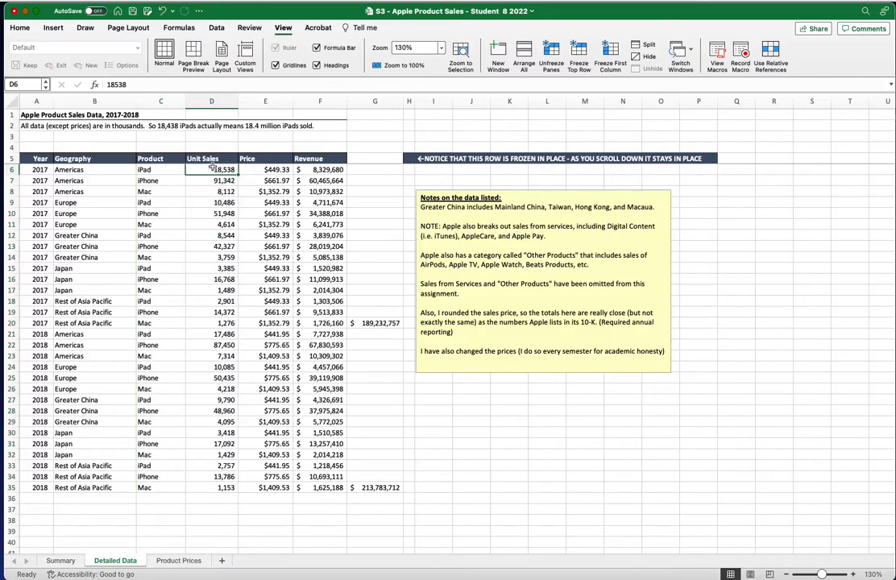
{"action": "key", "text": "super+shift+Down"}
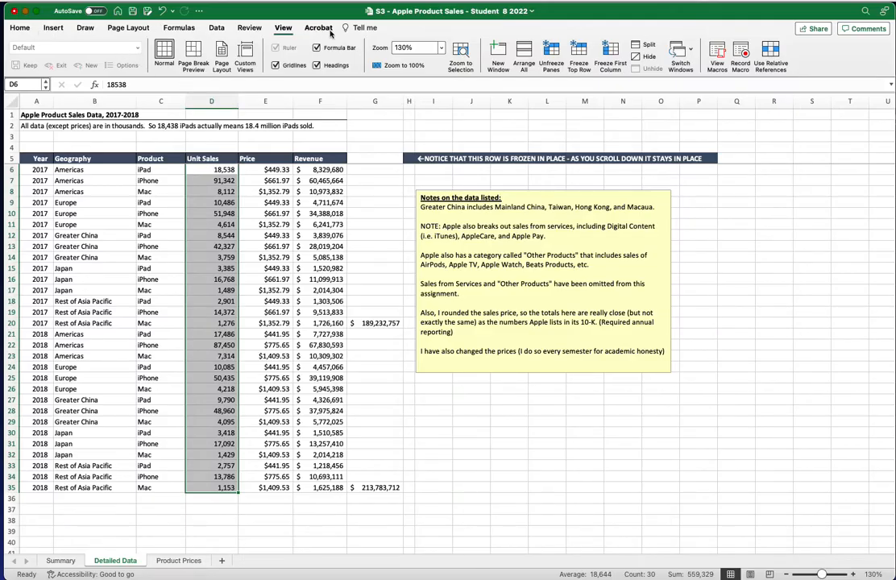
{"action": "left_click", "coordinate": [179, 27]}
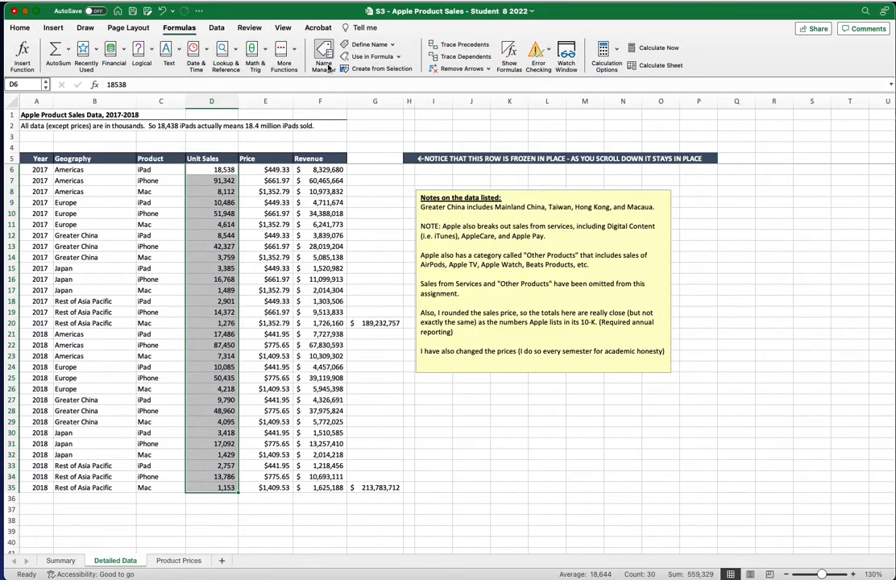
{"action": "left_click", "coordinate": [352, 46]}
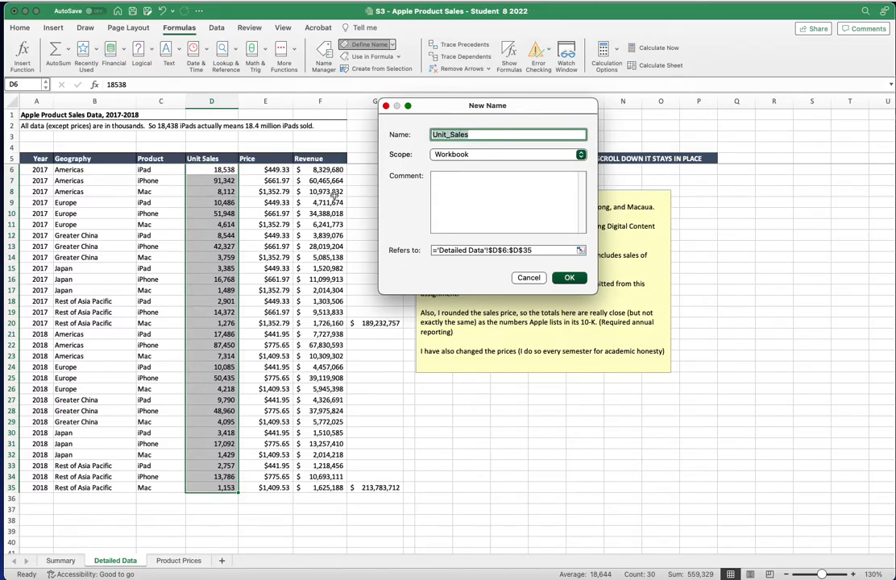
{"action": "left_click", "coordinate": [570, 277]}
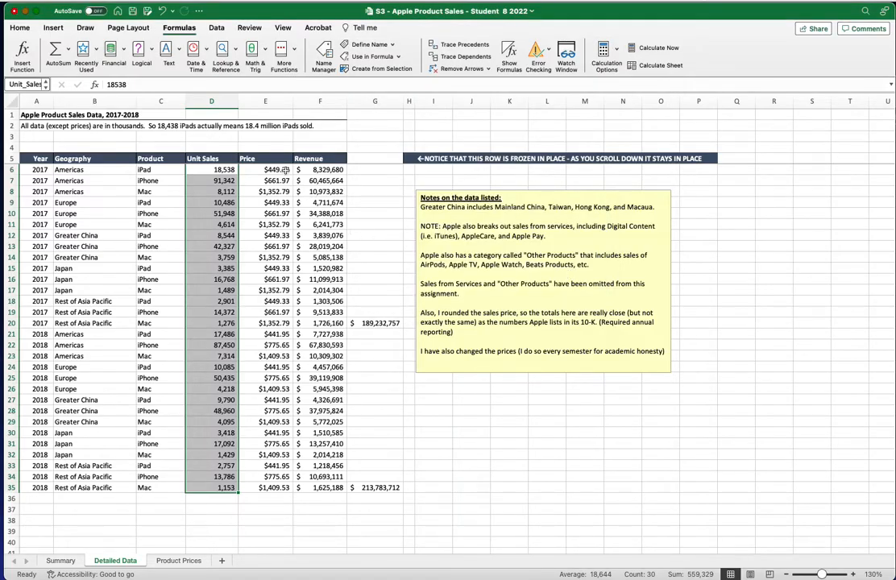
{"action": "left_click", "coordinate": [283, 170]}
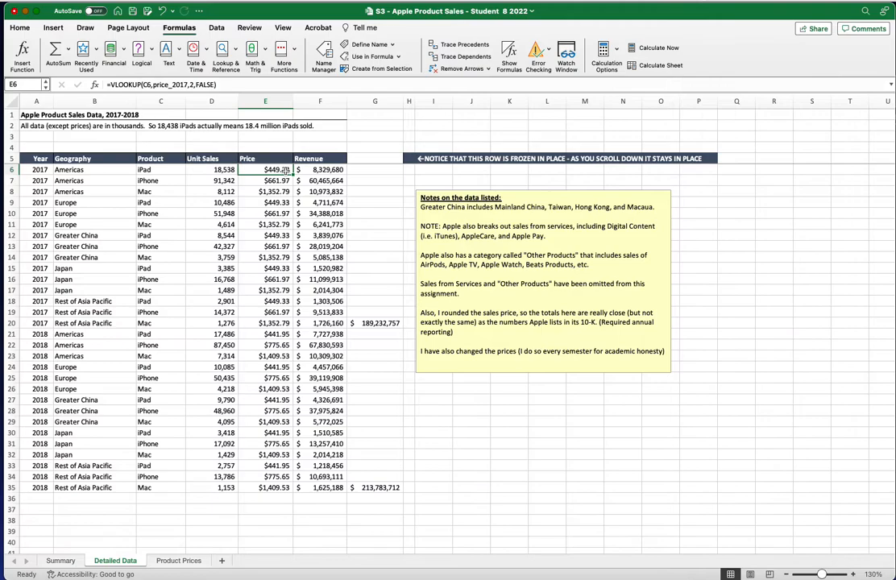
{"action": "key", "text": "super+shift+Down"}
{"action": "left_click", "coordinate": [368, 46]}
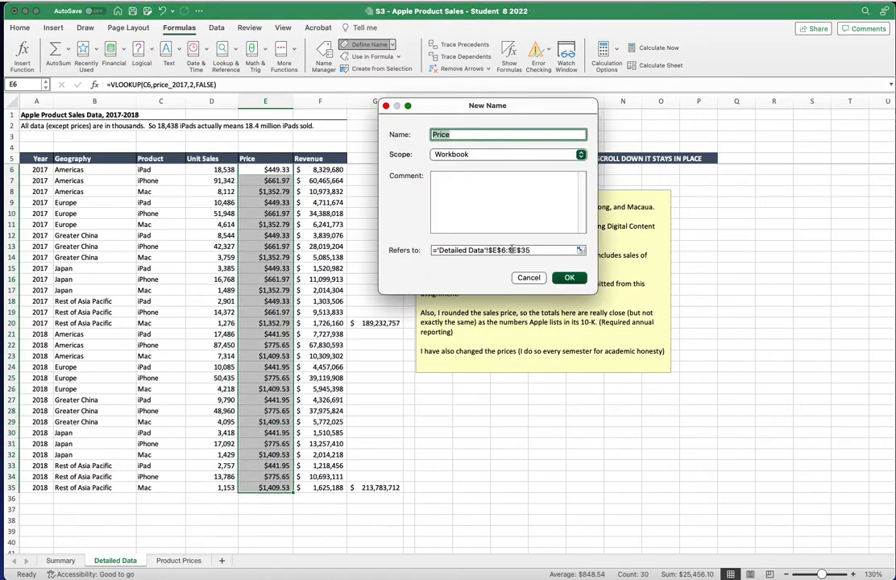
{"action": "left_click", "coordinate": [568, 277]}
{"action": "left_click", "coordinate": [334, 170]}
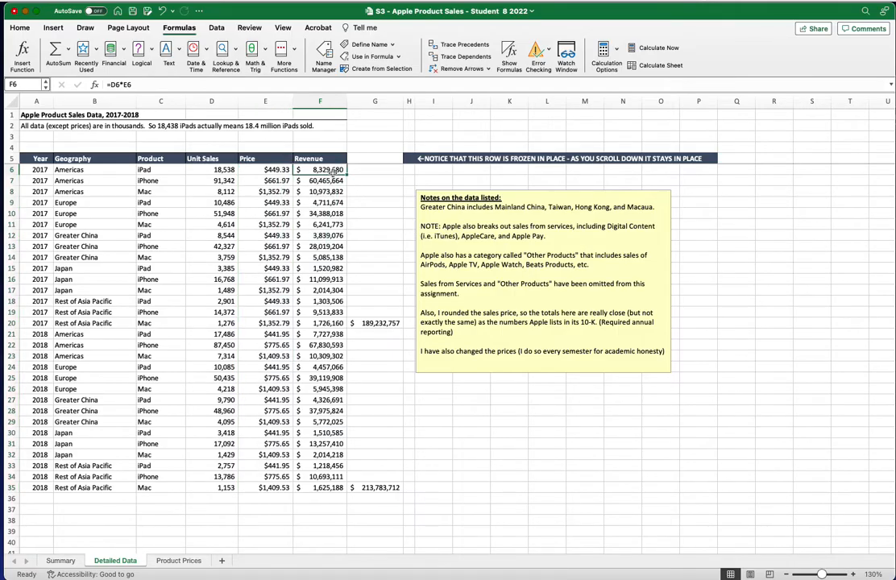
{"action": "key", "text": "super+shift+Down"}
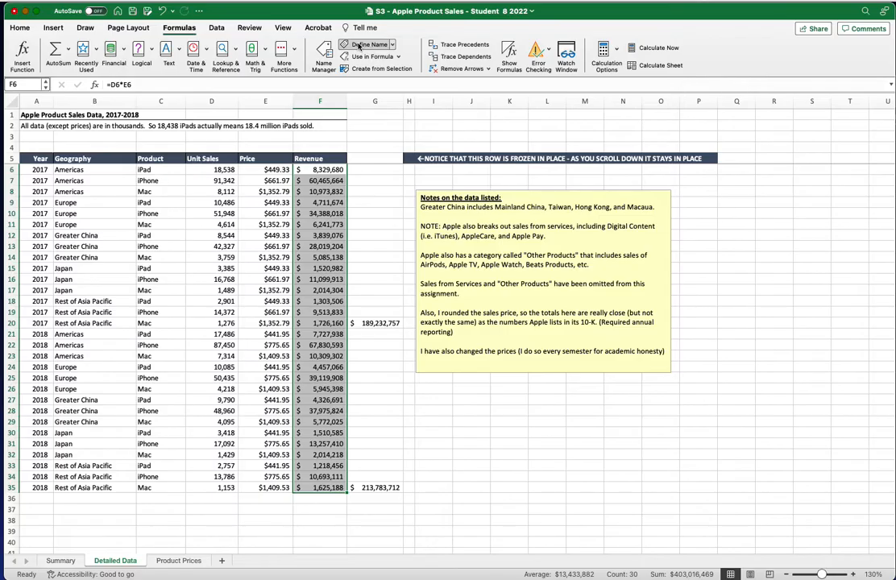
{"action": "left_click", "coordinate": [359, 45]}
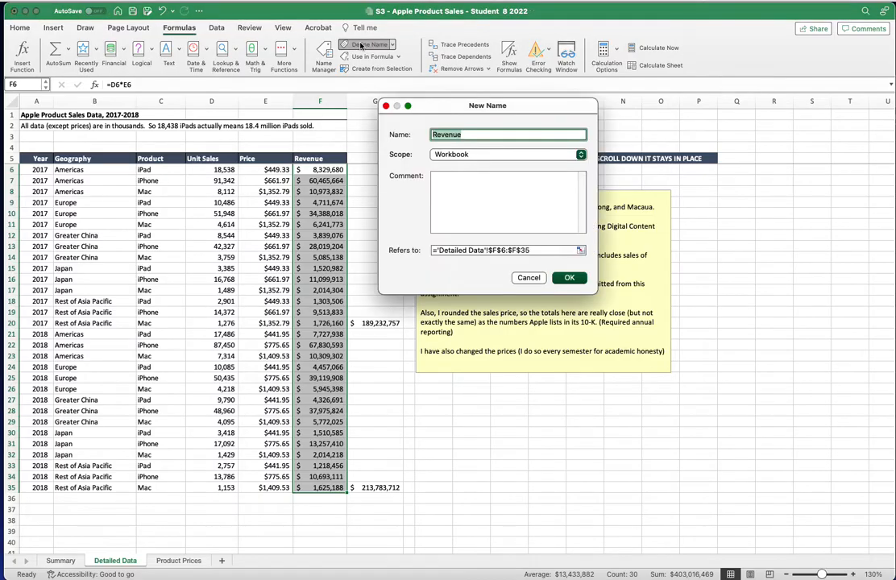
{"action": "left_click", "coordinate": [569, 277]}
{"action": "left_click", "coordinate": [376, 279]}
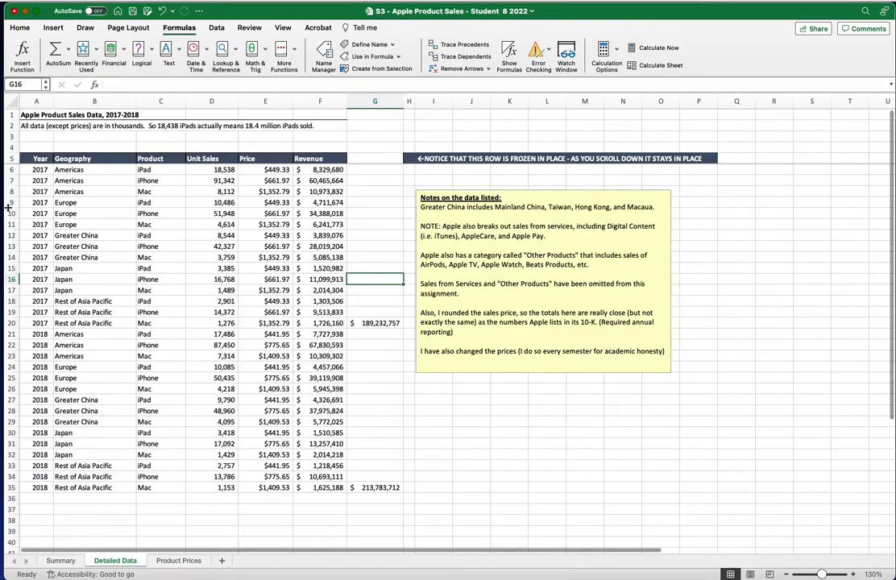
Switch back to the Summary sheet with its blank 2017/2018 revenue tables
{"action": "left_click", "coordinate": [57, 561]}
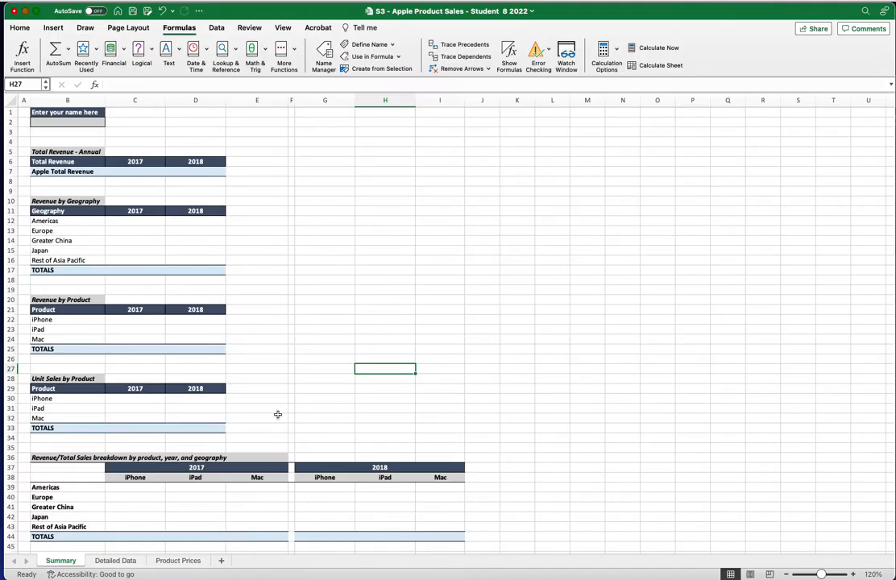
Enter the student's full name in cell B2 of the Summary sheet
{"action": "left_click", "coordinate": [78, 121]}
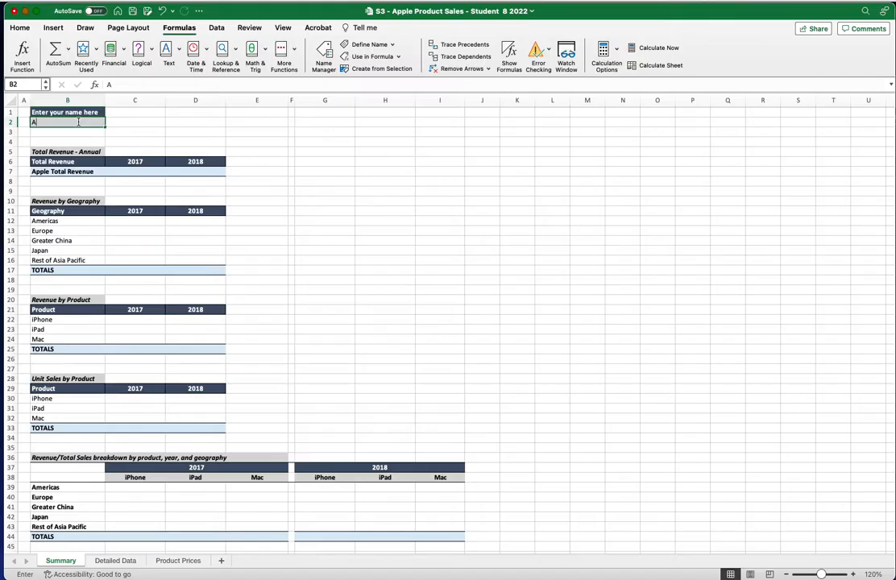
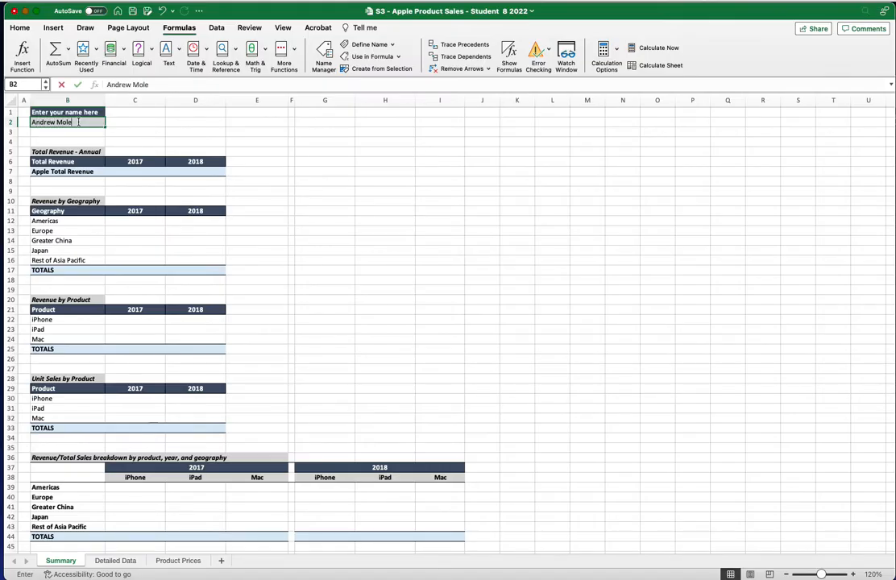
{"action": "left_click", "coordinate": [147, 169]}
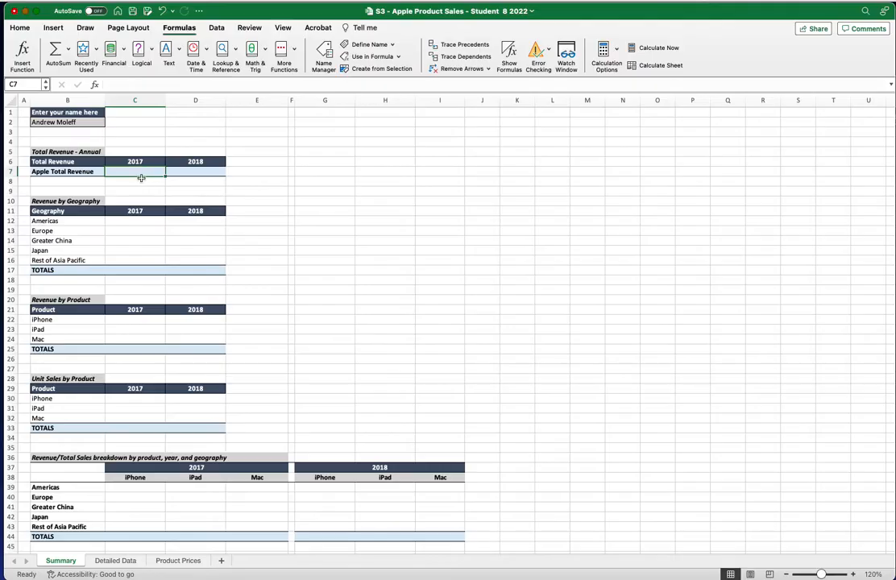
Enter =SUMIF(year,"2017",Revenue) in C7, giving $189,232,757, then view the Detailed Data sheet
{"action": "type", "text": "=sum"}
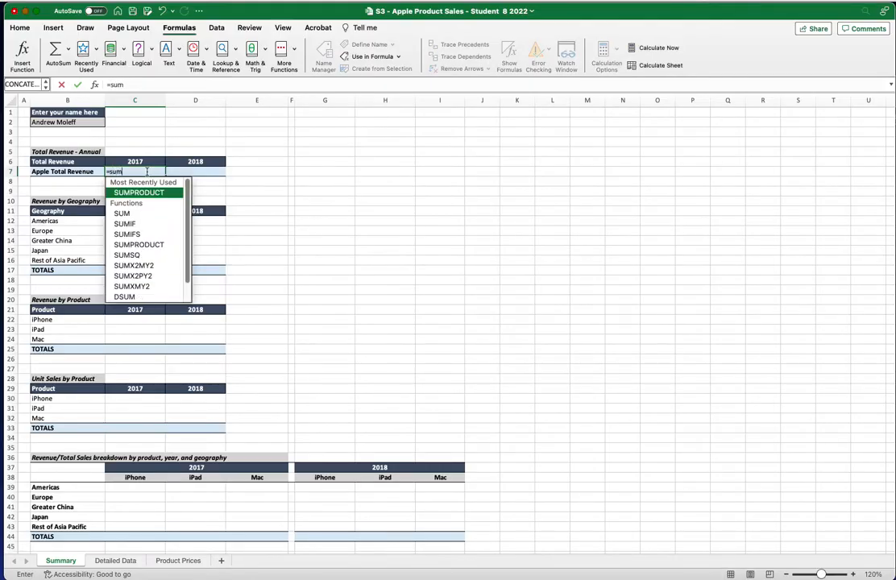
{"action": "double_click", "coordinate": [129, 224]}
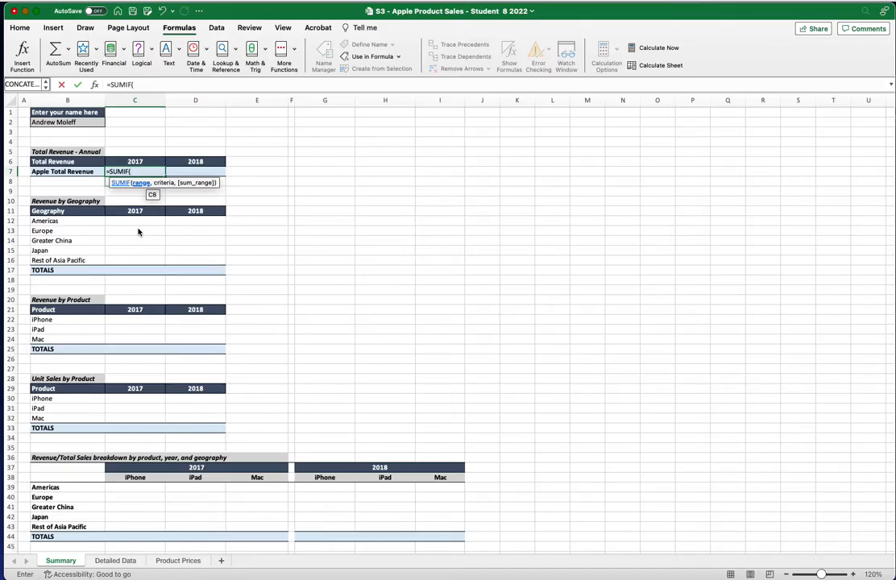
{"action": "type", "text": "ye"}
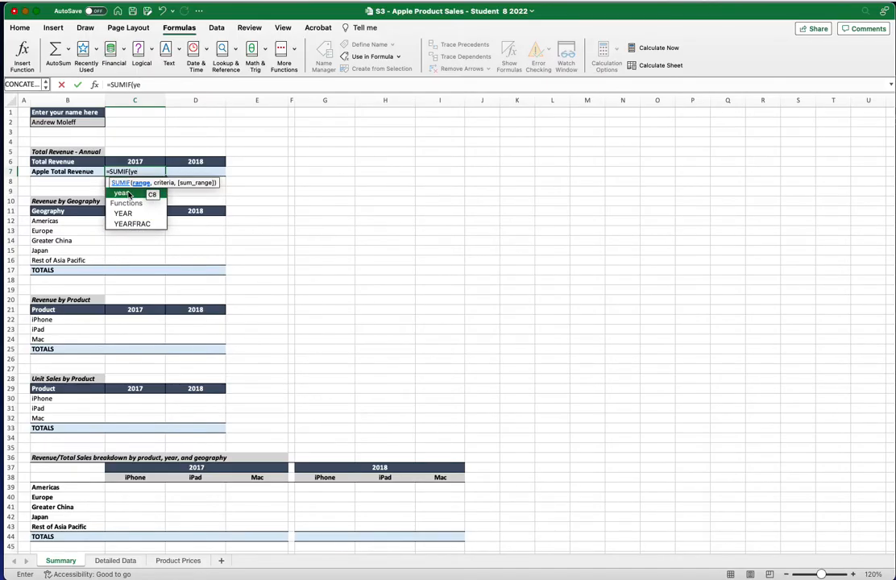
{"action": "type", "text": "ar,"}
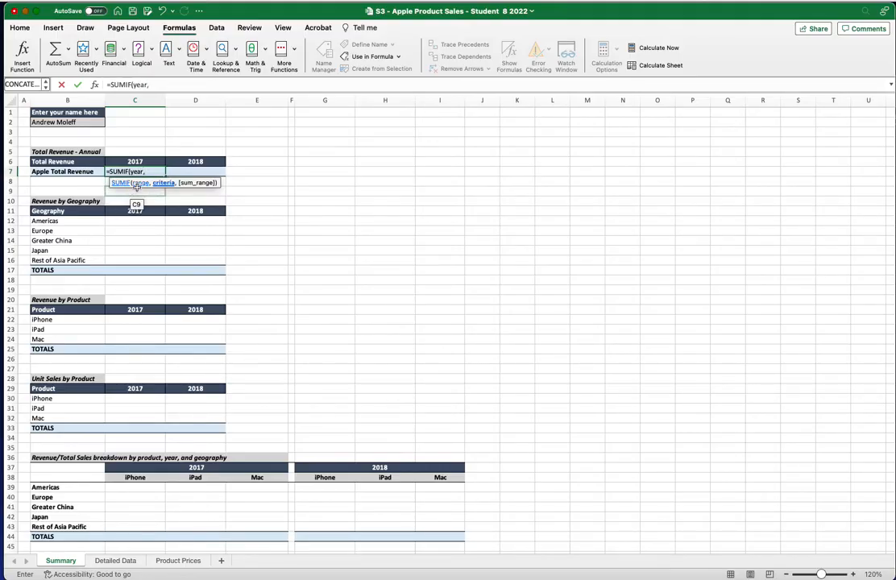
{"action": "type", "text": "\"2017\","}
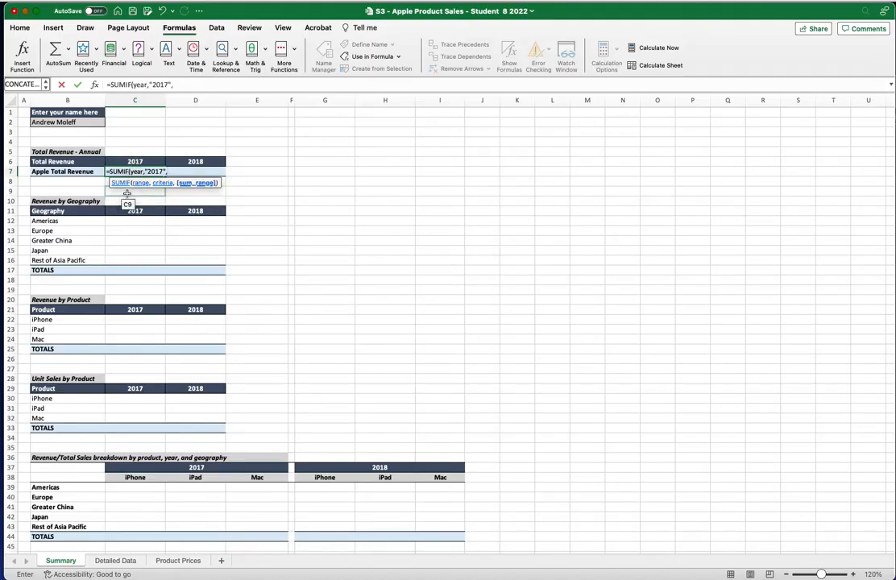
{"action": "type", "text": "Revenue"}
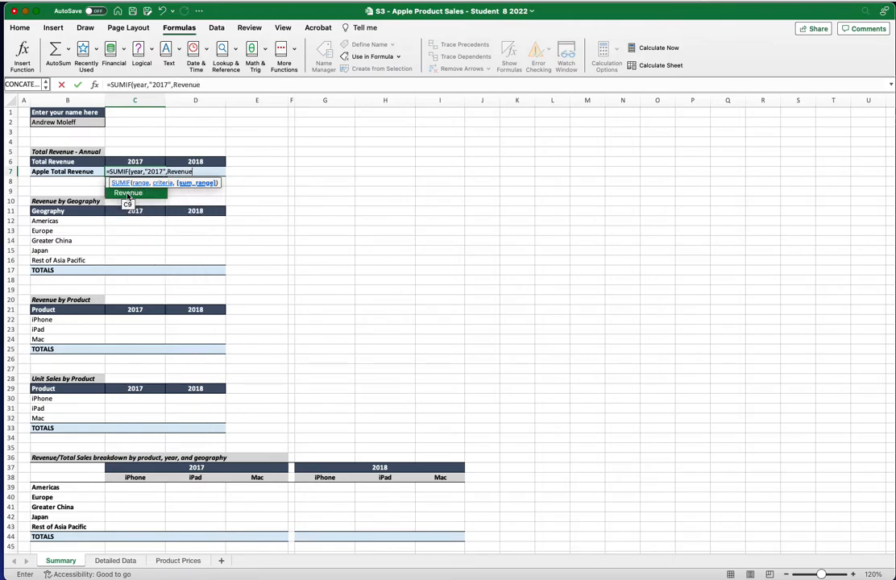
{"action": "type", "text": ")"}
{"action": "key", "text": "Return"}
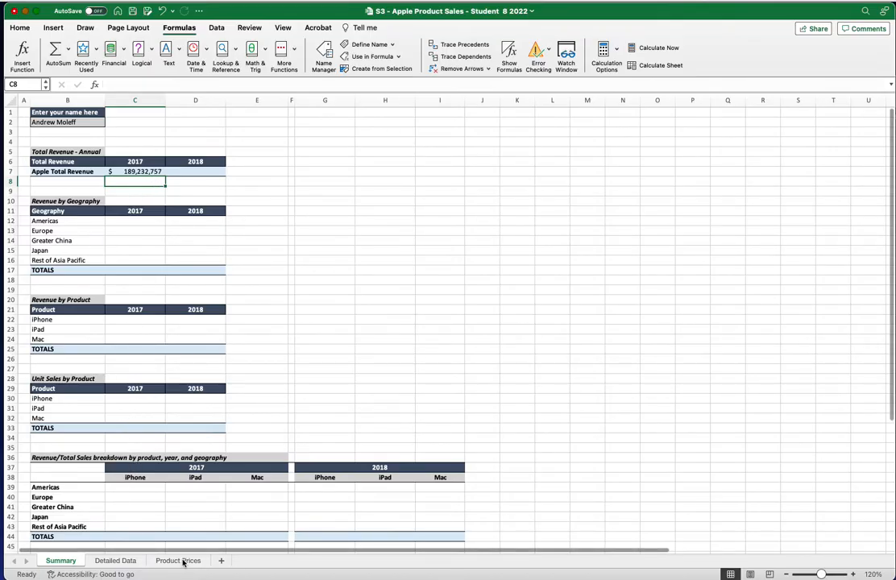
{"action": "left_click", "coordinate": [117, 561]}
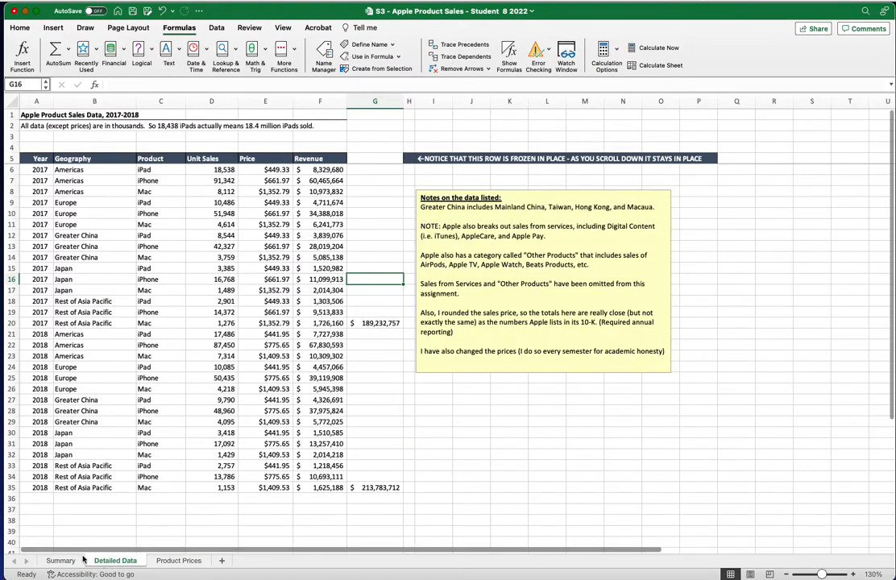
After checking the G20 subtotal, enter =SUMIF(year,D6,Revenue) in D7 for 2018 revenue
{"action": "left_click", "coordinate": [375, 322]}
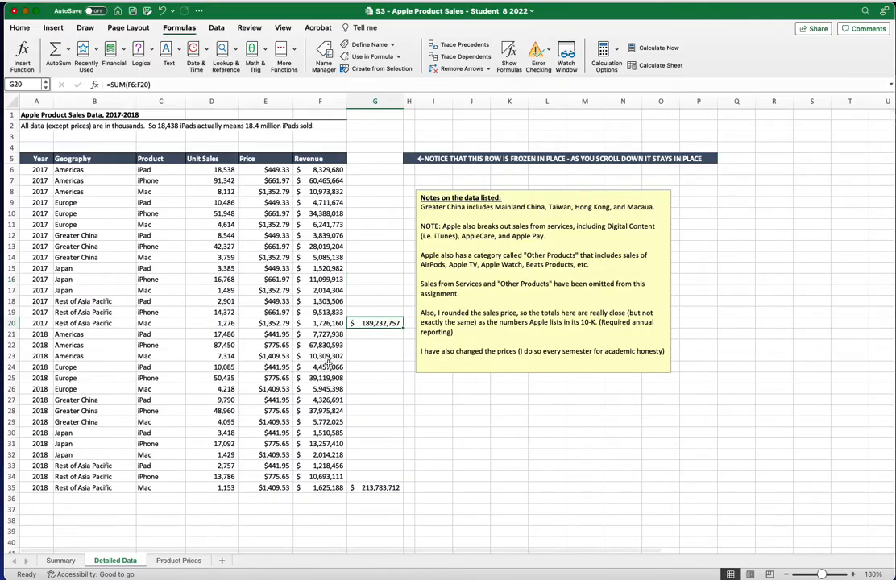
{"action": "left_click", "coordinate": [52, 559]}
{"action": "left_click", "coordinate": [202, 173]}
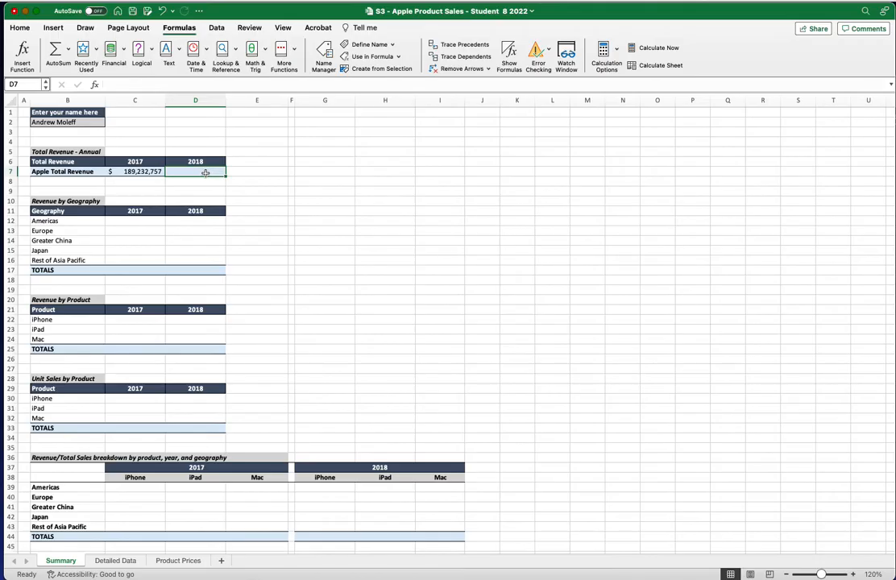
{"action": "type", "text": "=sum"}
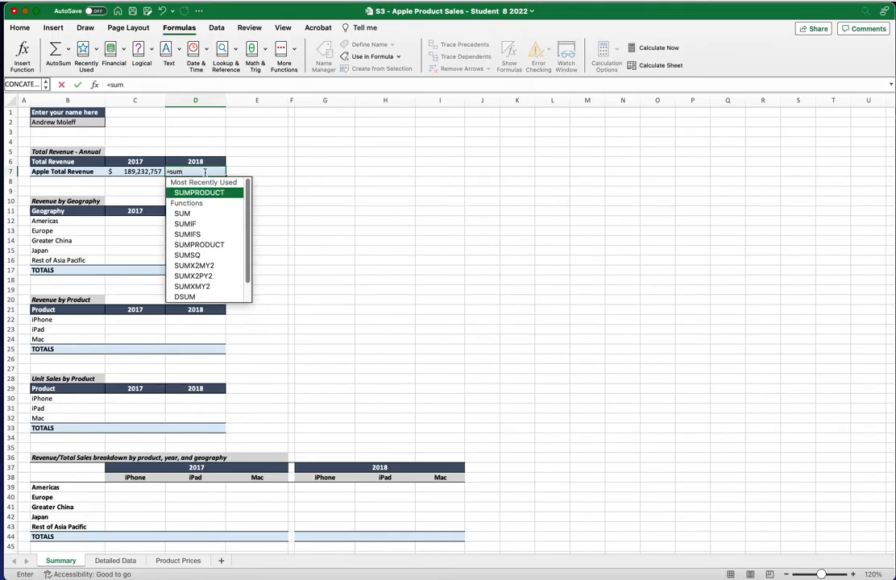
{"action": "double_click", "coordinate": [200, 222]}
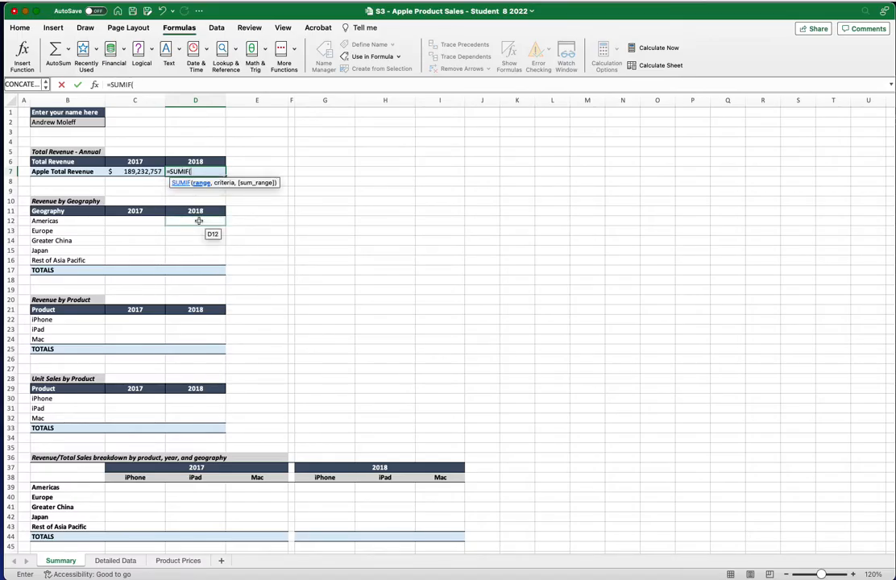
{"action": "type", "text": "year"}
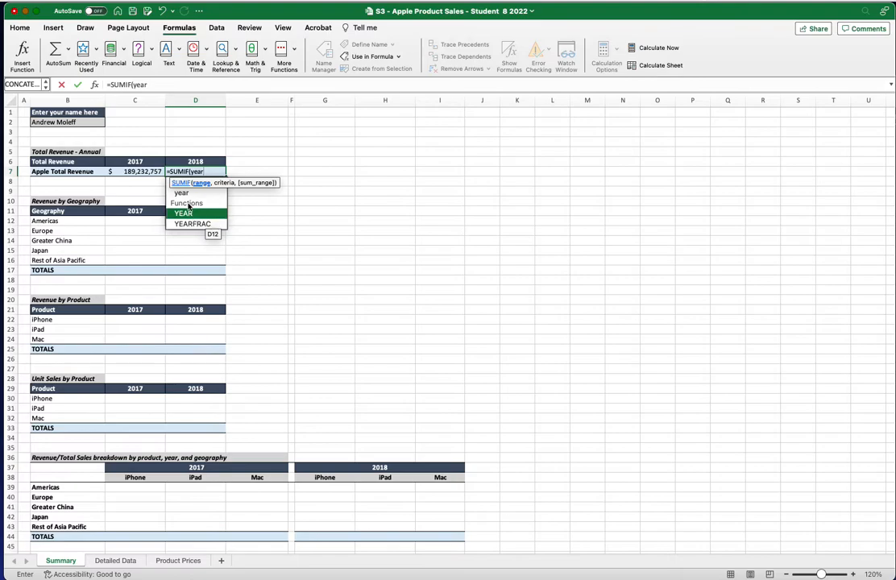
{"action": "type", "text": ","}
{"action": "left_click", "coordinate": [191, 162]}
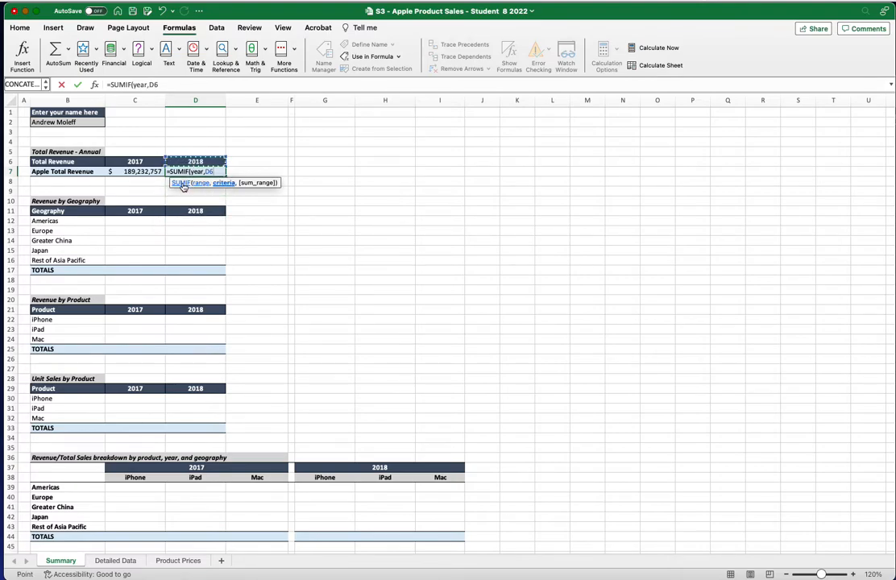
{"action": "type", "text": ","}
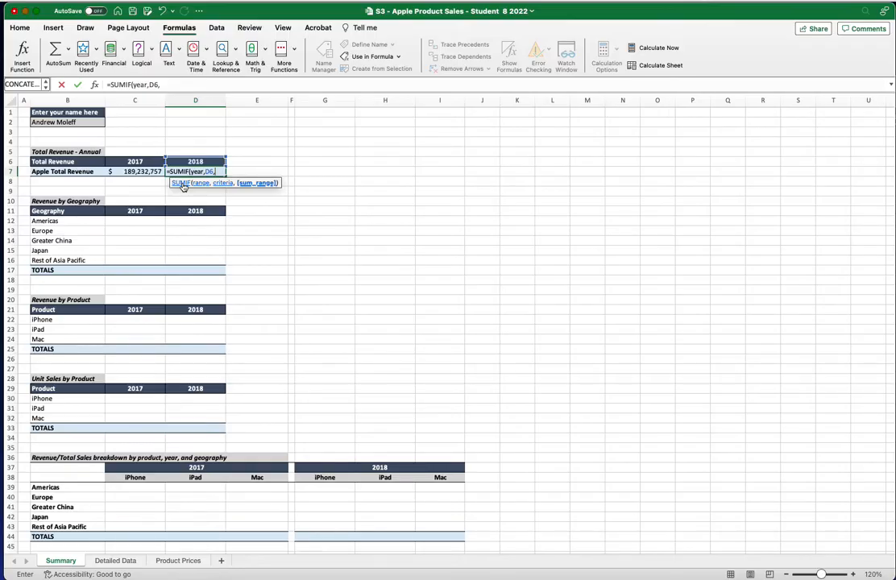
{"action": "type", "text": "rev"}
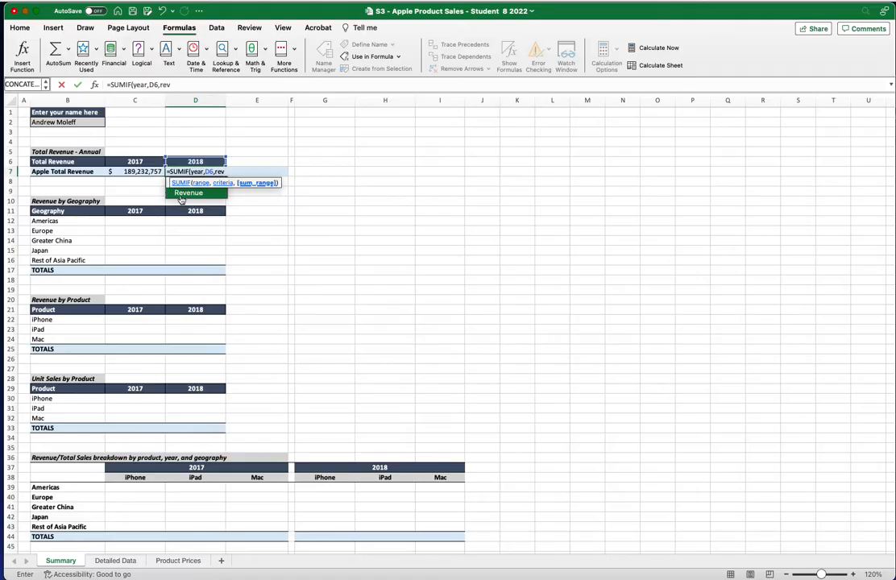
{"action": "double_click", "coordinate": [185, 193]}
{"action": "type", "text": ")"}
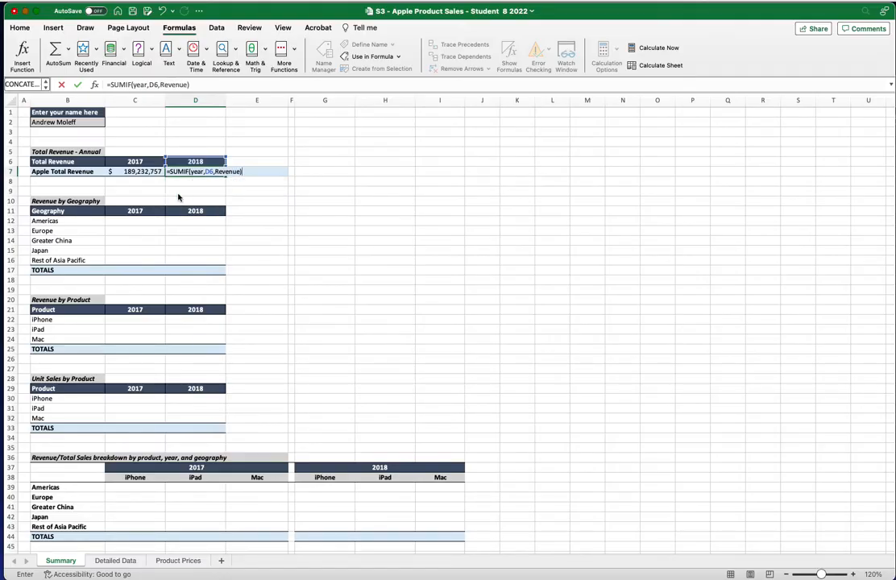
{"action": "key", "text": "Return"}
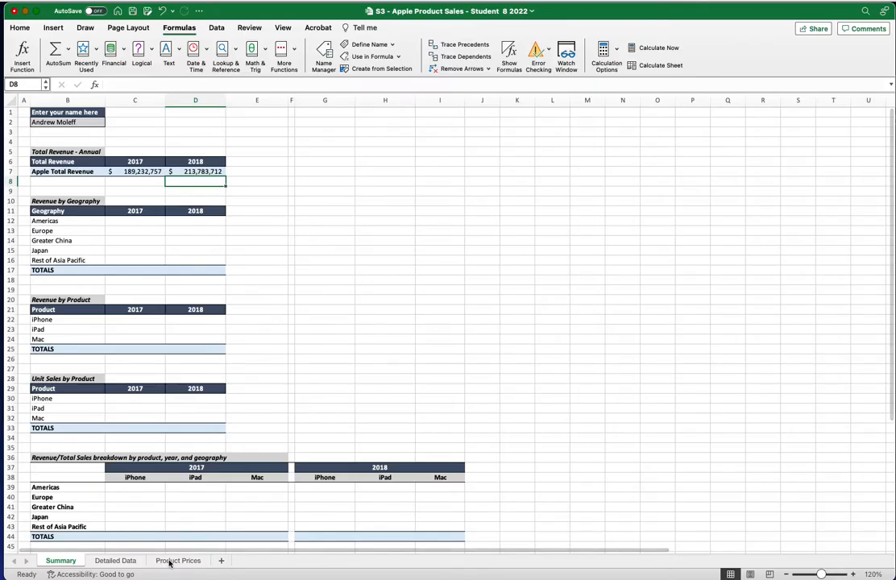
Verify $213,783,712 against the Detailed Data 2018 total, then return to Summary cell C8
{"action": "left_click", "coordinate": [98, 563]}
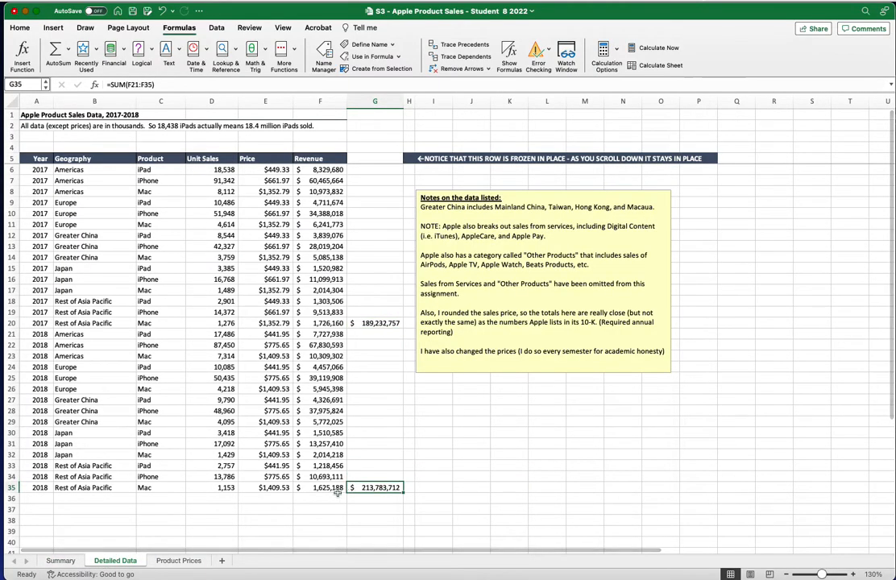
{"action": "left_click", "coordinate": [56, 561]}
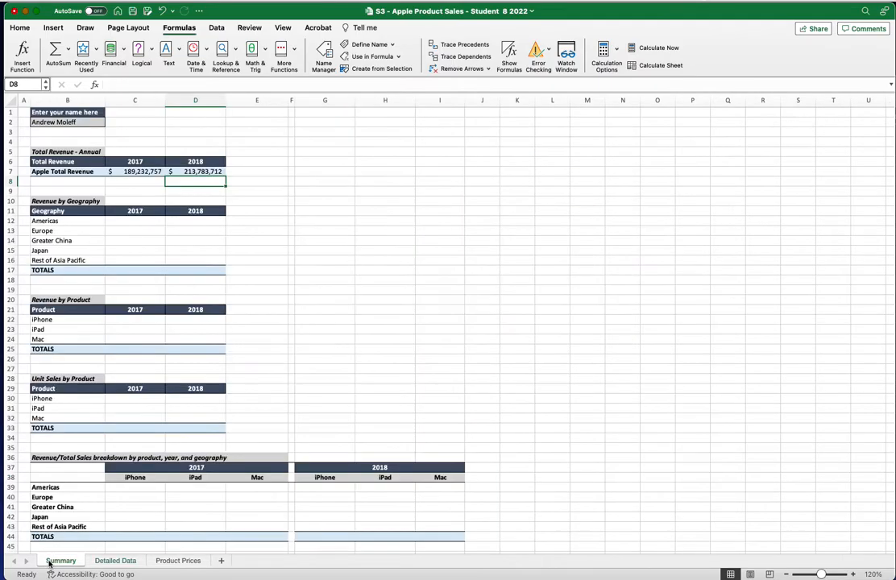
{"action": "left_click", "coordinate": [125, 179]}
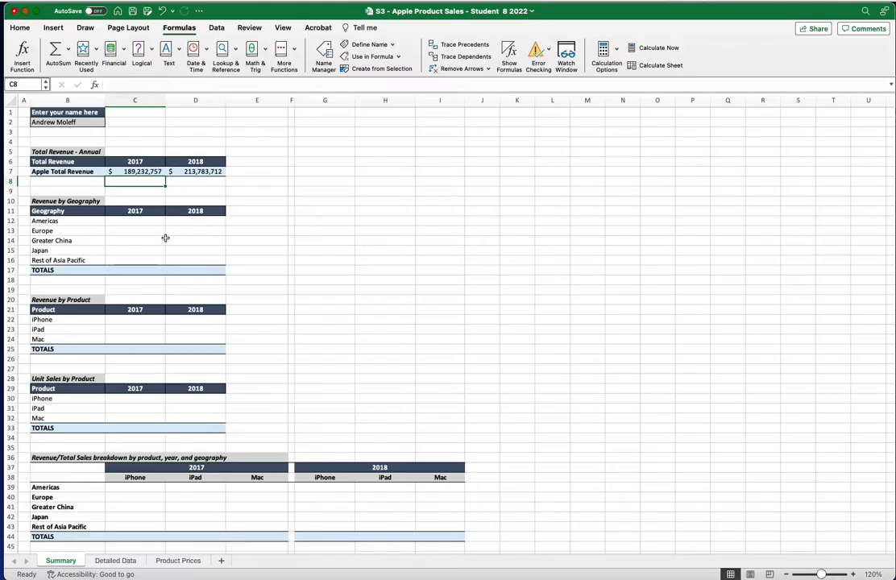
{"action": "left_click", "coordinate": [146, 222]}
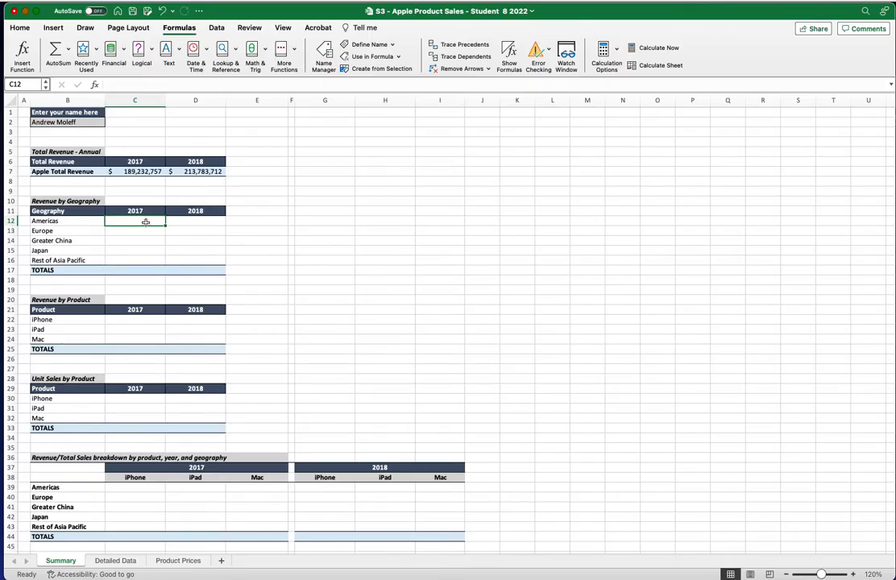
Start a SUMIFS in C12 with Revenue as sum range and year as first criteria range
{"action": "type", "text": "=sumif"}
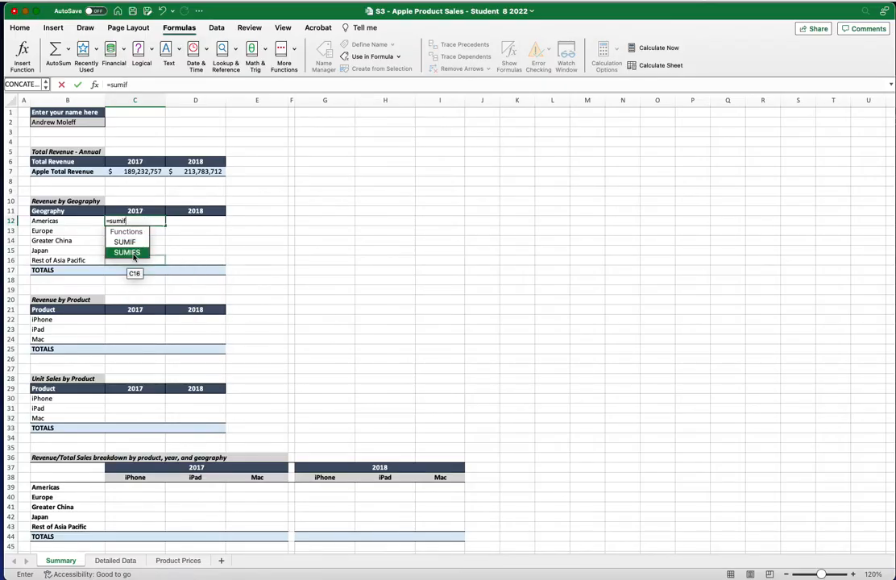
{"action": "double_click", "coordinate": [127, 252]}
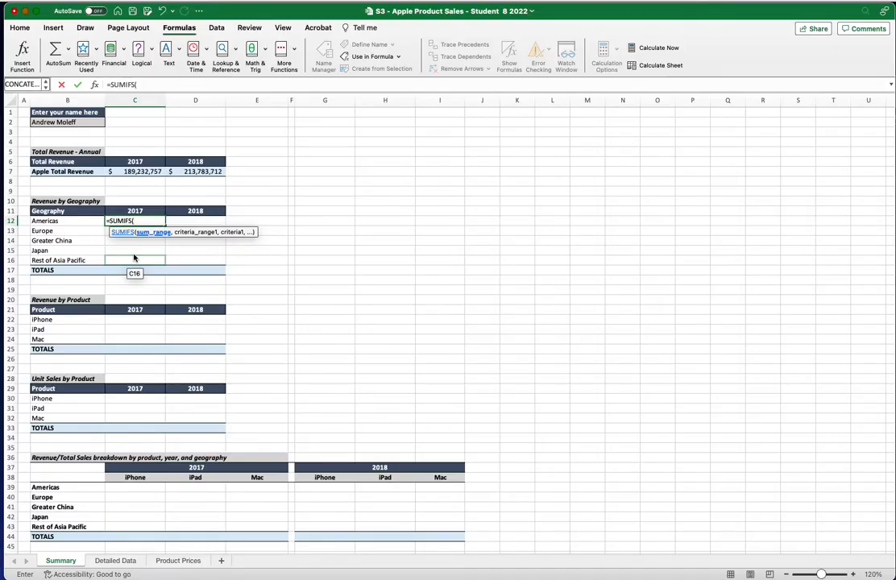
{"action": "type", "text": "re"}
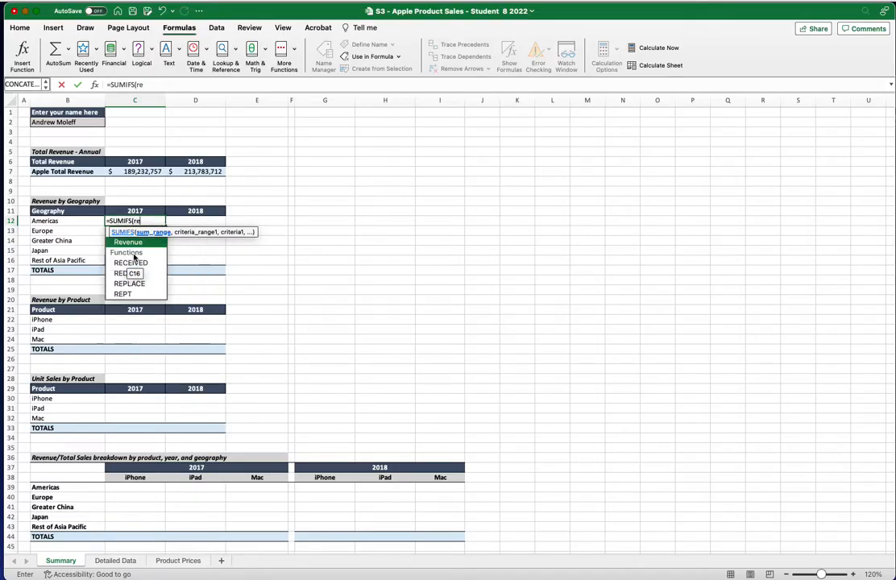
{"action": "double_click", "coordinate": [127, 243]}
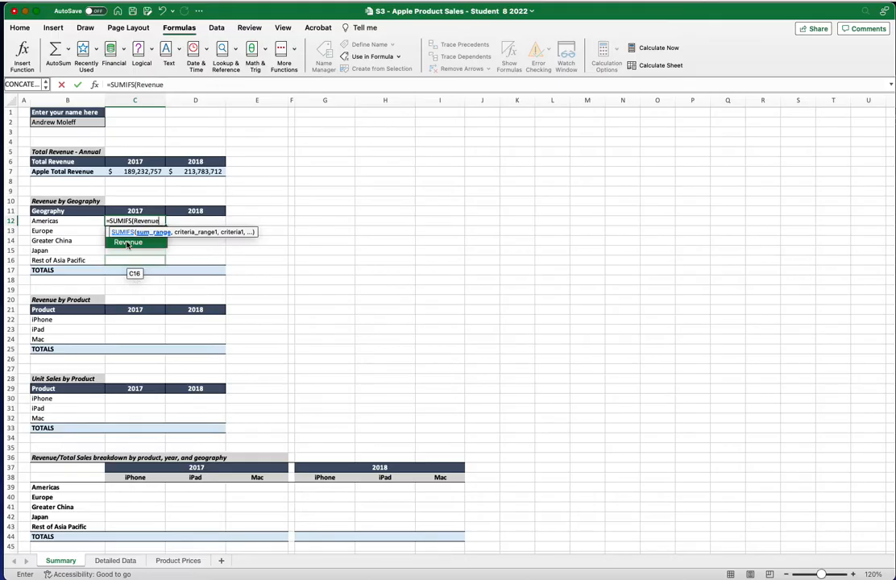
{"action": "type", "text": ","}
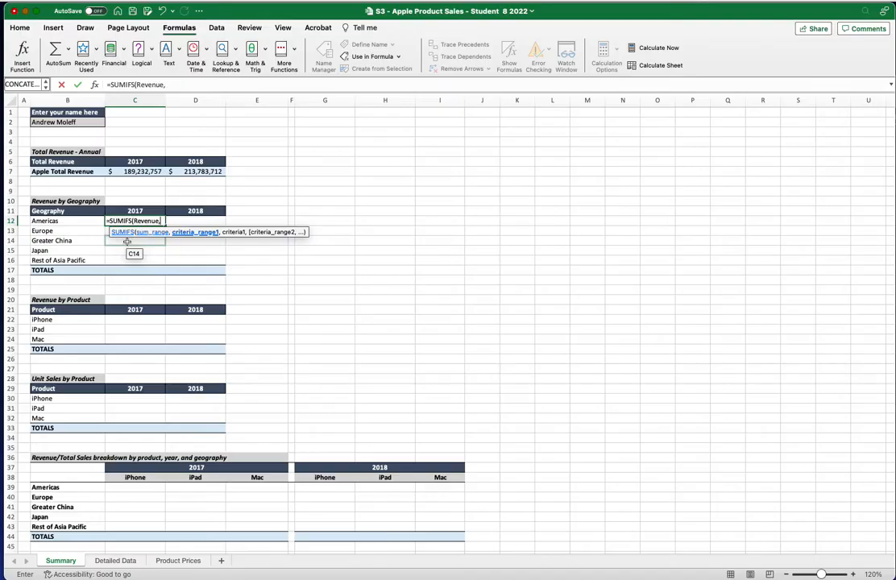
{"action": "type", "text": "year"}
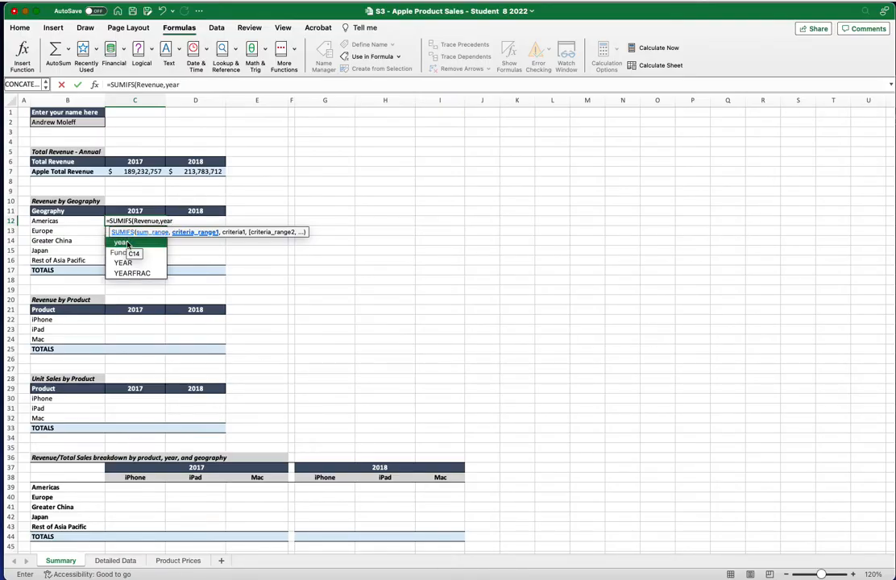
{"action": "left_click", "coordinate": [127, 243]}
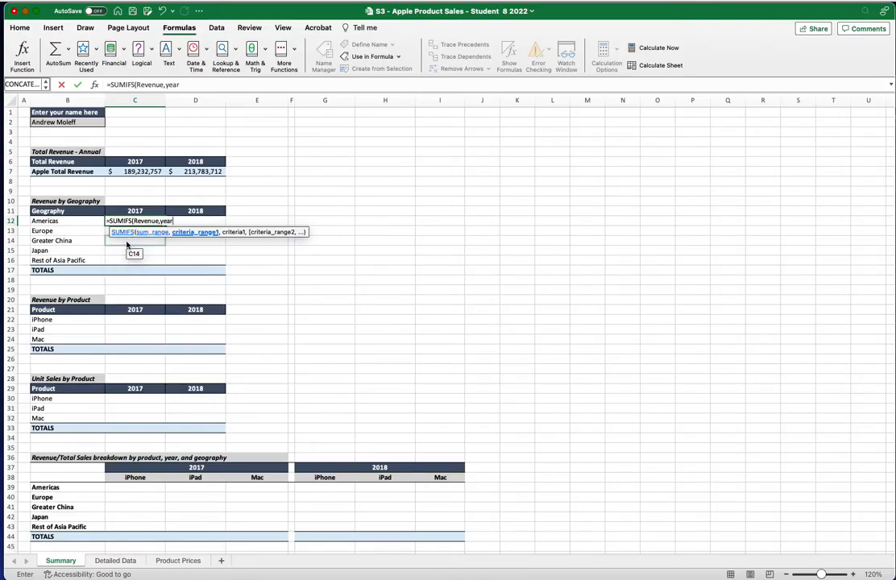
Add criteria C11 and geography B12, giving Americas 2017 revenue of $79,769,176
{"action": "type", "text": ","}
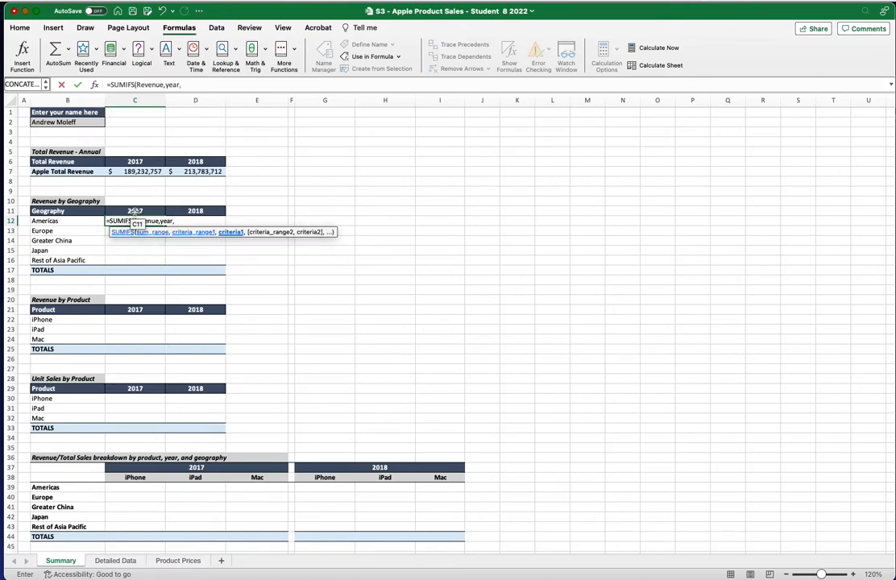
{"action": "left_click", "coordinate": [134, 210]}
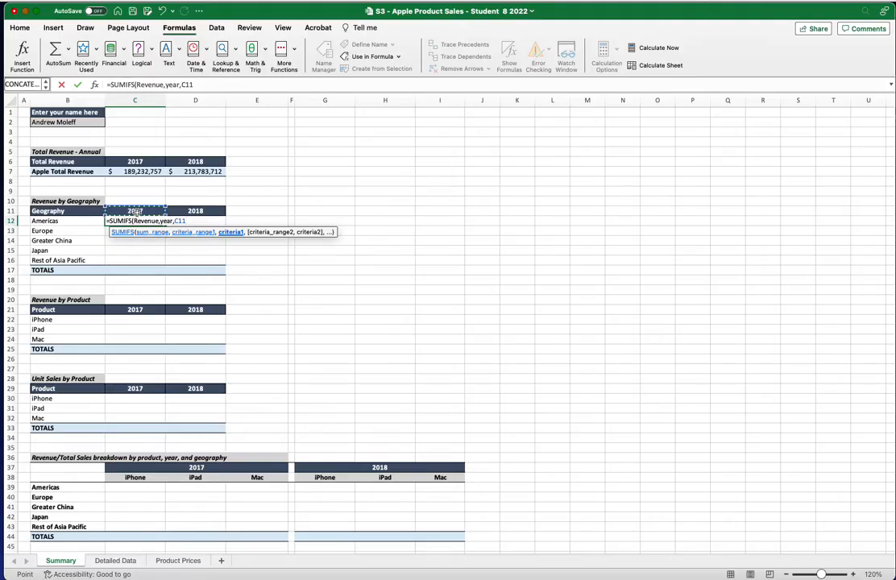
{"action": "type", "text": ","}
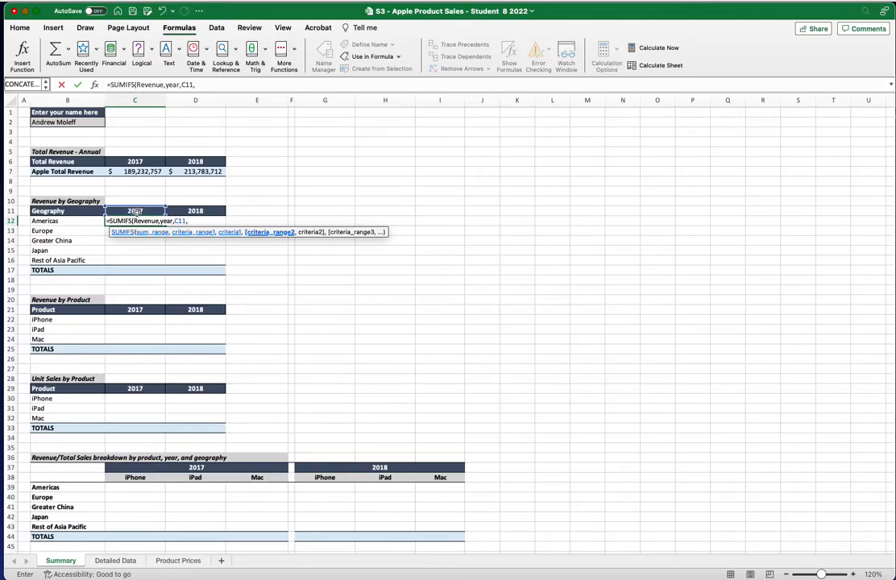
{"action": "type", "text": "geo"}
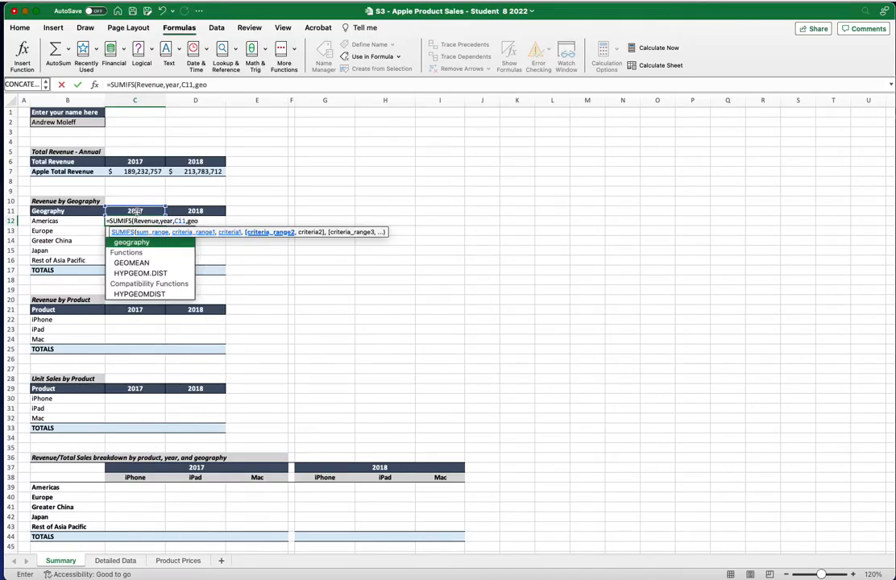
{"action": "double_click", "coordinate": [144, 242]}
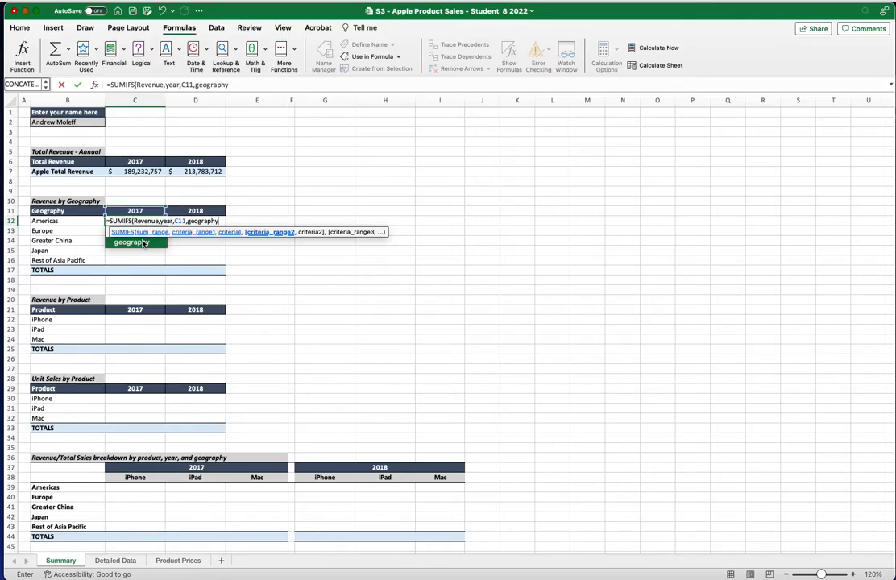
{"action": "type", "text": ","}
{"action": "left_click", "coordinate": [79, 220]}
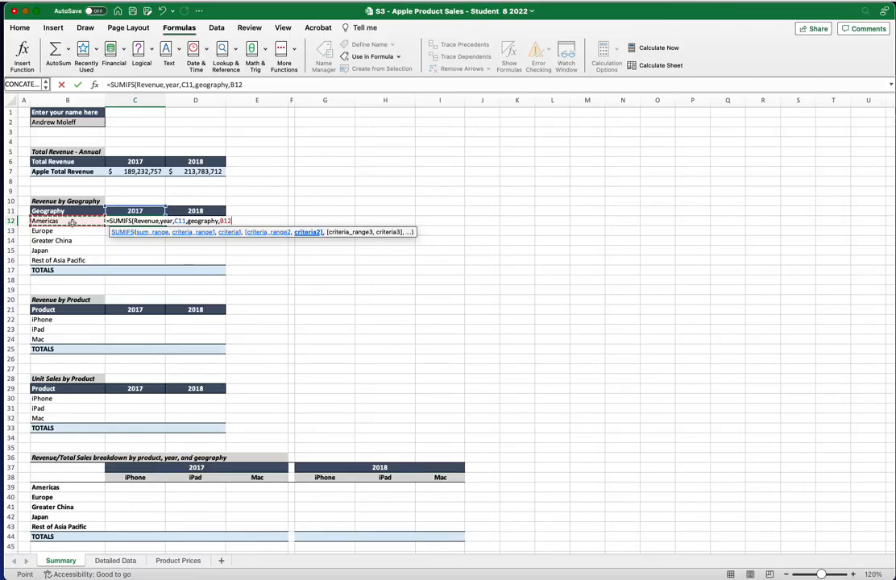
{"action": "type", "text": ")"}
{"action": "key", "text": "Return"}
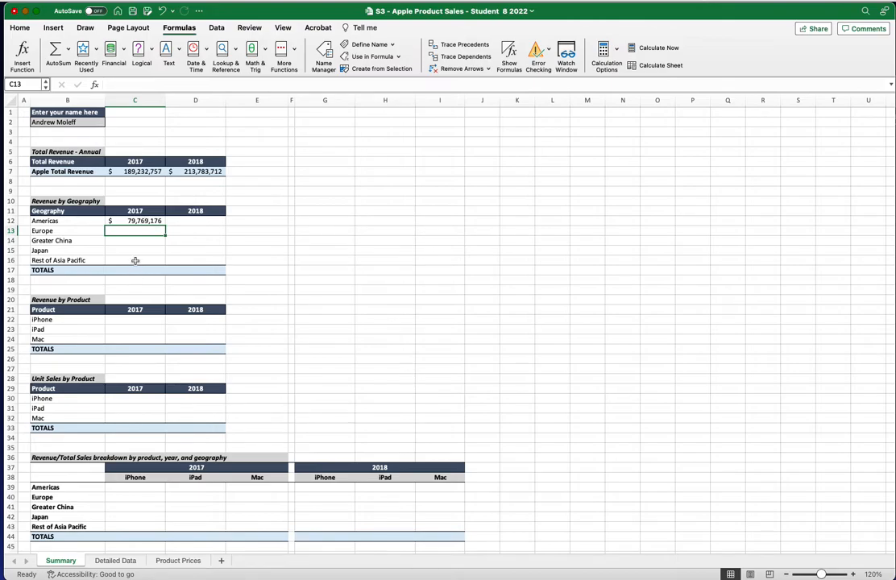
Fill the Americas 2017 formula from C12 down to C16
{"action": "left_click", "coordinate": [143, 221]}
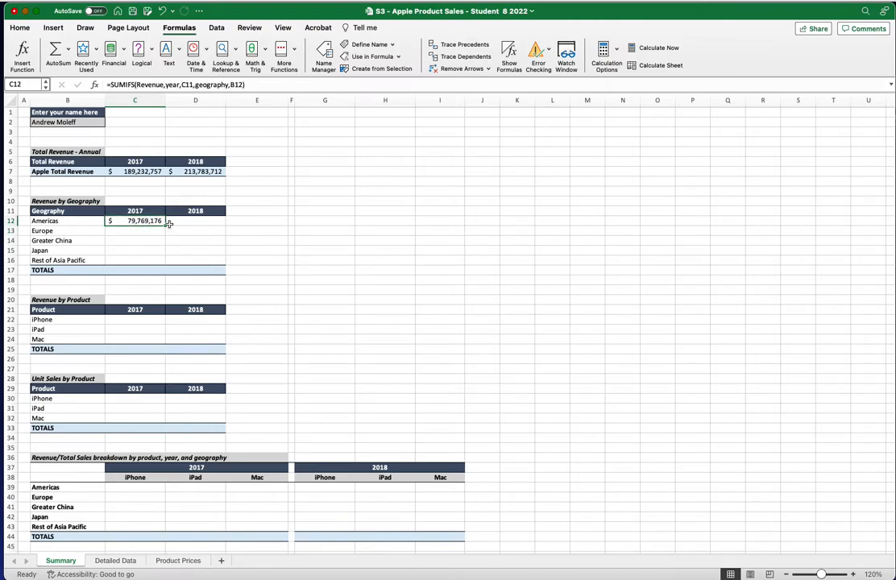
{"action": "left_click_drag", "start_coordinate": [166, 232], "coordinate": [157, 265]}
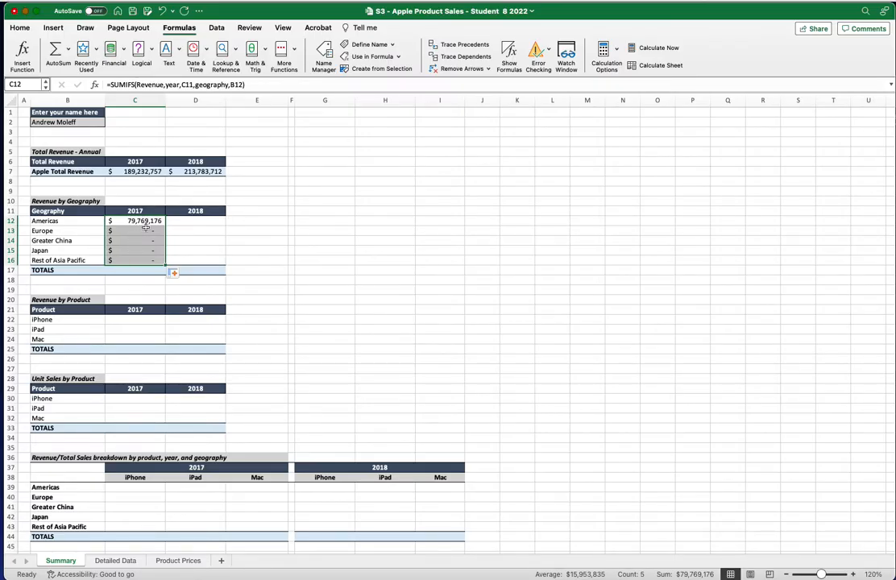
{"action": "left_click", "coordinate": [139, 221]}
Inspect the copied Europe and Japan formulas to see the year reference shifted off C11
{"action": "left_click", "coordinate": [141, 232]}
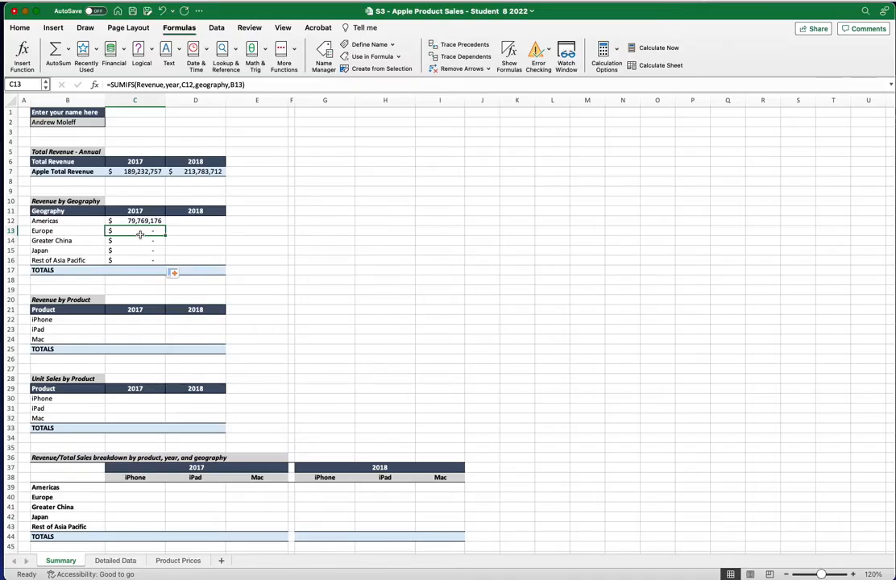
{"action": "left_click", "coordinate": [145, 253]}
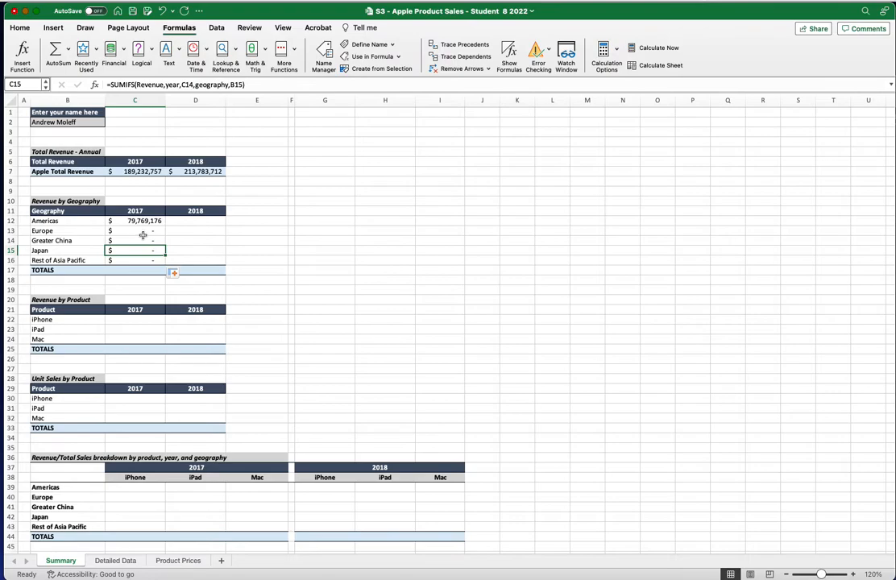
{"action": "double_click", "coordinate": [141, 234]}
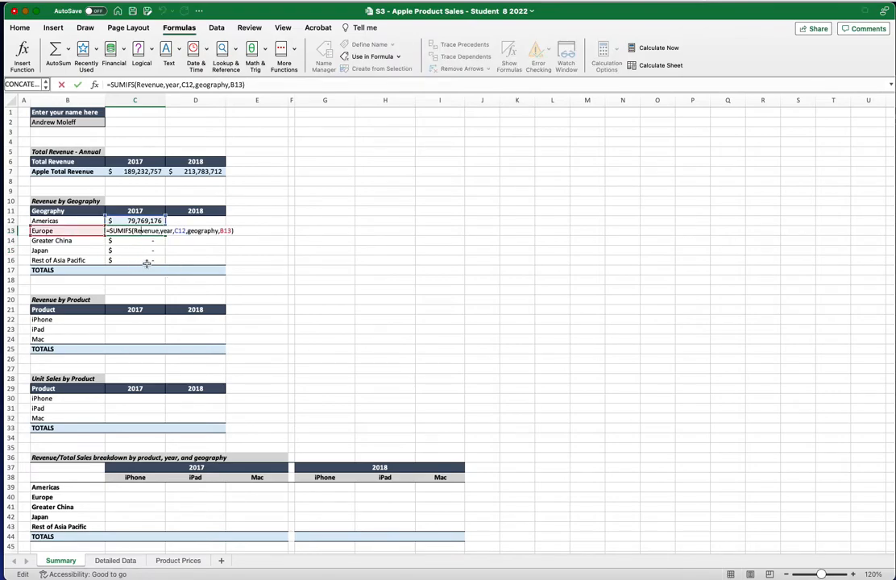
{"action": "left_click", "coordinate": [147, 211]}
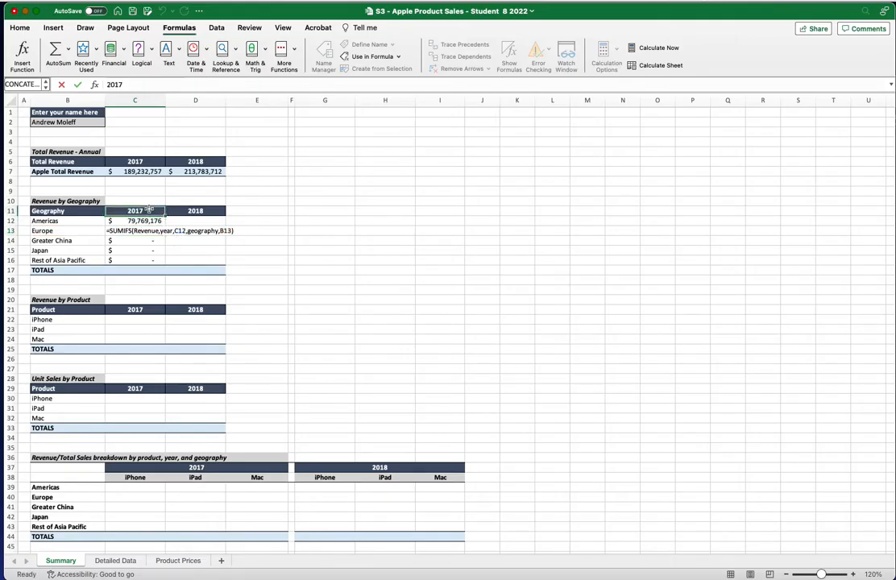
{"action": "left_click", "coordinate": [147, 220]}
{"action": "double_click", "coordinate": [144, 234]}
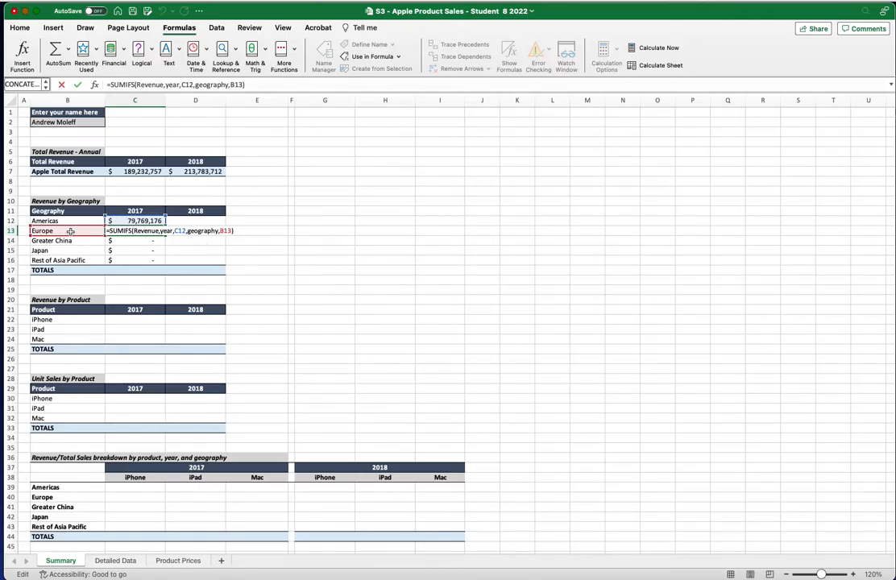
{"action": "left_click", "coordinate": [122, 250]}
{"action": "left_click", "coordinate": [141, 223]}
{"action": "left_click", "coordinate": [140, 229]}
Change C12's year criterion to the row-locked C$11 using F4 and commit the formula
{"action": "double_click", "coordinate": [140, 222]}
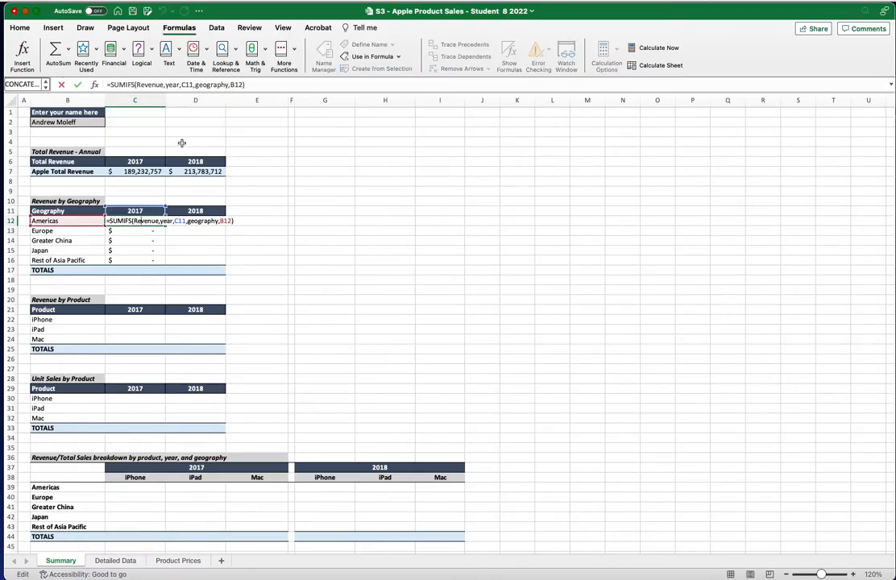
{"action": "left_click", "coordinate": [185, 84]}
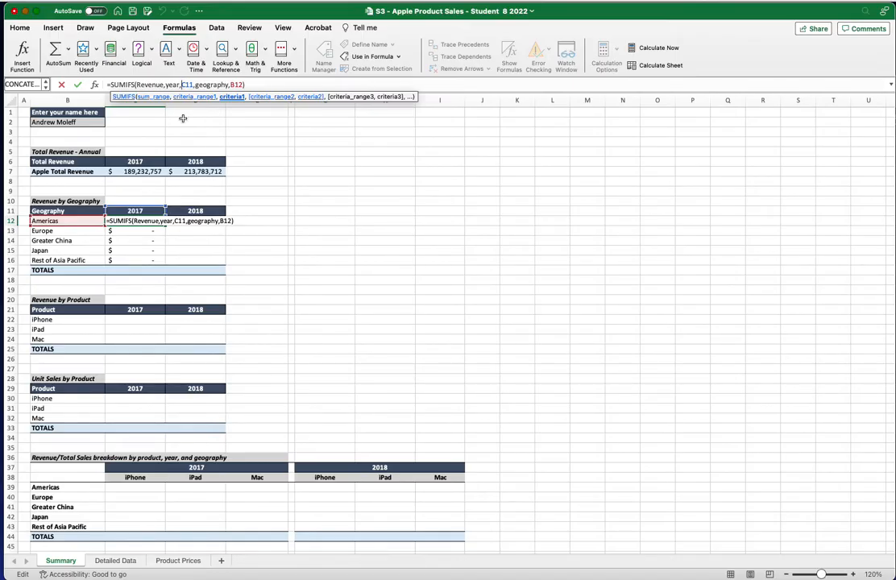
{"action": "key", "text": "F4"}
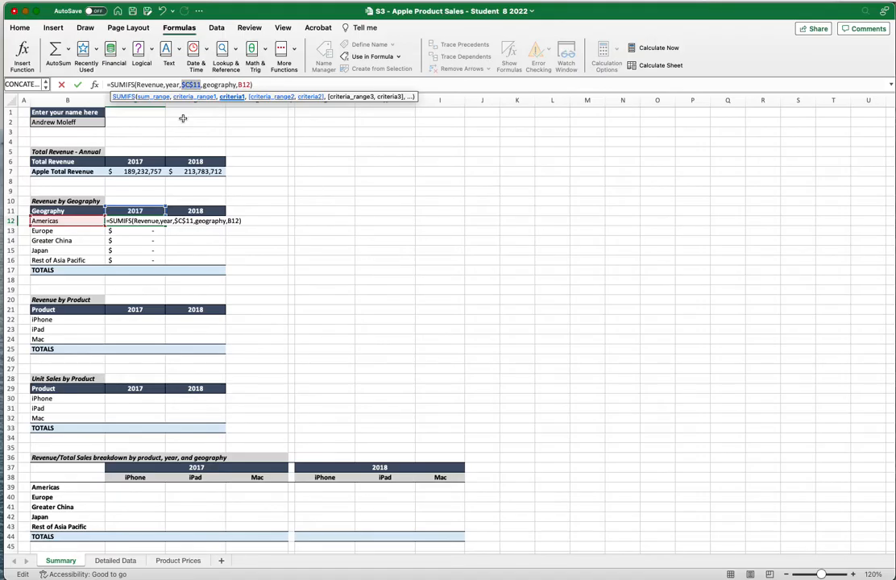
{"action": "key", "text": "F4"}
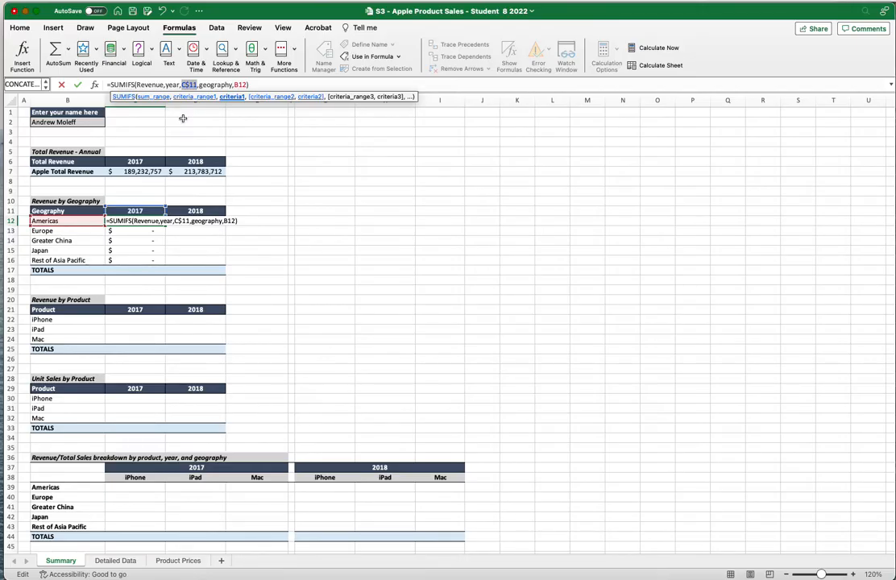
{"action": "key", "text": "Return"}
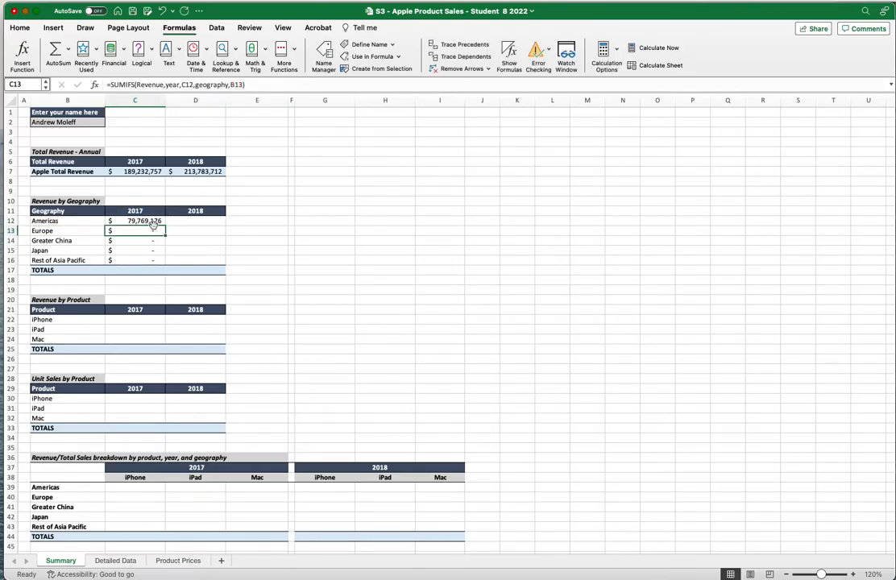
Refill the corrected C12 formula down through Rest of Asia Pacific in C16
{"action": "left_click", "coordinate": [153, 221]}
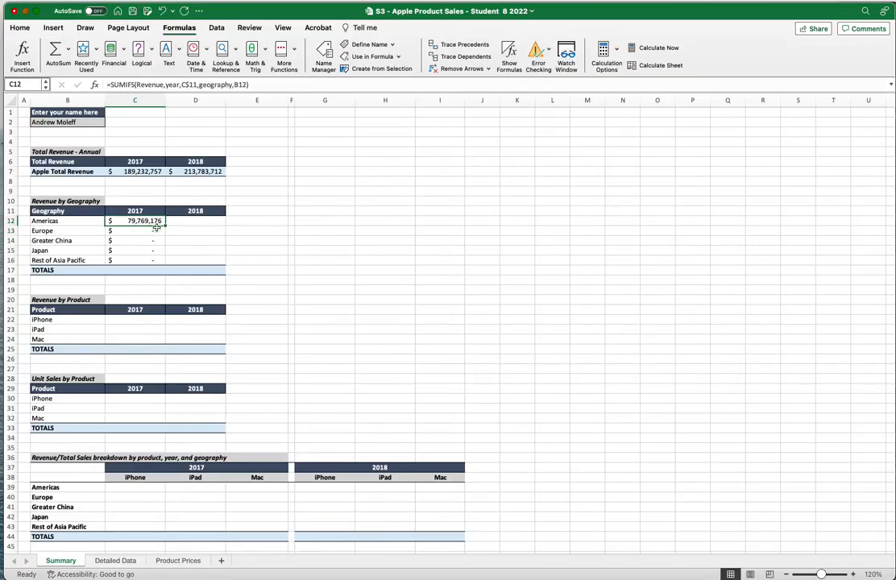
{"action": "left_click_drag", "start_coordinate": [165, 226], "coordinate": [159, 260]}
{"action": "left_click", "coordinate": [148, 289]}
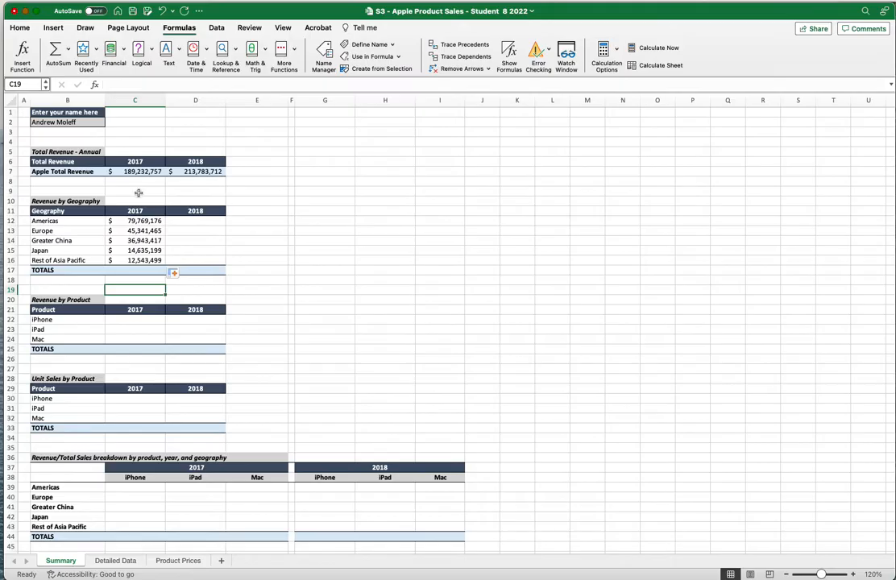
AutoSum the 2017 regional revenues C12:C16 into the TOTALS cell C17
{"action": "left_click_drag", "start_coordinate": [127, 221], "coordinate": [128, 260]}
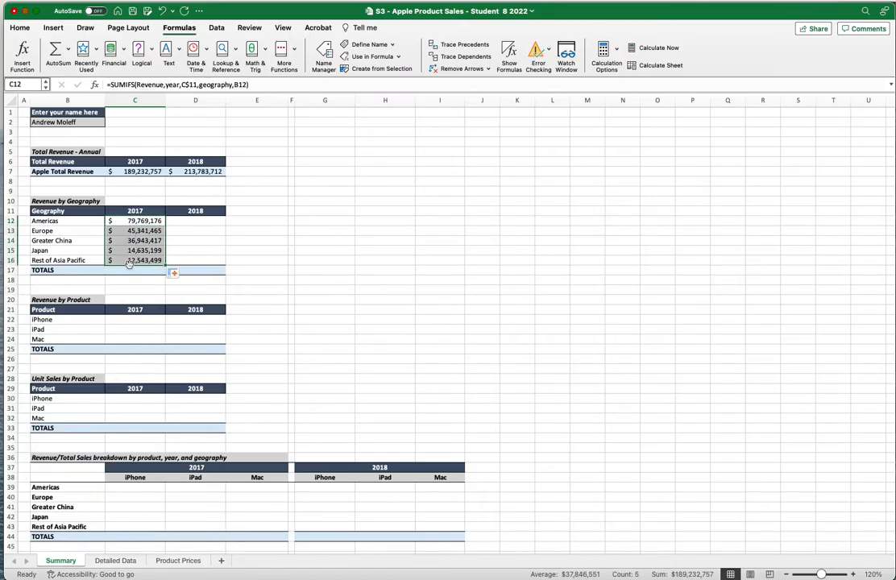
{"action": "left_click", "coordinate": [23, 28]}
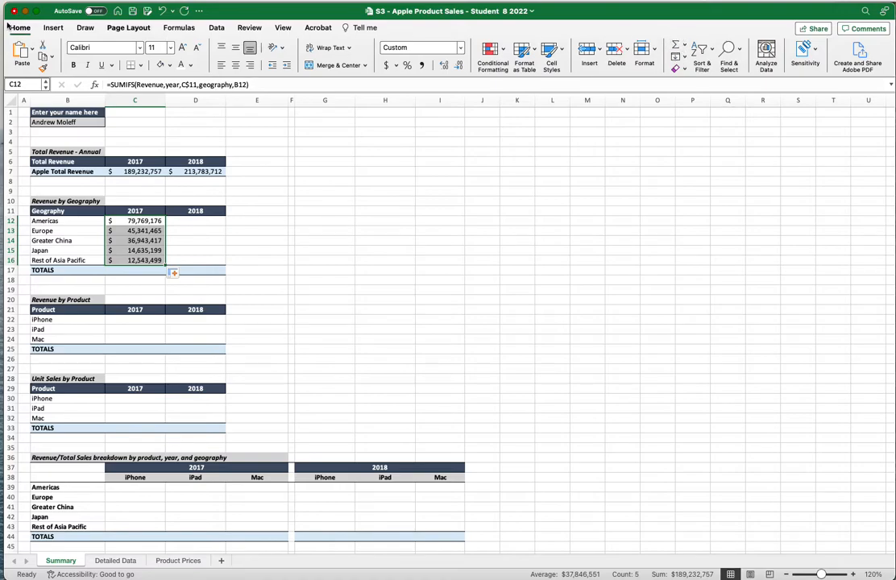
{"action": "left_click", "coordinate": [169, 28]}
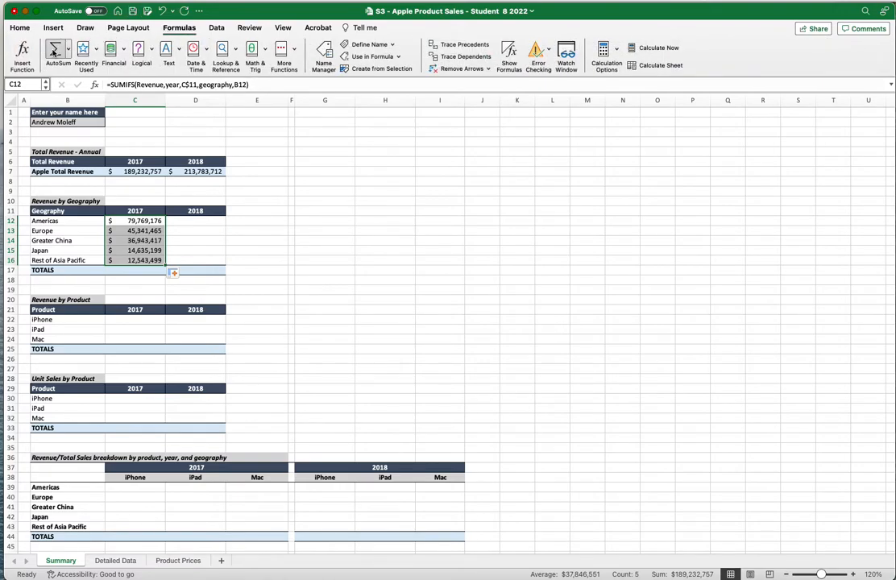
{"action": "left_click", "coordinate": [133, 270]}
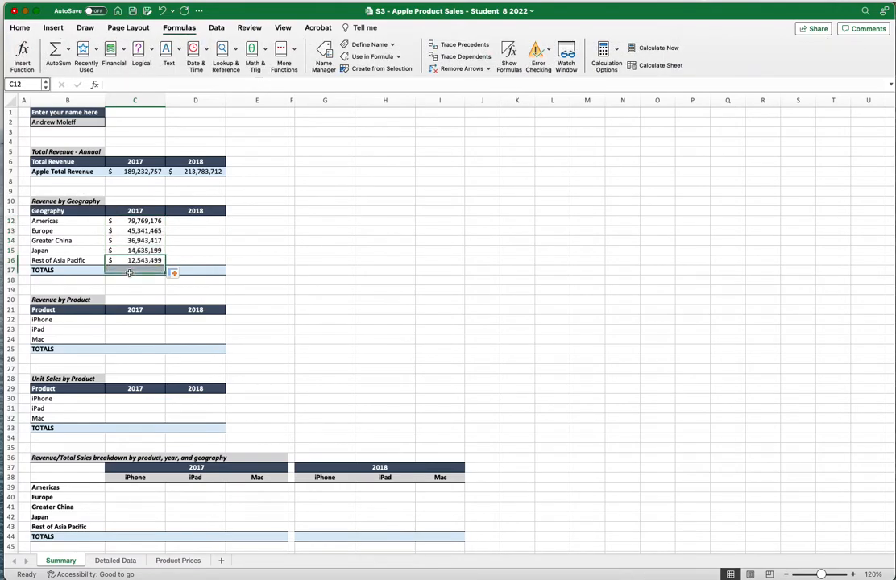
{"action": "left_click_drag", "start_coordinate": [137, 220], "coordinate": [137, 259]}
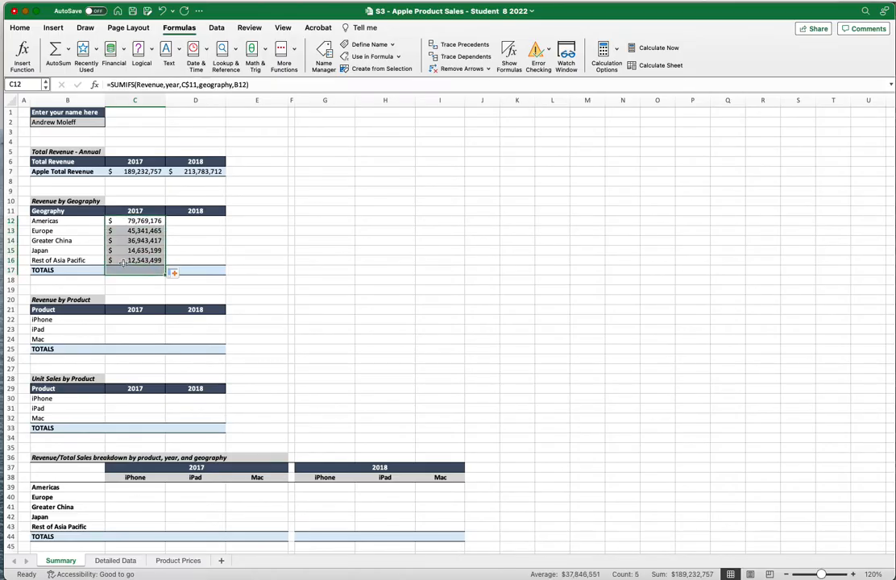
{"action": "left_click", "coordinate": [56, 50]}
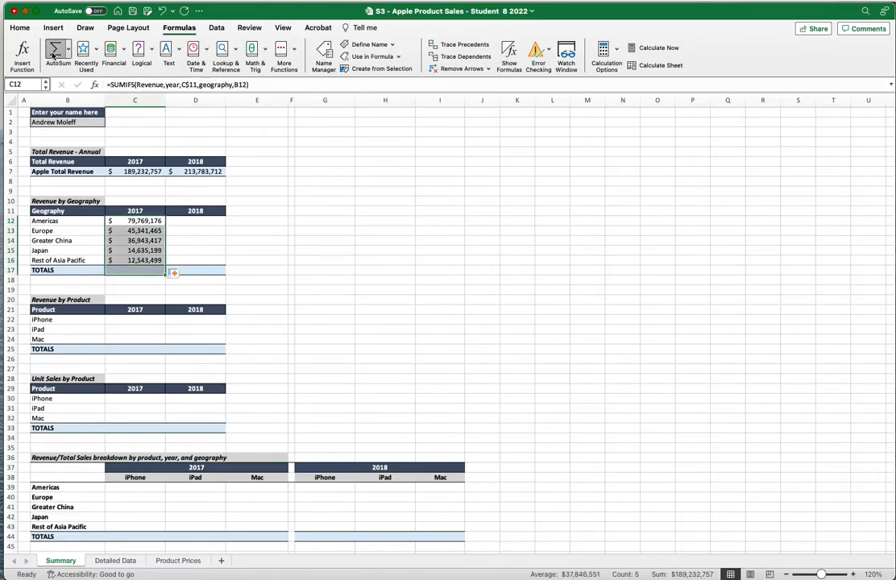
{"action": "left_click", "coordinate": [134, 278]}
Compare C17's SUM formula with C7's SUMIF, both $189,232,757, and the Americas SUMIFS
{"action": "left_click", "coordinate": [135, 271]}
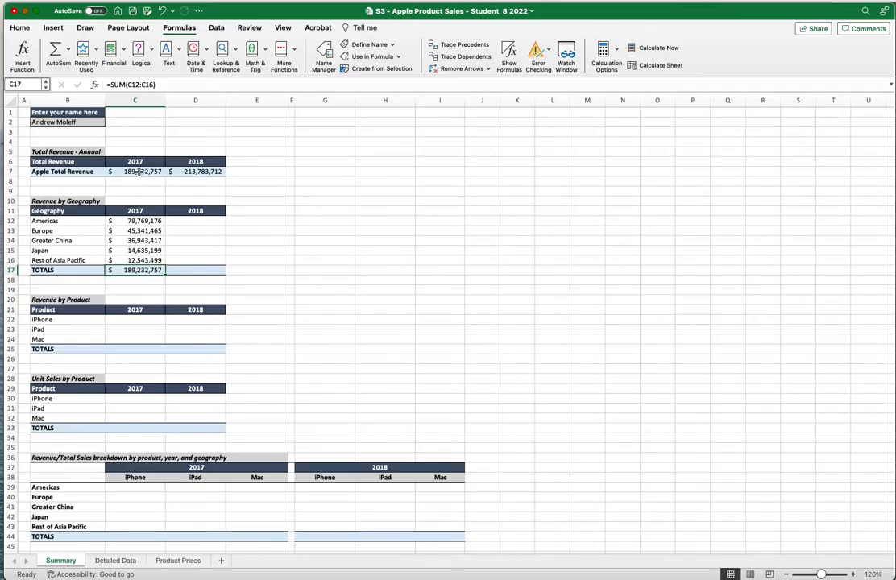
{"action": "left_click", "coordinate": [129, 171]}
{"action": "left_click", "coordinate": [132, 270]}
{"action": "left_click", "coordinate": [140, 170]}
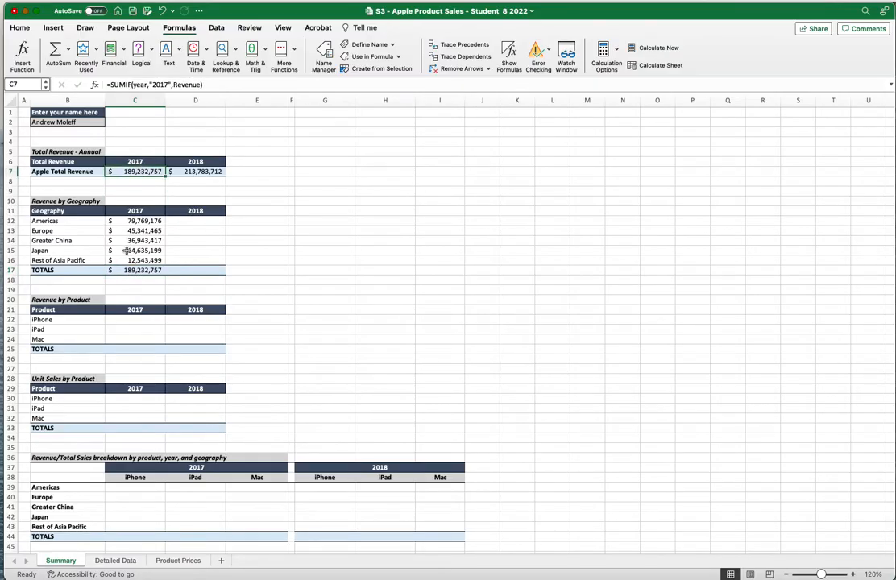
{"action": "left_click", "coordinate": [135, 222]}
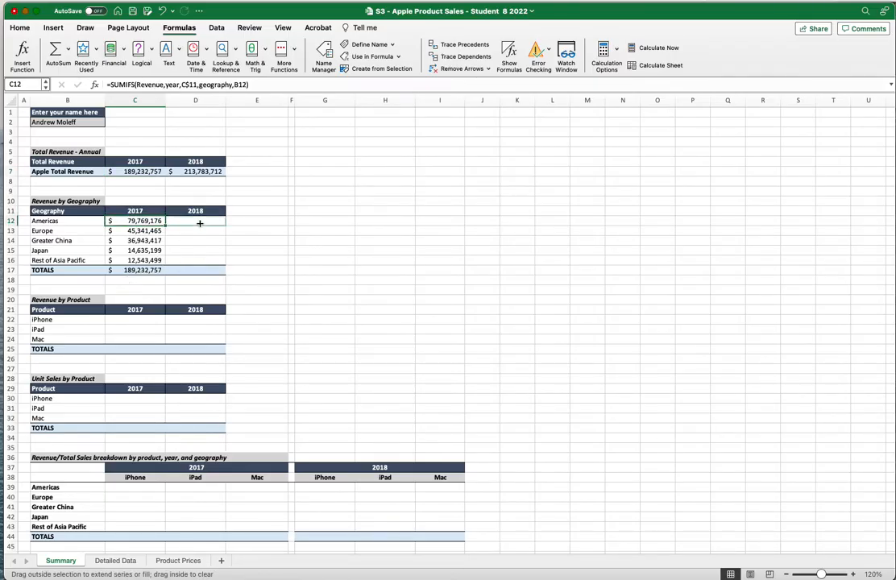
Copy the Americas formula from C12 into D12 and open it for editing
{"action": "left_click_drag", "start_coordinate": [165, 225], "coordinate": [217, 223]}
{"action": "left_click", "coordinate": [184, 258]}
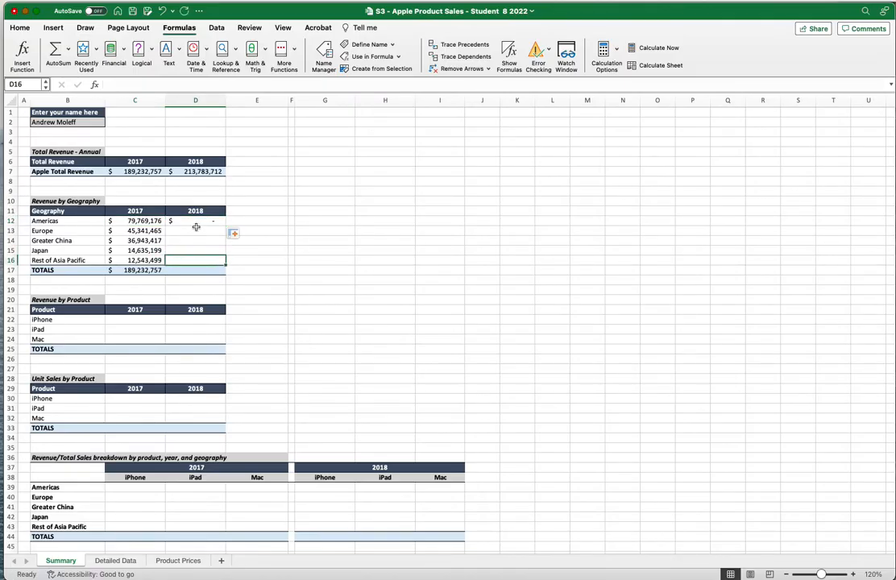
{"action": "left_click", "coordinate": [202, 220]}
{"action": "double_click", "coordinate": [203, 220]}
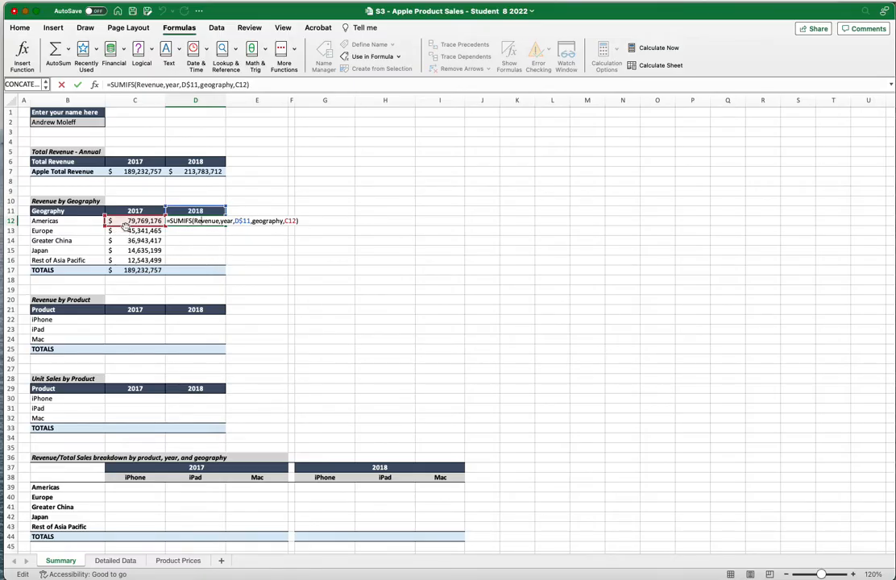
Point D12's geography criterion at B12, showing how that reference shifts between cells
{"action": "left_click", "coordinate": [85, 221]}
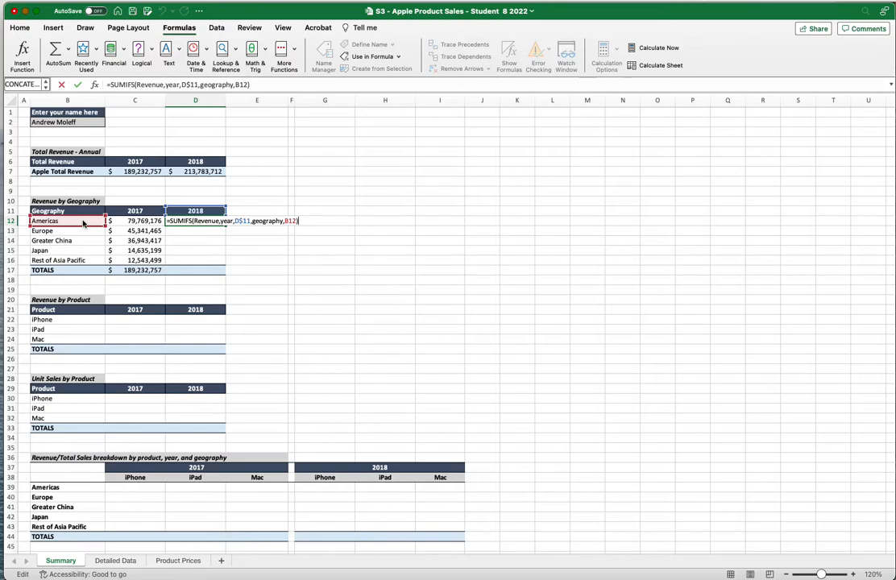
{"action": "left_click", "coordinate": [137, 220]}
{"action": "left_click", "coordinate": [139, 230]}
{"action": "left_click", "coordinate": [140, 238]}
{"action": "left_click_drag", "start_coordinate": [141, 238], "coordinate": [83, 224]}
Lock the geography reference's column to $B12 using F4
{"action": "left_click", "coordinate": [236, 84]}
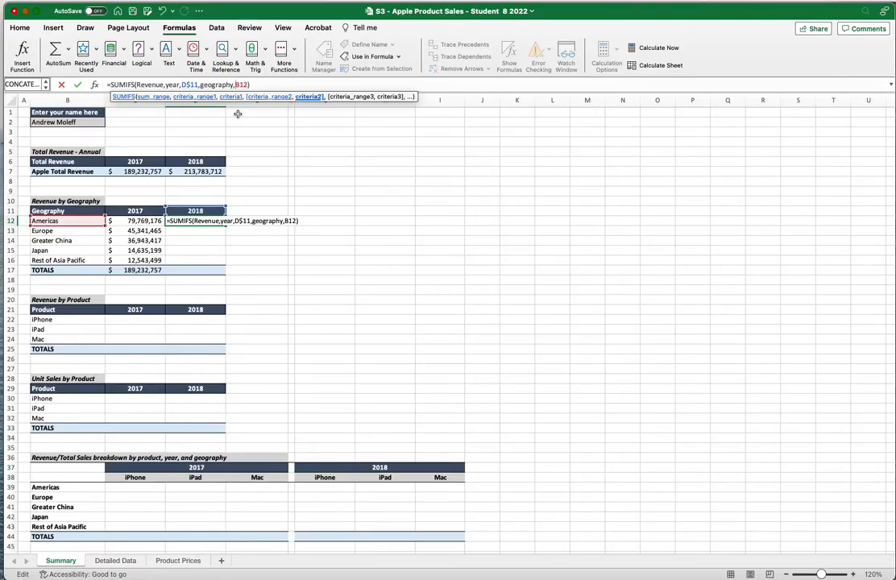
{"action": "key", "text": "F4"}
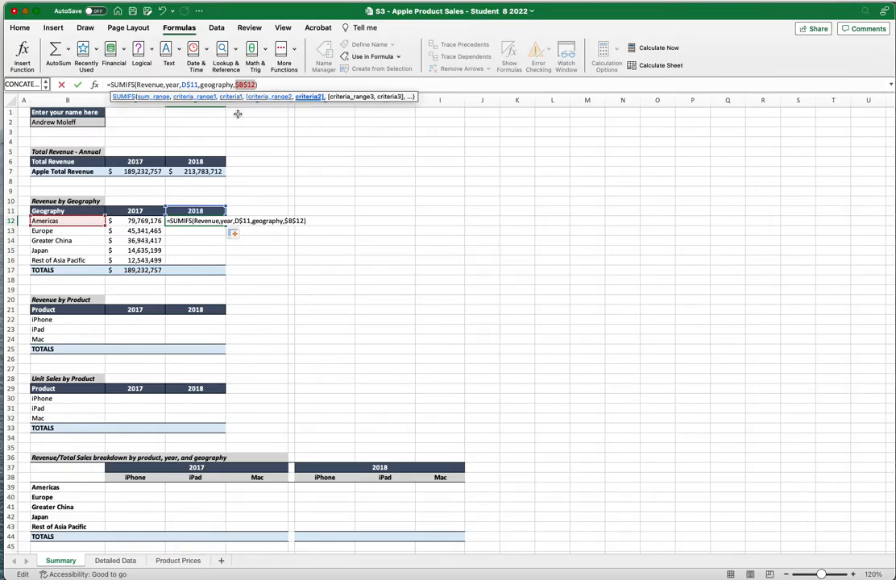
{"action": "key", "text": "F4"}
{"action": "left_click", "coordinate": [282, 85]}
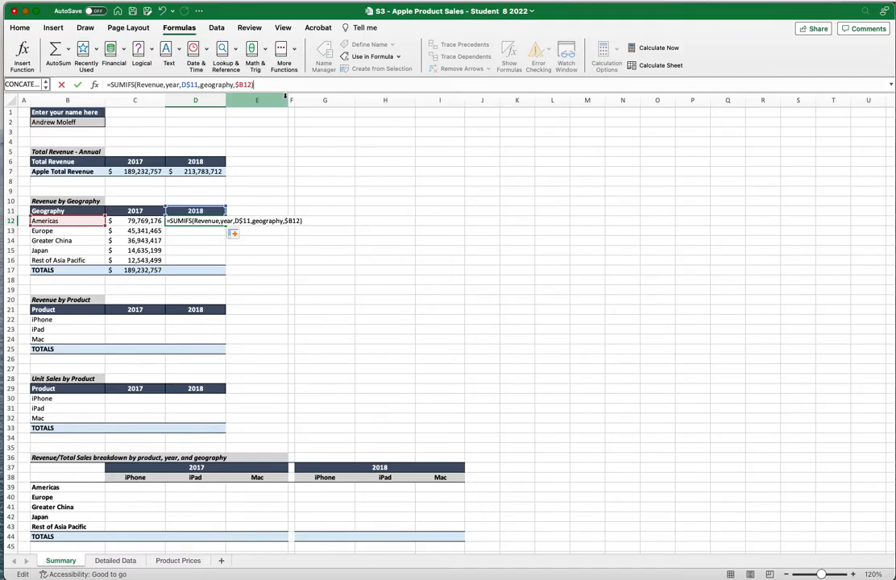
Commit D12, fill it down to D16, and AutoSum the 2018 regions to $213,783,712 in D17
{"action": "key", "text": "Return"}
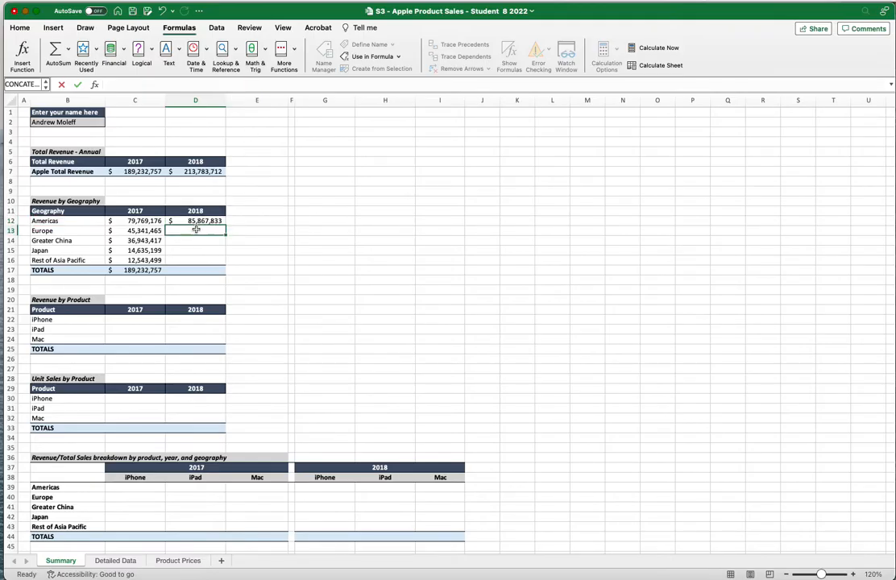
{"action": "left_click", "coordinate": [214, 220]}
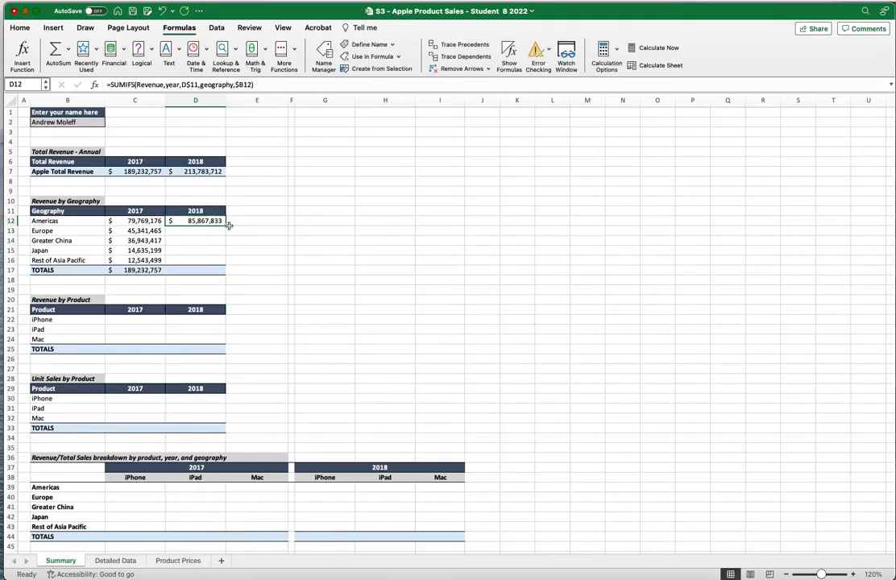
{"action": "left_click_drag", "start_coordinate": [227, 224], "coordinate": [226, 264]}
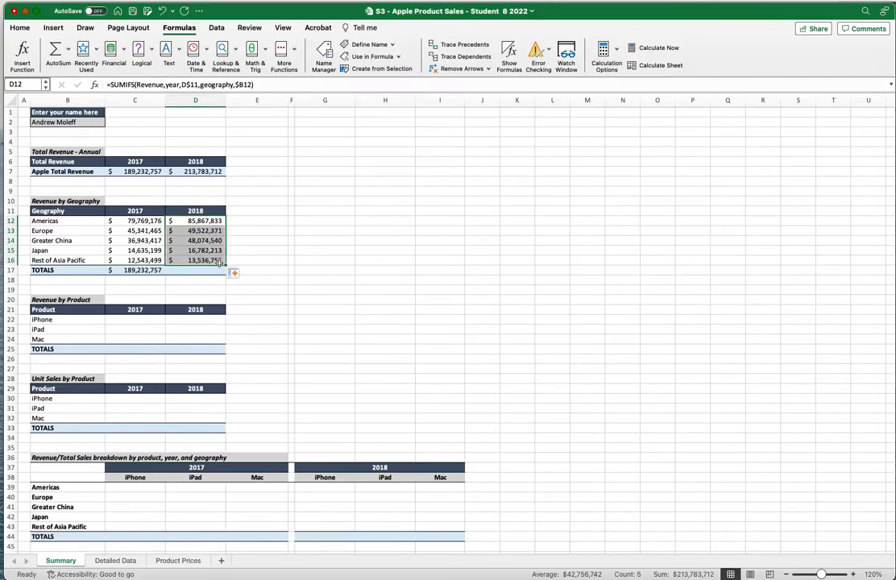
{"action": "left_click_drag", "start_coordinate": [216, 220], "coordinate": [208, 268]}
{"action": "left_click", "coordinate": [55, 50]}
{"action": "left_click", "coordinate": [249, 281]}
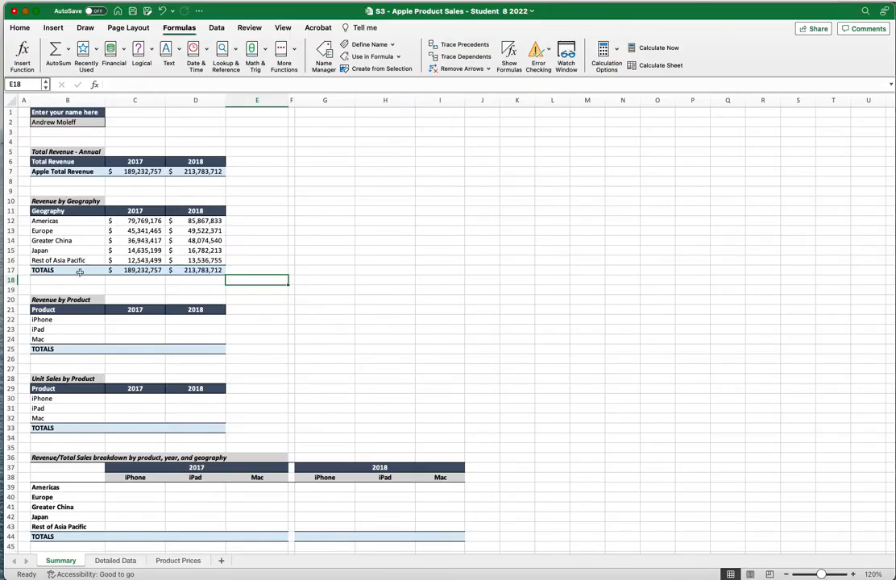
Start a SUMIFS in C22 with Revenue as sum range and year as first criteria range
{"action": "left_click", "coordinate": [125, 321]}
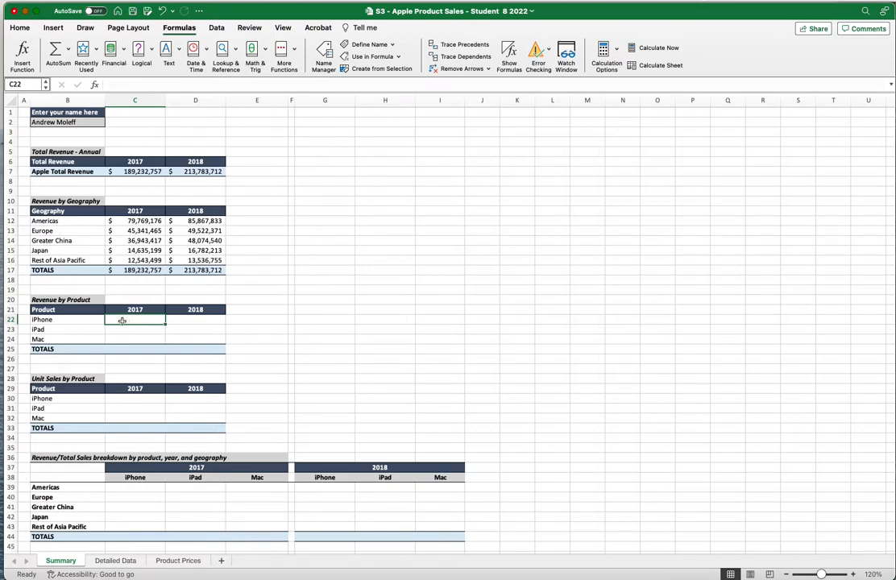
{"action": "type", "text": "=sum"}
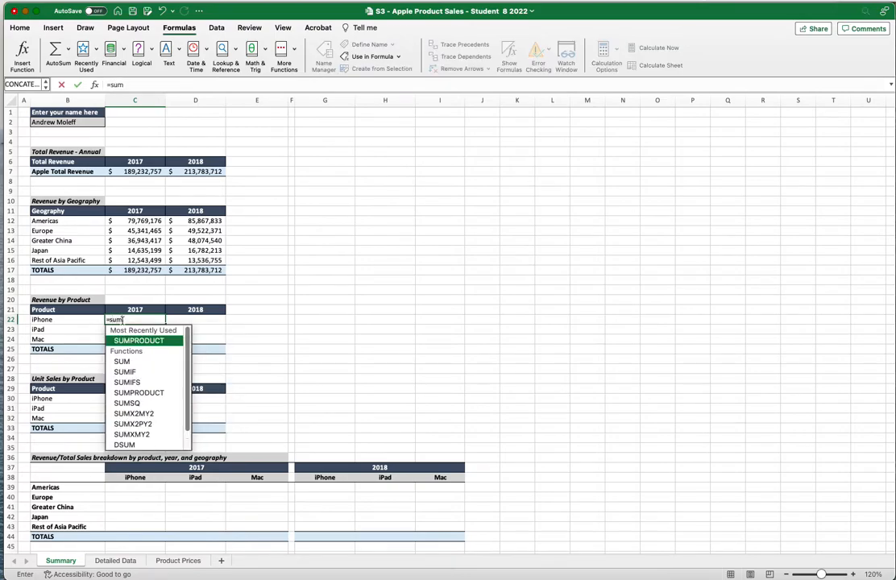
{"action": "type", "text": "ifs"}
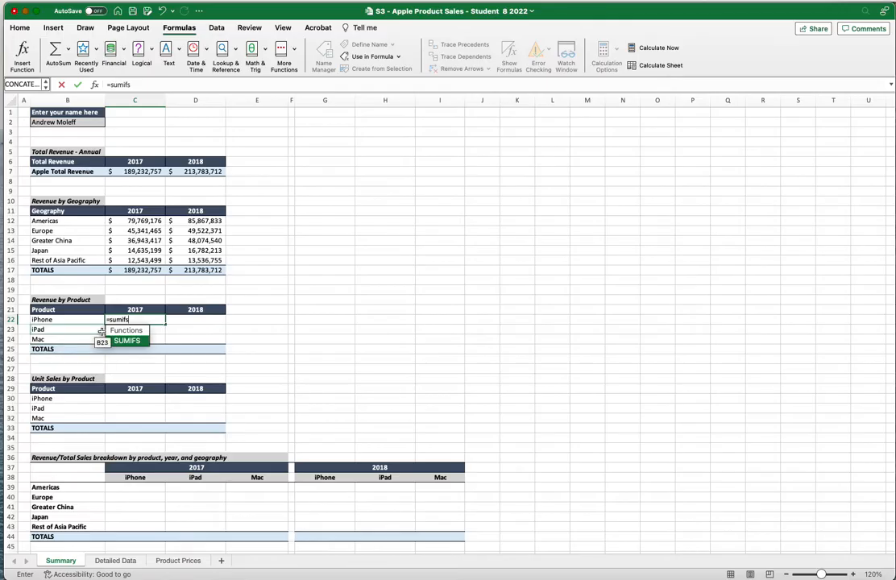
{"action": "double_click", "coordinate": [129, 341]}
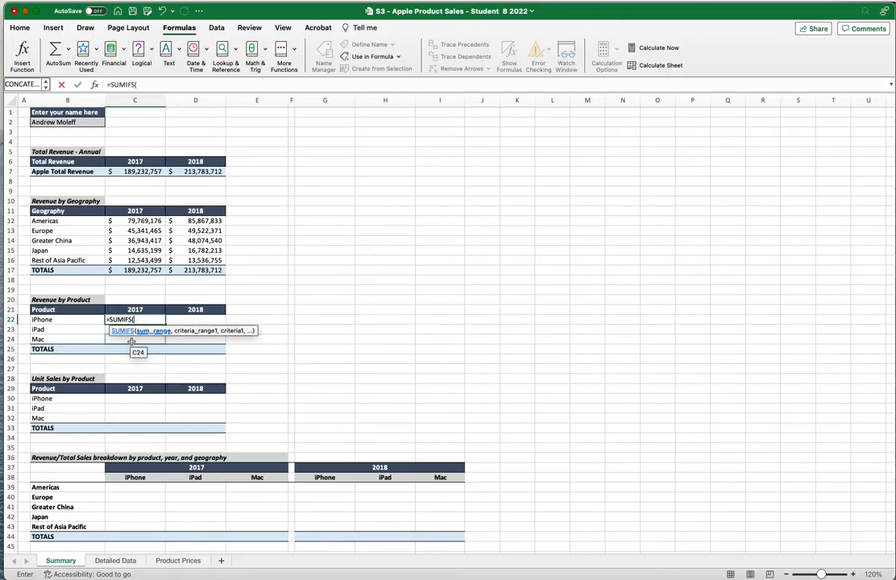
{"action": "type", "text": "re"}
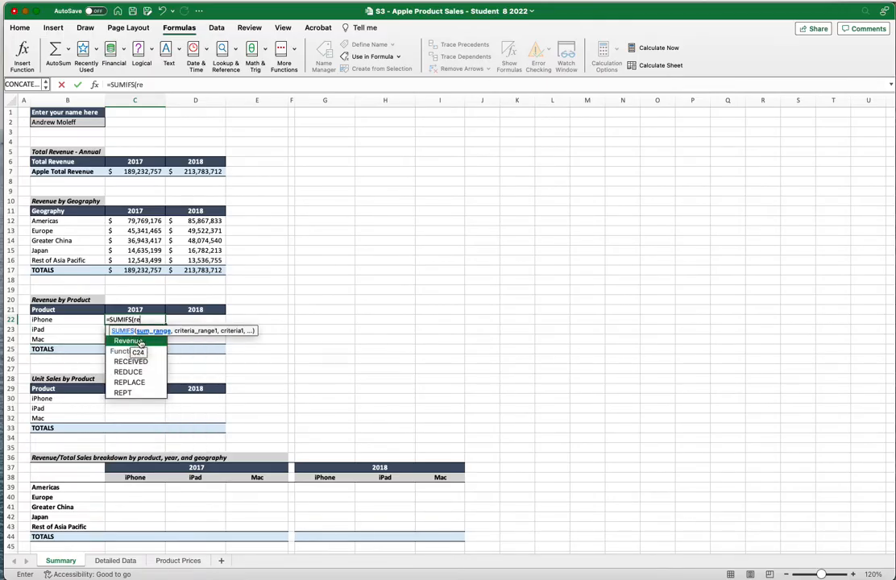
{"action": "double_click", "coordinate": [140, 342]}
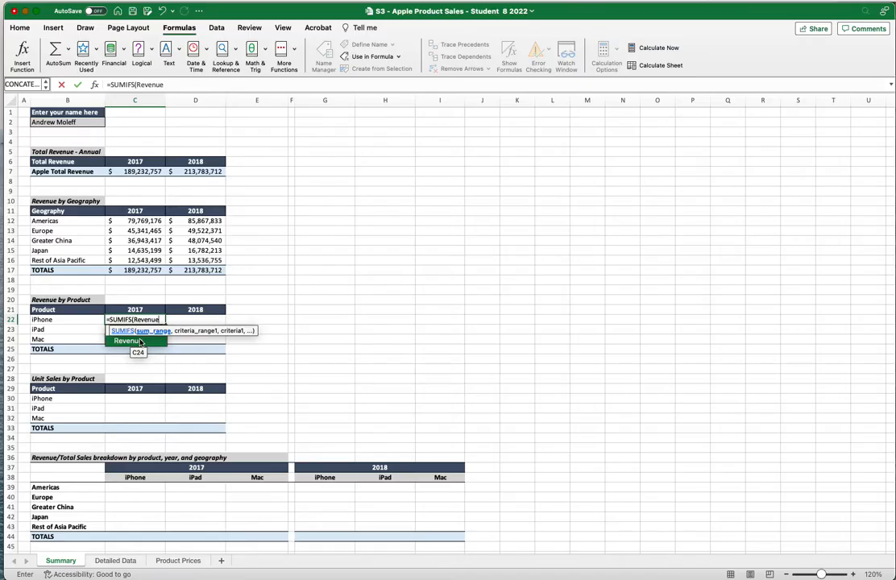
{"action": "type", "text": ","}
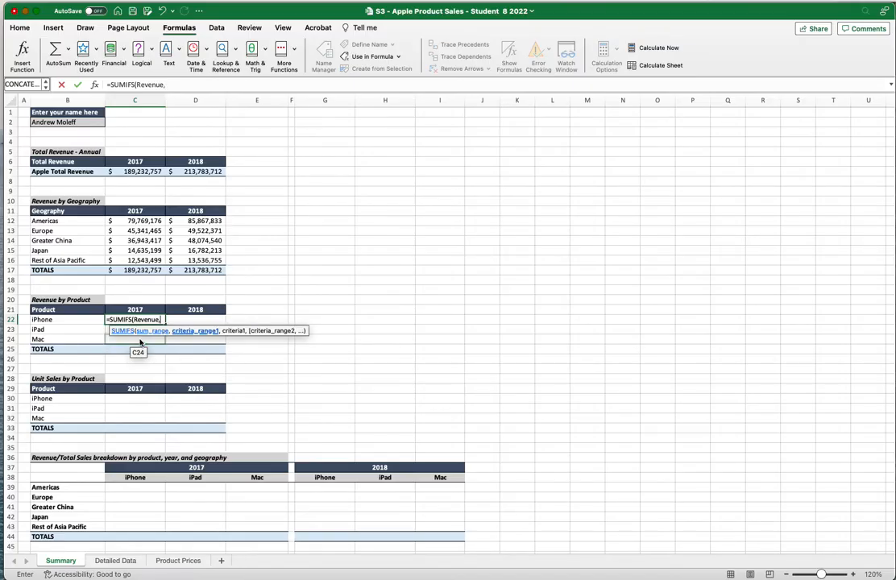
{"action": "type", "text": "year"}
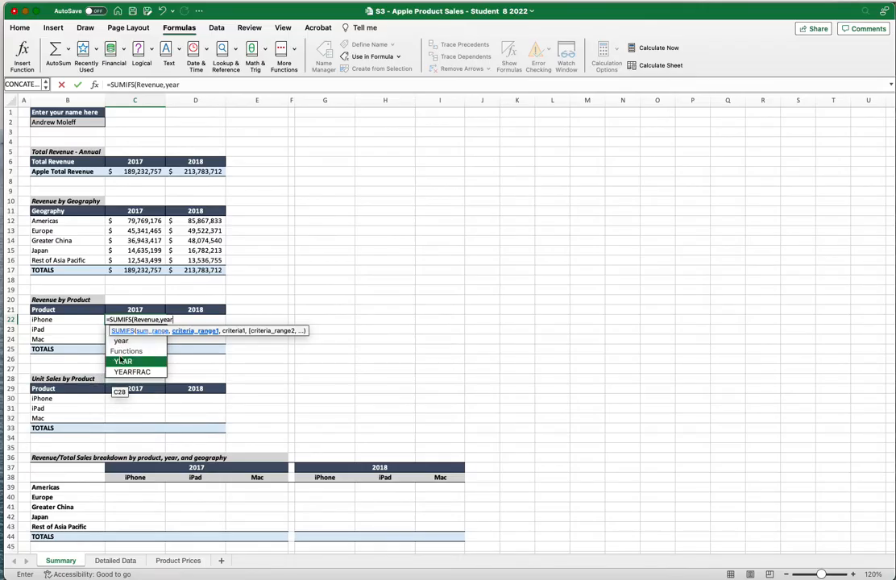
{"action": "left_click", "coordinate": [127, 341]}
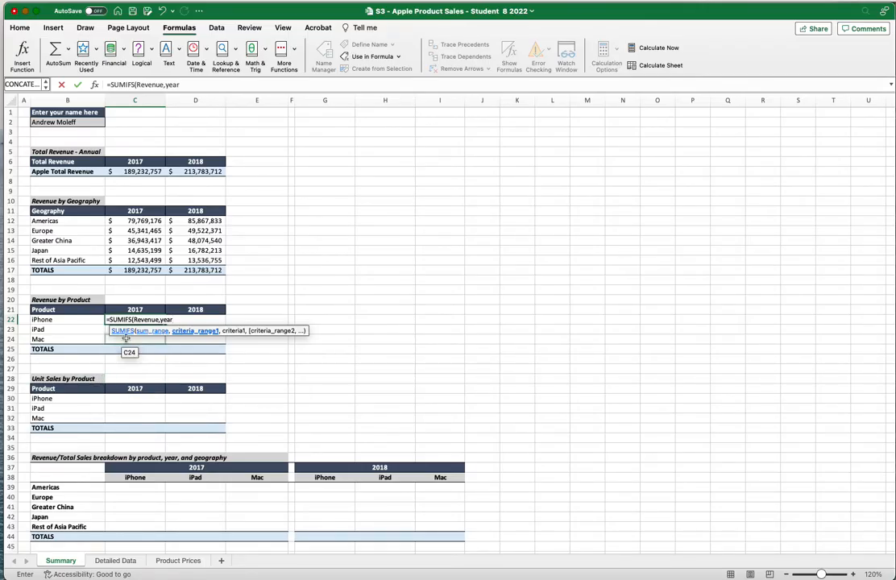
Add criteria C$21 and product $B22 via F4, giving iPhone 2017 revenue
{"action": "type", "text": ","}
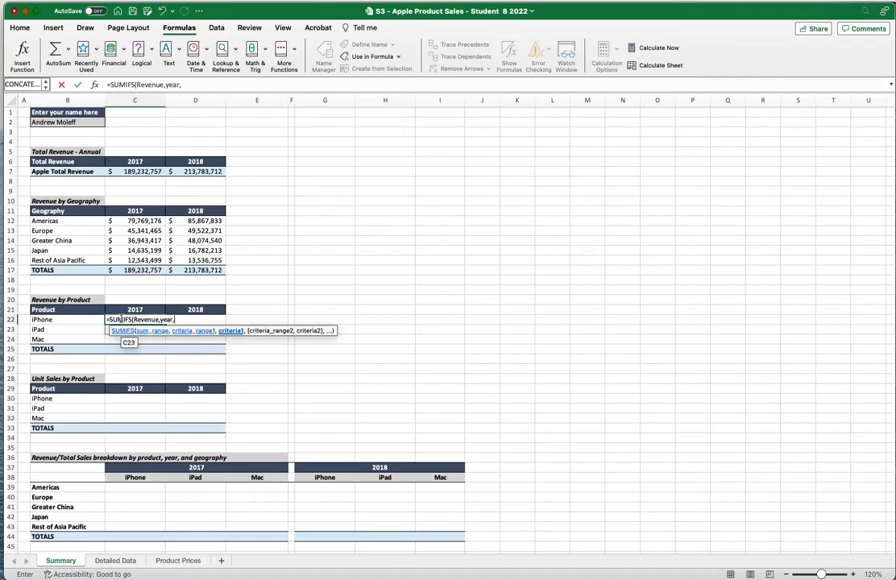
{"action": "left_click", "coordinate": [135, 309]}
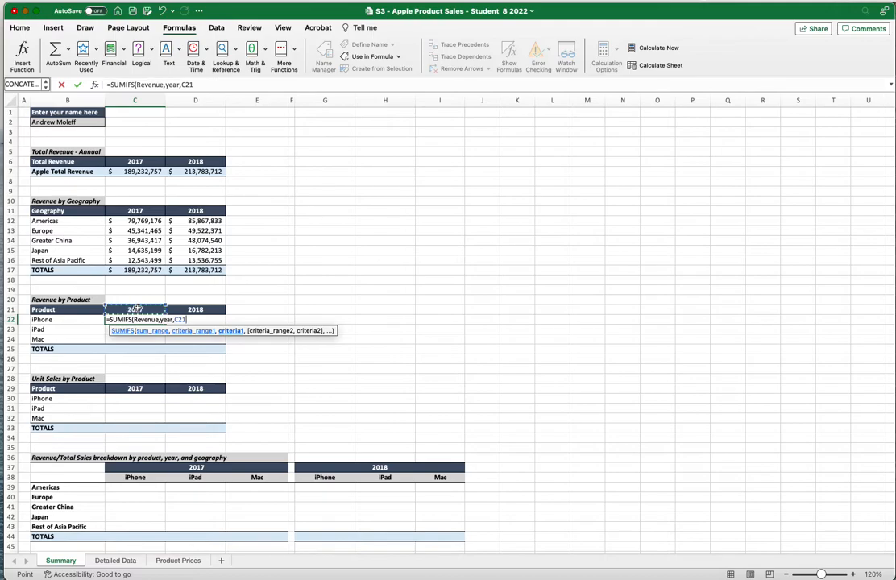
{"action": "key", "text": "F4"}
{"action": "key", "text": "F4"}
{"action": "type", "text": ","}
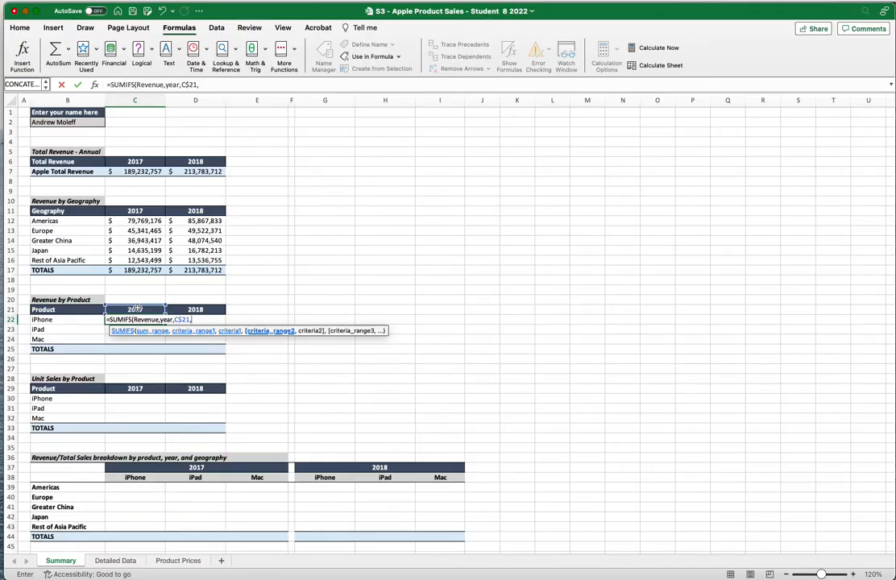
{"action": "type", "text": "pro"}
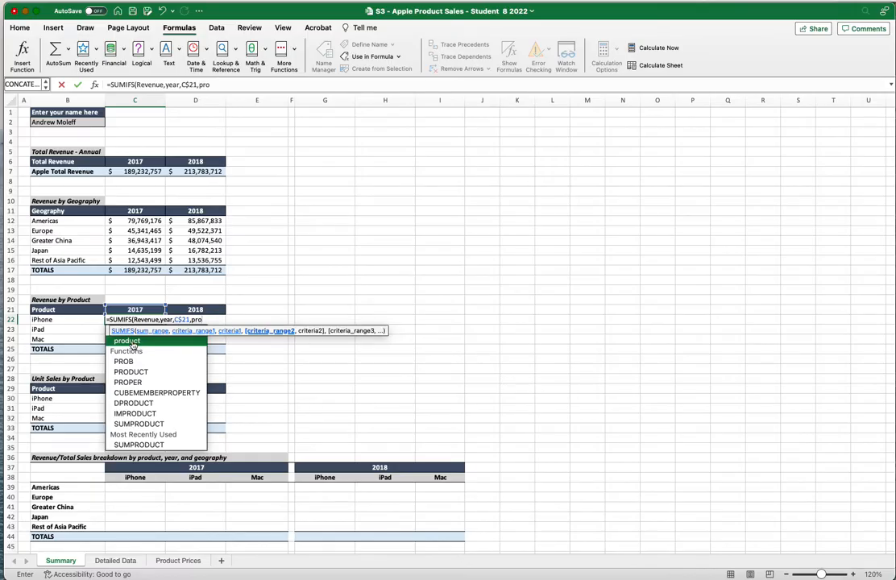
{"action": "type", "text": "duct"}
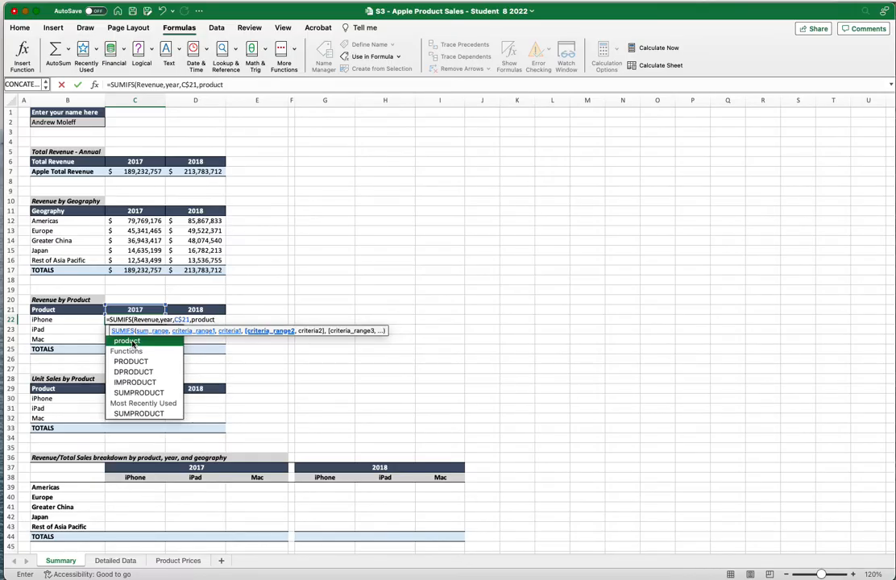
{"action": "type", "text": ","}
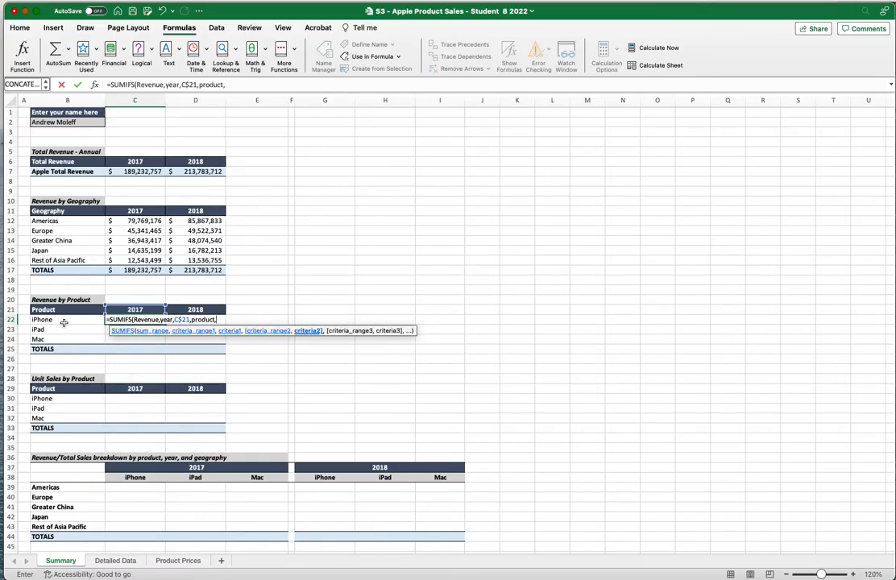
{"action": "left_click", "coordinate": [64, 322]}
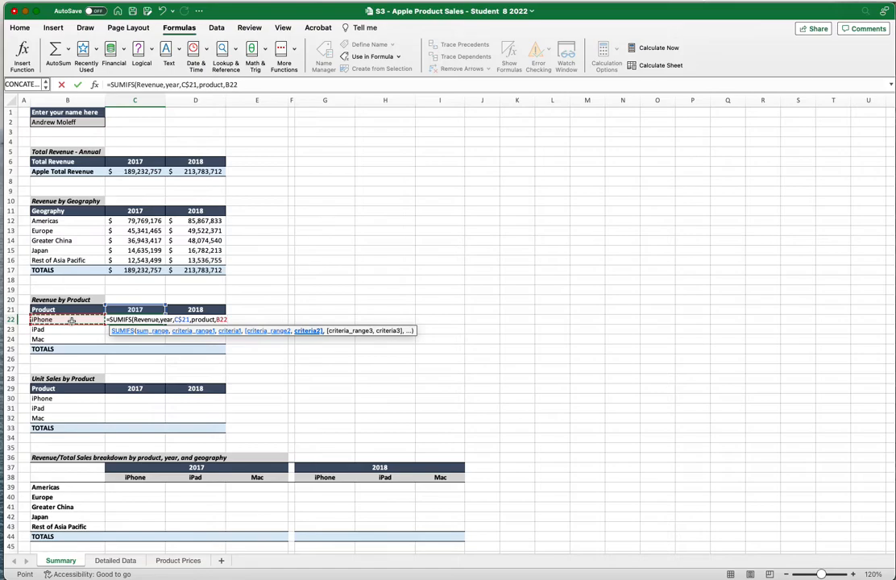
{"action": "key", "text": "F4"}
{"action": "key", "text": "F4"}
{"action": "key", "text": "F4"}
{"action": "type", "text": ")"}
{"action": "key", "text": "Return"}
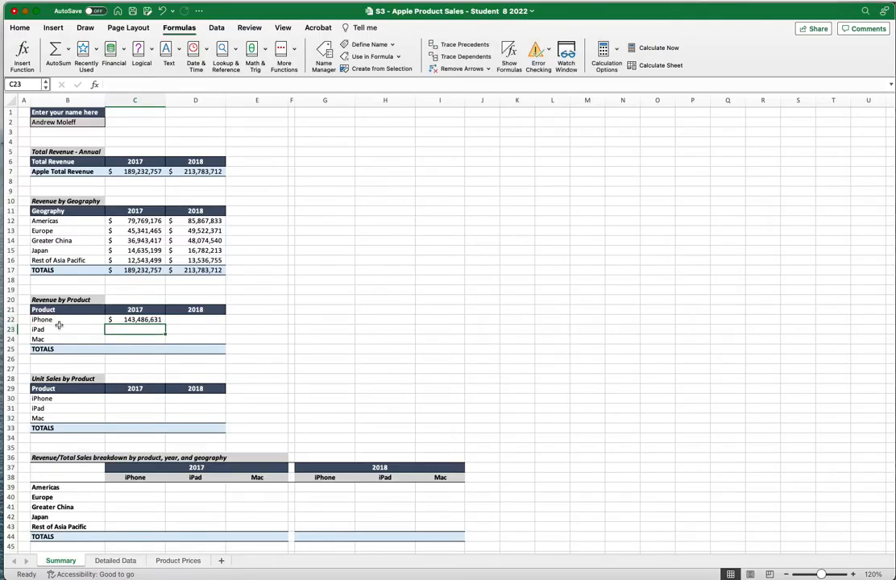
Fill the iPhone formula down to iPad and Mac and across into the 2018 column
{"action": "left_click", "coordinate": [139, 320]}
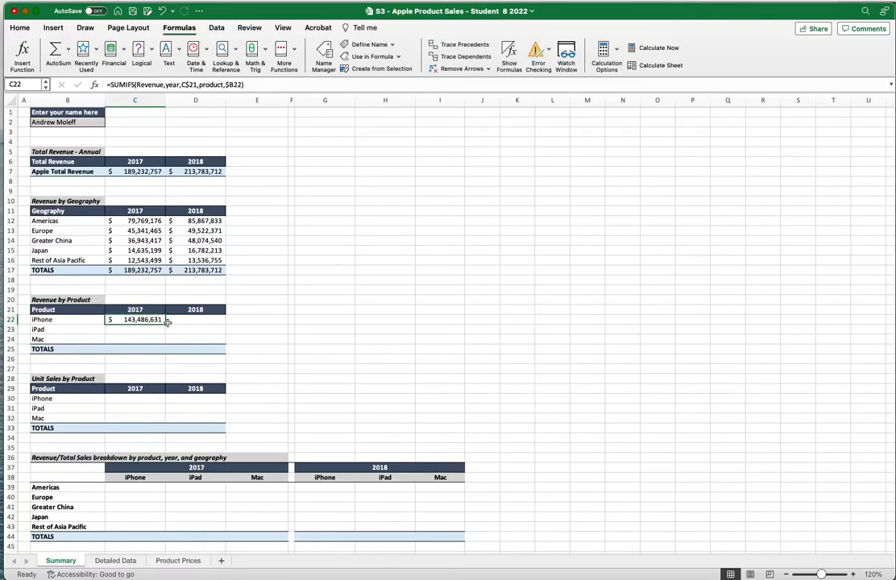
{"action": "left_click_drag", "start_coordinate": [163, 323], "coordinate": [163, 339]}
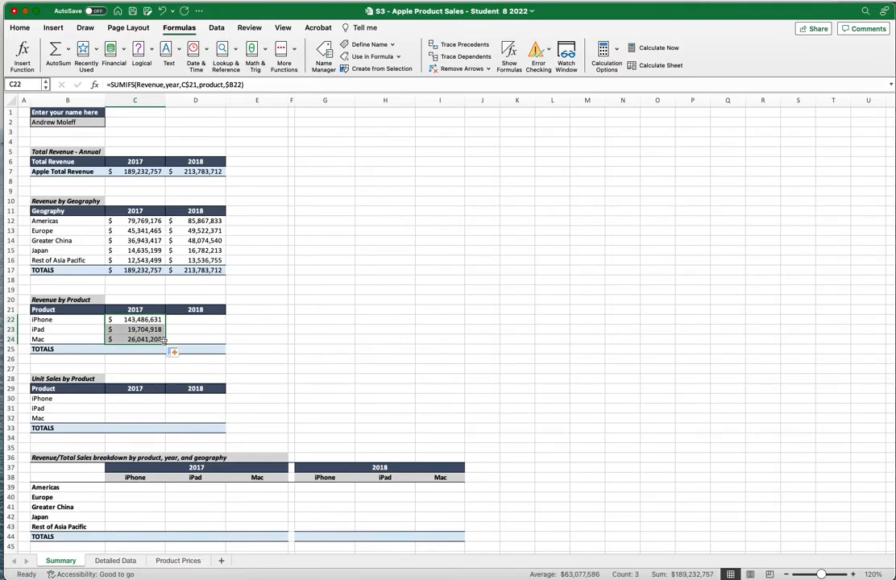
{"action": "left_click_drag", "start_coordinate": [165, 346], "coordinate": [201, 345]}
{"action": "left_click", "coordinate": [251, 344]}
AutoSum the 2017 product revenues into C25 ($189,232,757) and check it against the other totals
{"action": "left_click_drag", "start_coordinate": [135, 319], "coordinate": [135, 339]}
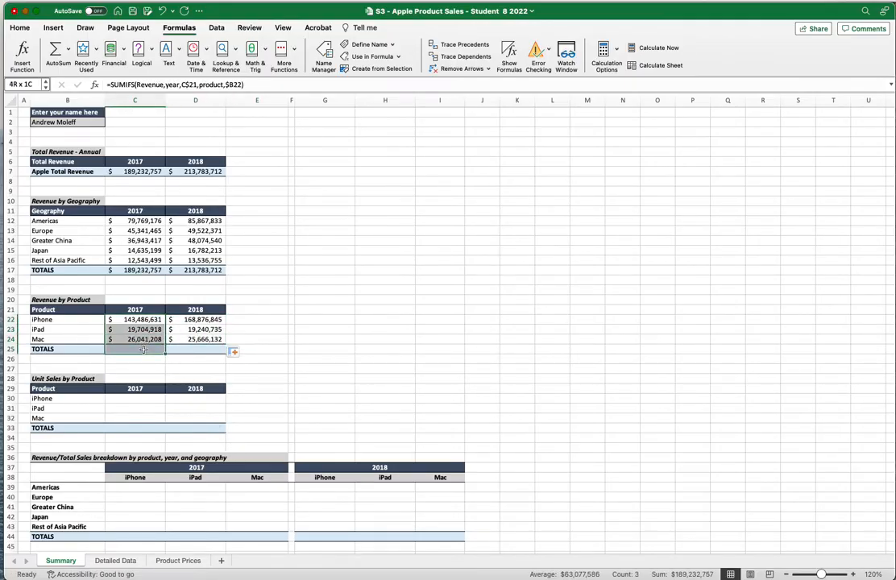
{"action": "left_click", "coordinate": [57, 50]}
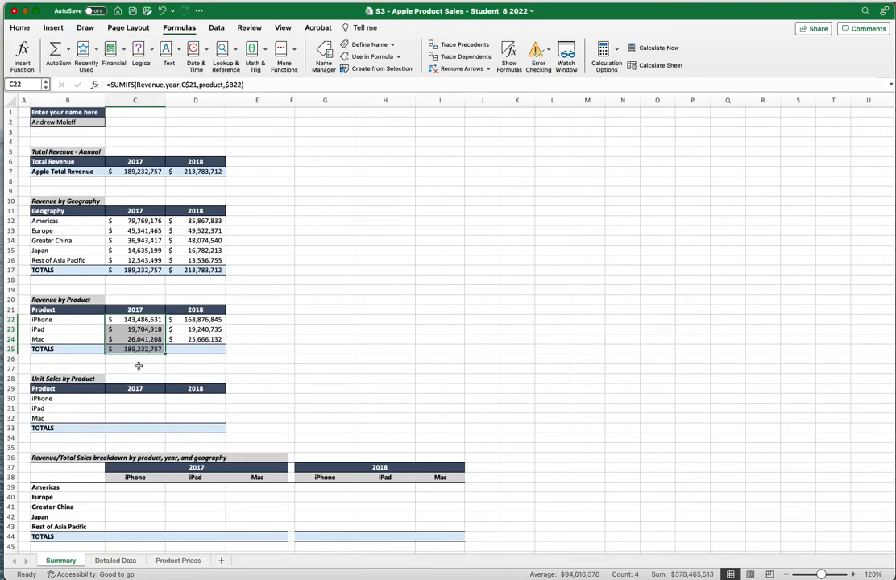
{"action": "left_click", "coordinate": [129, 172]}
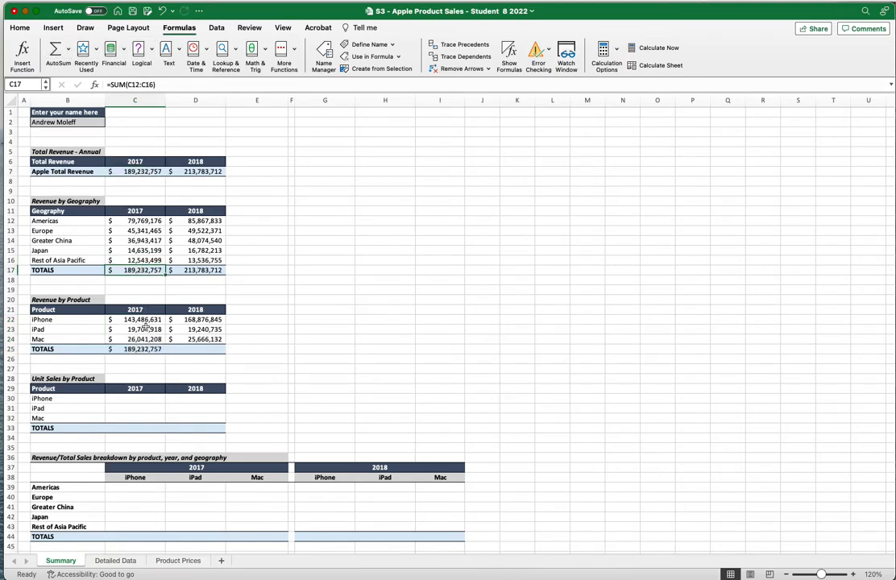
{"action": "left_click", "coordinate": [146, 349]}
{"action": "left_click", "coordinate": [139, 310]}
{"action": "left_click", "coordinate": [133, 349]}
{"action": "left_click", "coordinate": [138, 311]}
{"action": "left_click", "coordinate": [133, 321]}
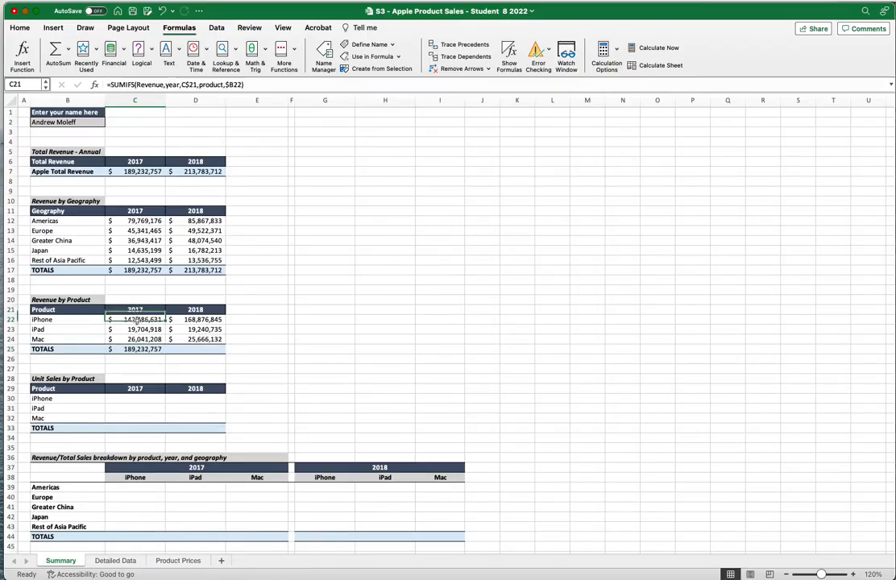
{"action": "left_click", "coordinate": [133, 330]}
{"action": "left_click", "coordinate": [135, 340]}
{"action": "left_click", "coordinate": [135, 348]}
AutoSum the 2018 product revenues into D25, totalling $213,783,712
{"action": "left_click_drag", "start_coordinate": [195, 320], "coordinate": [198, 339]}
{"action": "left_click", "coordinate": [55, 53]}
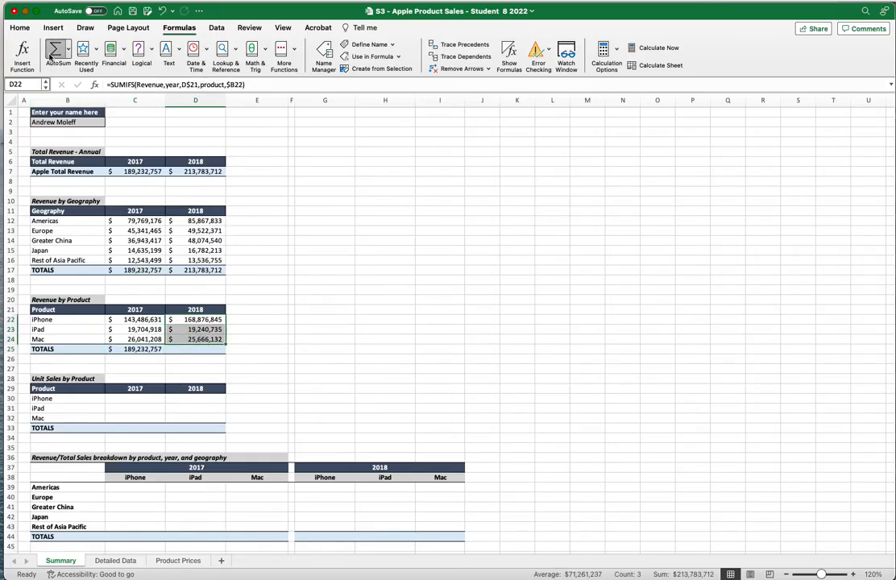
{"action": "left_click", "coordinate": [286, 345]}
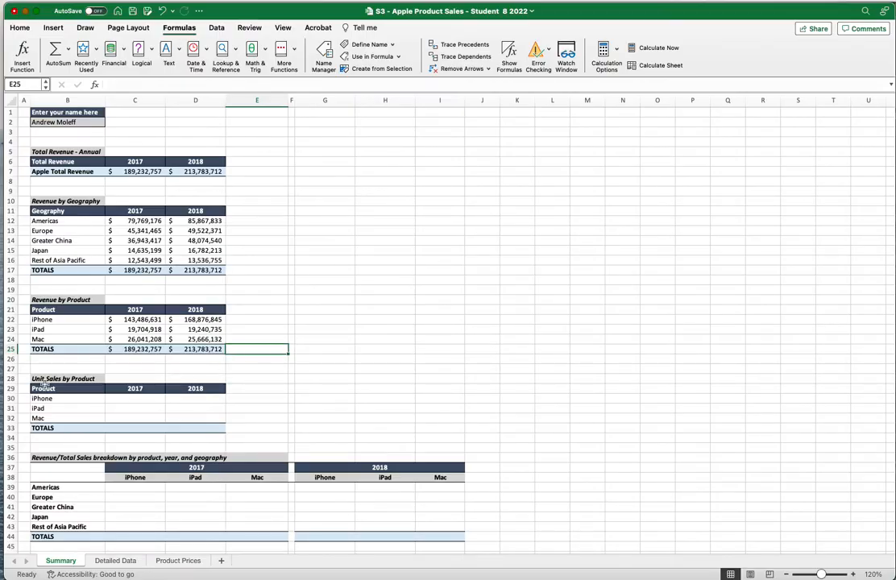
{"action": "left_click_drag", "start_coordinate": [136, 400], "coordinate": [186, 414]}
Start a SUMIFS in C30 that sums Unit_Sales, with the year named range as first criteria range
{"action": "left_click", "coordinate": [147, 398]}
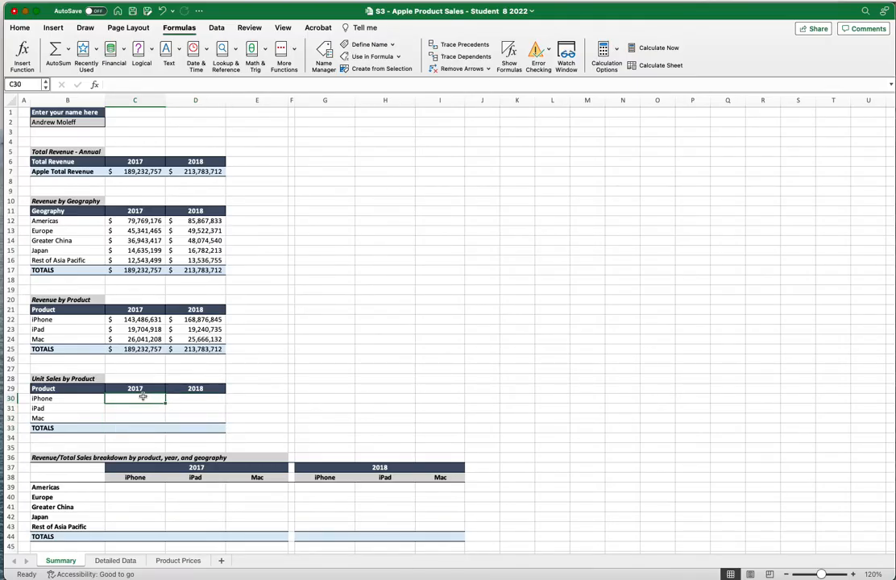
{"action": "type", "text": "=sum"}
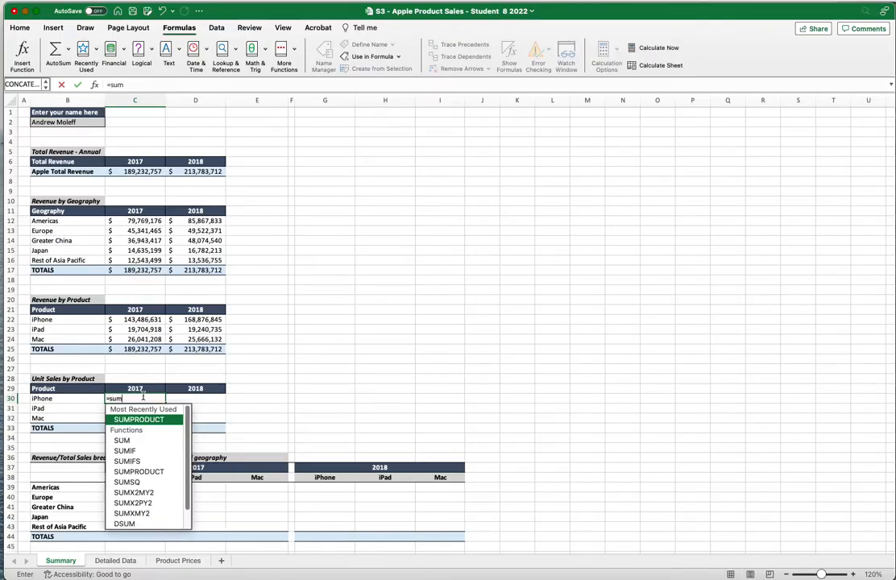
{"action": "double_click", "coordinate": [145, 462]}
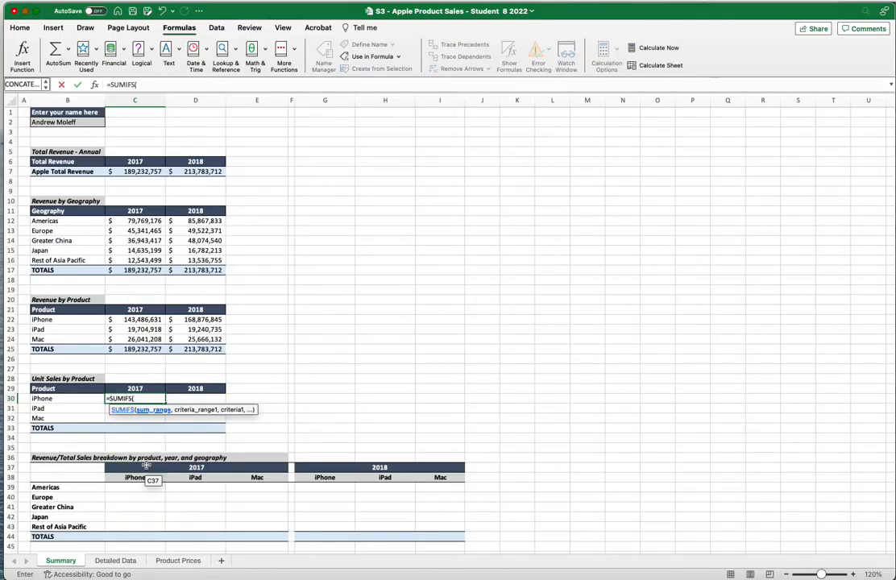
{"action": "type", "text": "uni"}
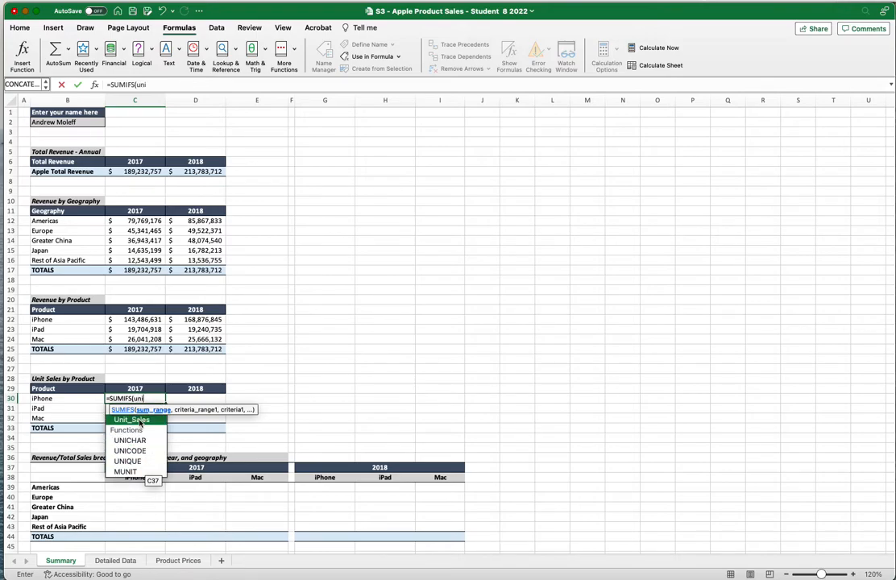
{"action": "double_click", "coordinate": [147, 420]}
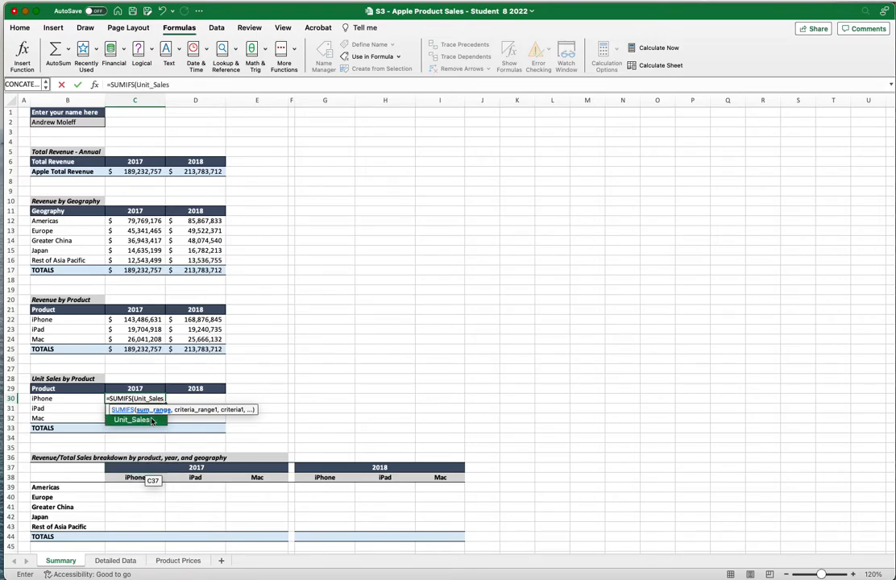
{"action": "type", "text": ","}
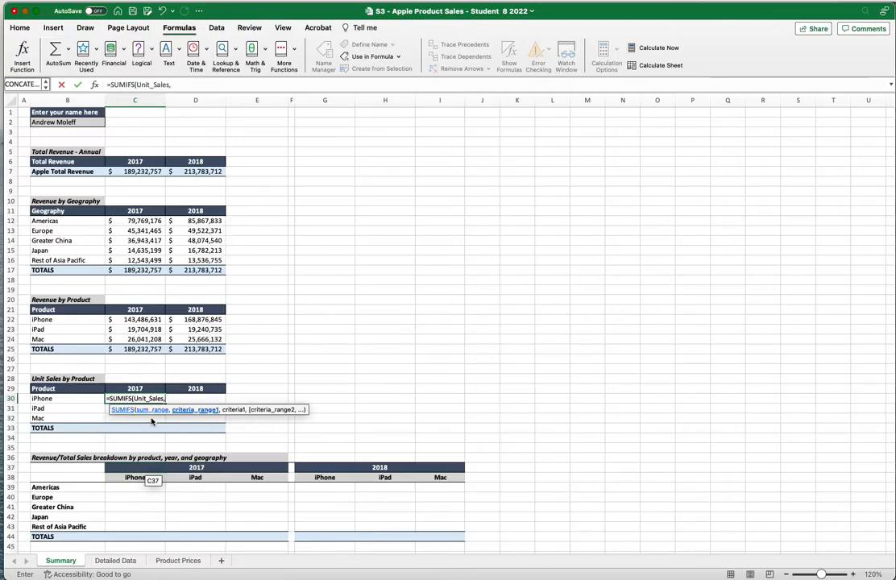
{"action": "type", "text": "year"}
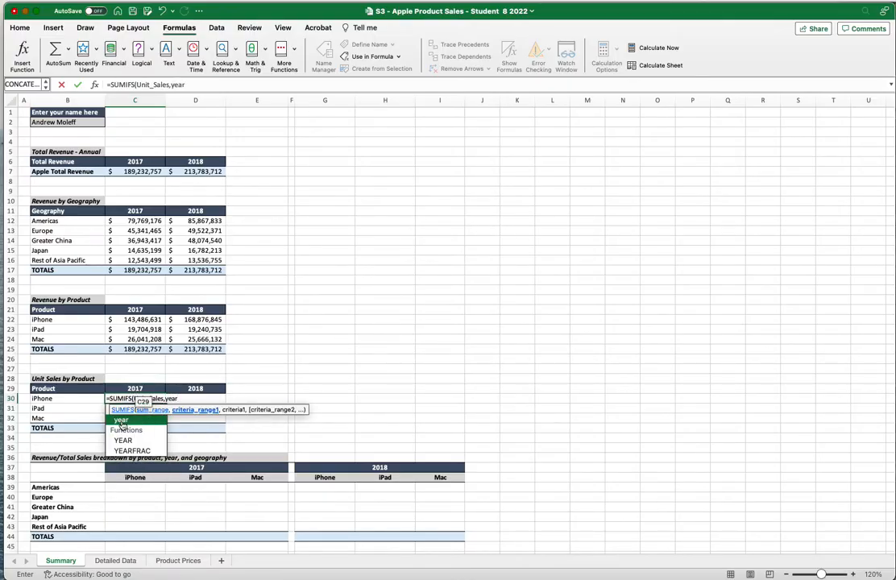
{"action": "double_click", "coordinate": [122, 421]}
Finish the formula with year criterion C$29 and product criterion $B30, giving 216,757 iPhone units
{"action": "type", "text": ","}
{"action": "left_click", "coordinate": [133, 388]}
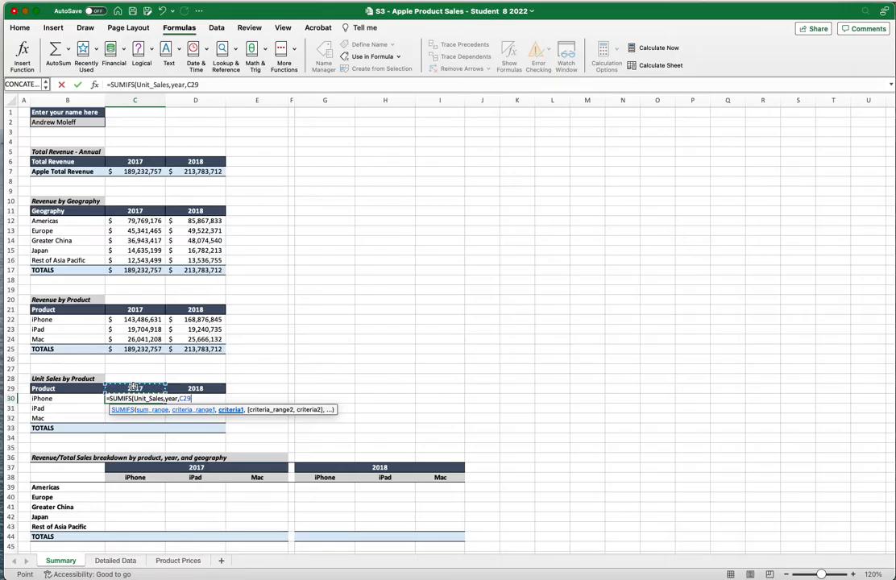
{"action": "key", "text": "F4"}
{"action": "key", "text": "F4"}
{"action": "type", "text": ","}
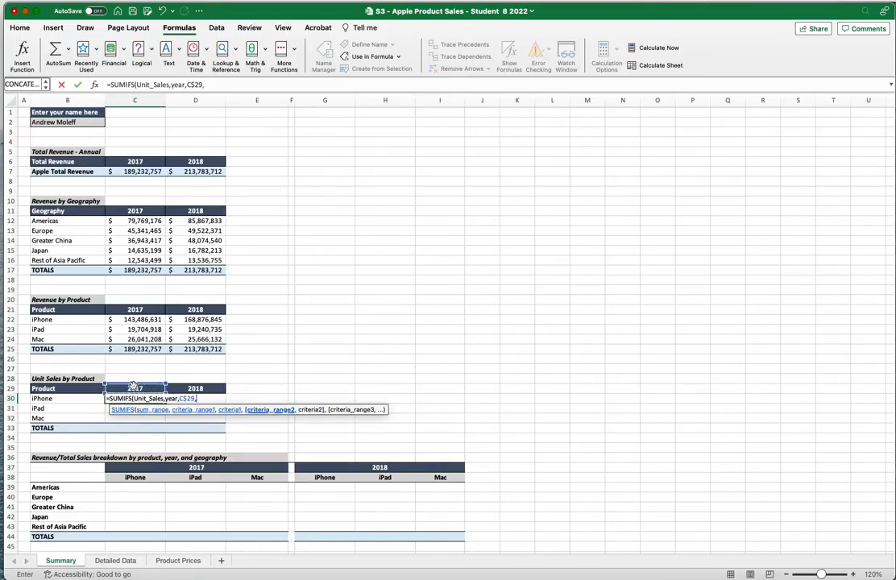
{"action": "type", "text": "pro"}
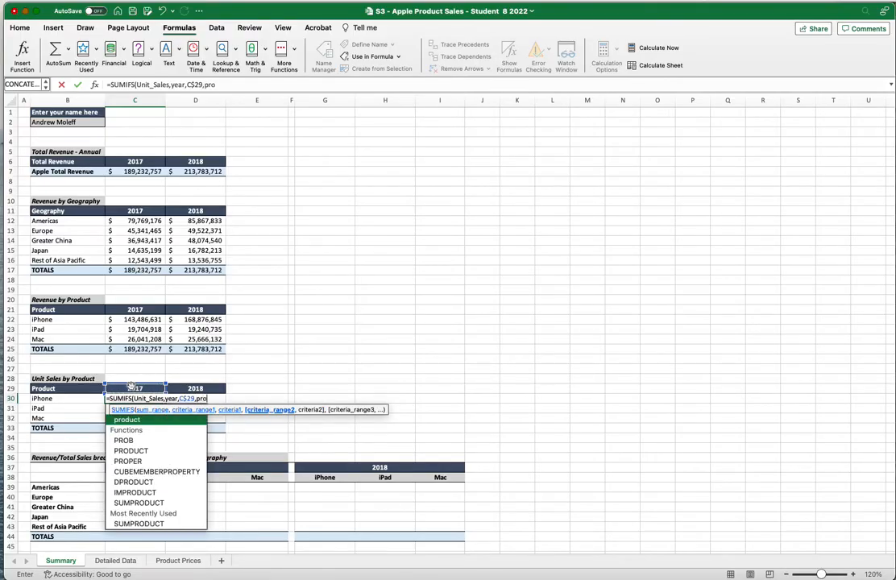
{"action": "type", "text": "duct"}
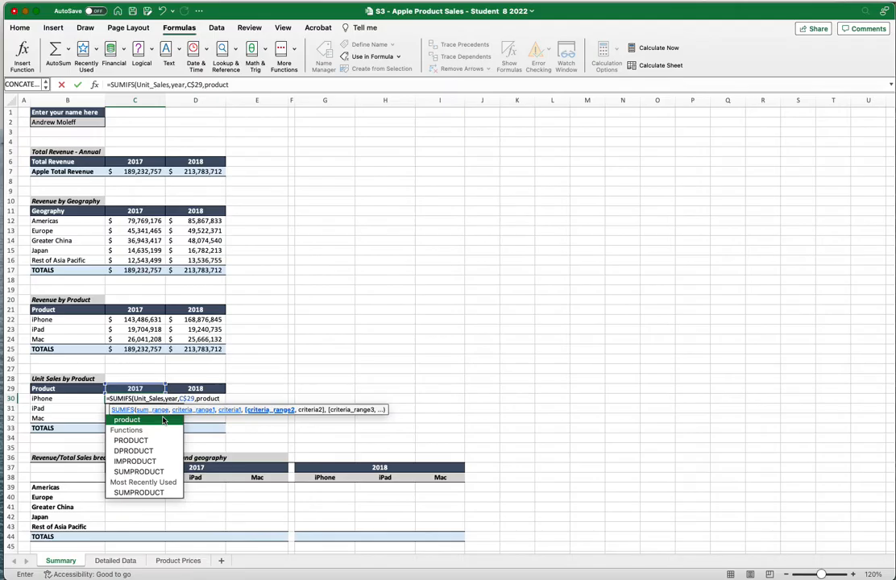
{"action": "type", "text": ","}
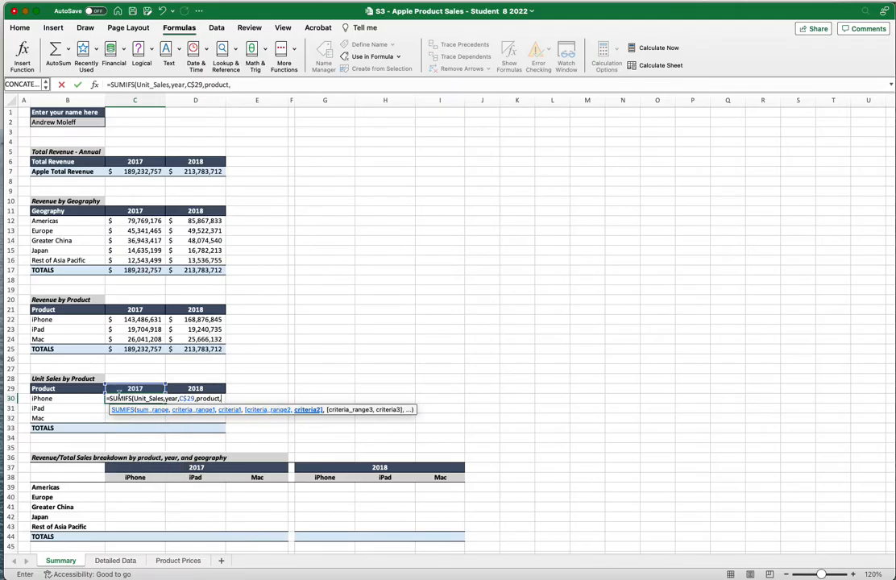
{"action": "left_click", "coordinate": [78, 398]}
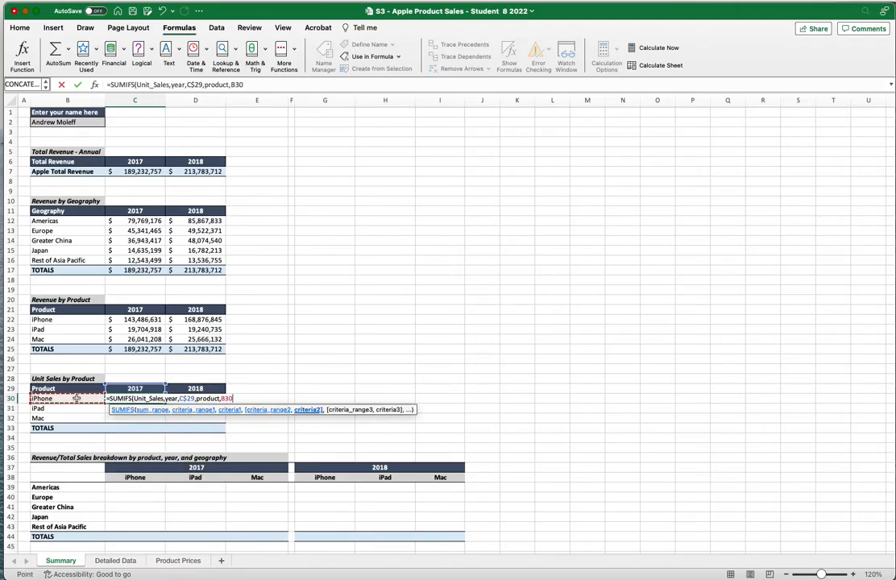
{"action": "key", "text": "F4"}
{"action": "key", "text": "F4"}
{"action": "key", "text": "F4"}
{"action": "key", "text": "F4"}
{"action": "type", "text": ")"}
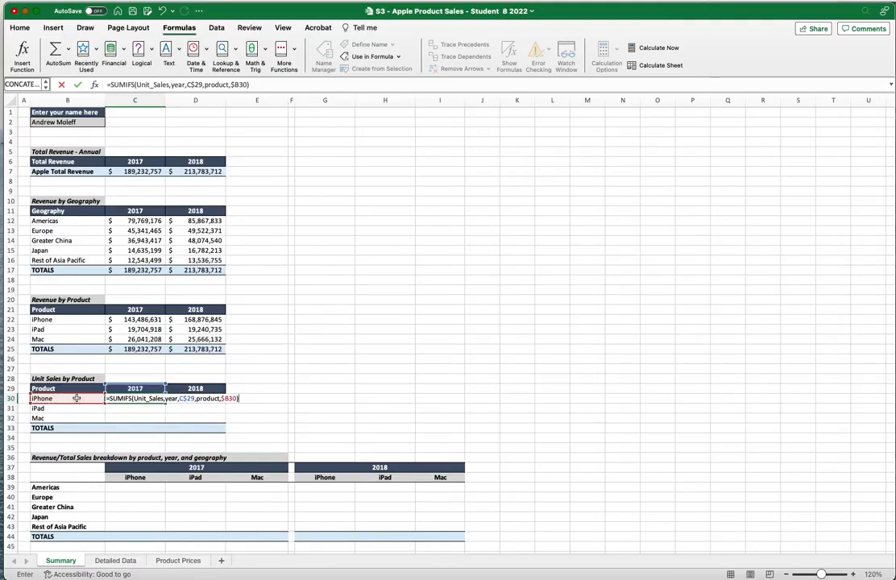
{"action": "key", "text": "Return"}
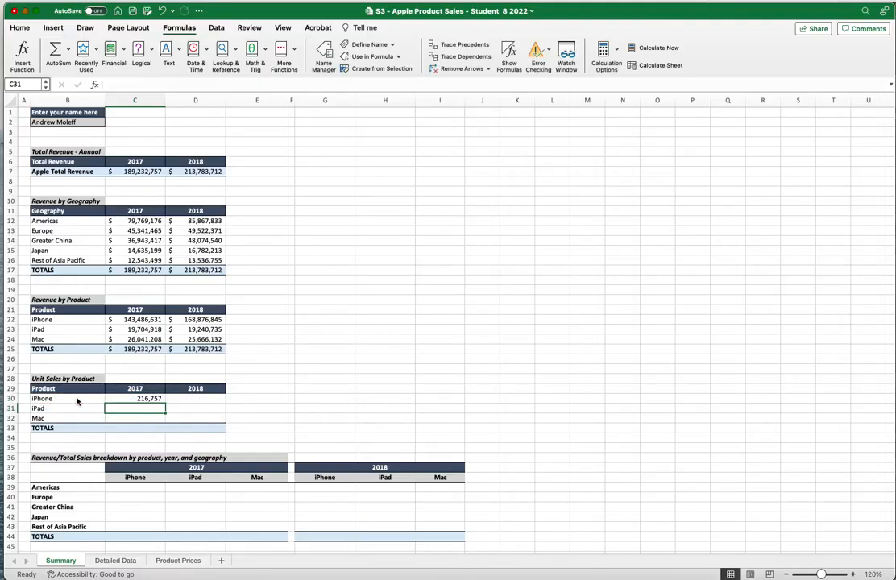
Copy the iPhone unit sales formula down to the iPad and Mac rows
{"action": "left_click", "coordinate": [141, 399]}
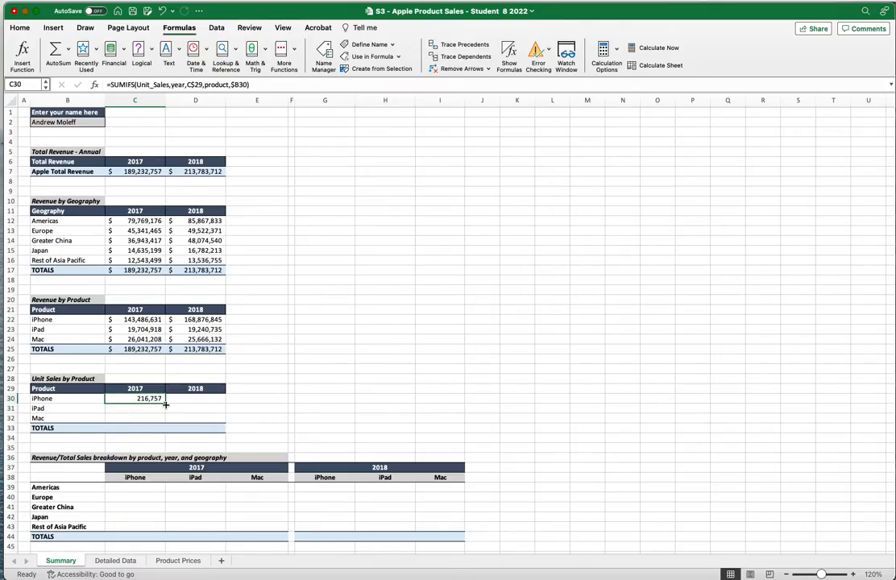
{"action": "left_click_drag", "start_coordinate": [166, 405], "coordinate": [167, 426]}
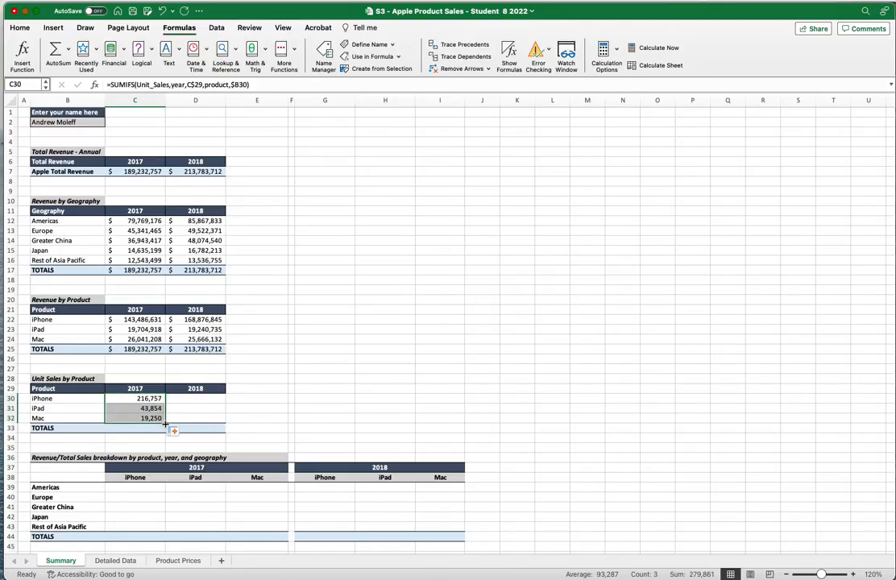
{"action": "left_click", "coordinate": [169, 429]}
{"action": "left_click", "coordinate": [163, 420]}
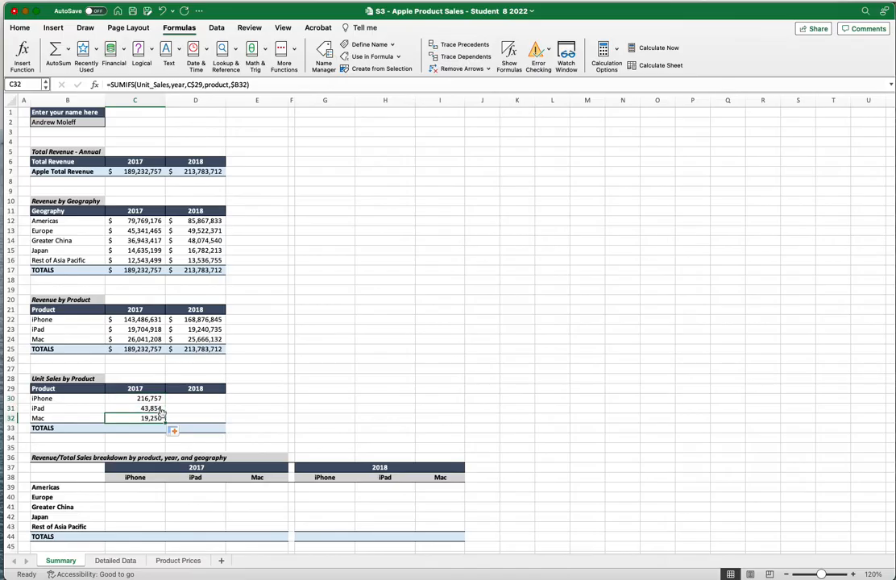
Fill the 2017 unit sales formulas across into the 2018 column
{"action": "left_click", "coordinate": [173, 431]}
{"action": "left_click", "coordinate": [152, 398]}
{"action": "left_click", "coordinate": [153, 399]}
{"action": "left_click_drag", "start_coordinate": [156, 400], "coordinate": [212, 422]}
{"action": "left_click", "coordinate": [240, 409]}
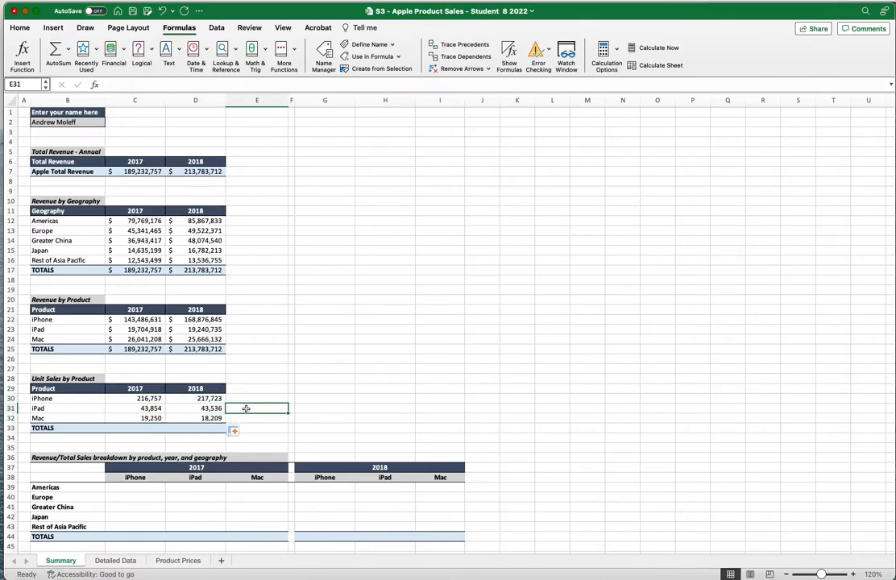
AutoSum the 2017 and 2018 columns into totals of 279,861 and 279,468
{"action": "left_click", "coordinate": [149, 398]}
{"action": "left_click_drag", "start_coordinate": [149, 397], "coordinate": [149, 427]}
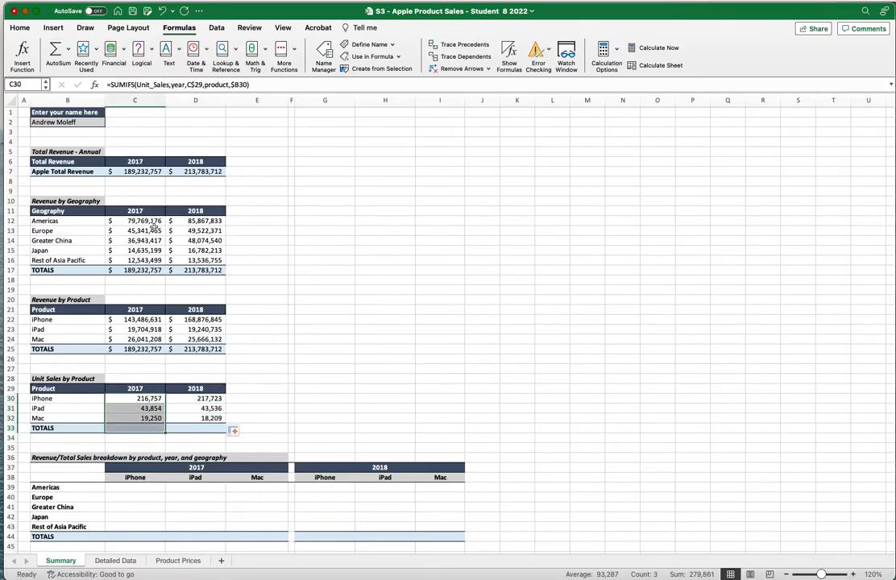
{"action": "left_click", "coordinate": [46, 53]}
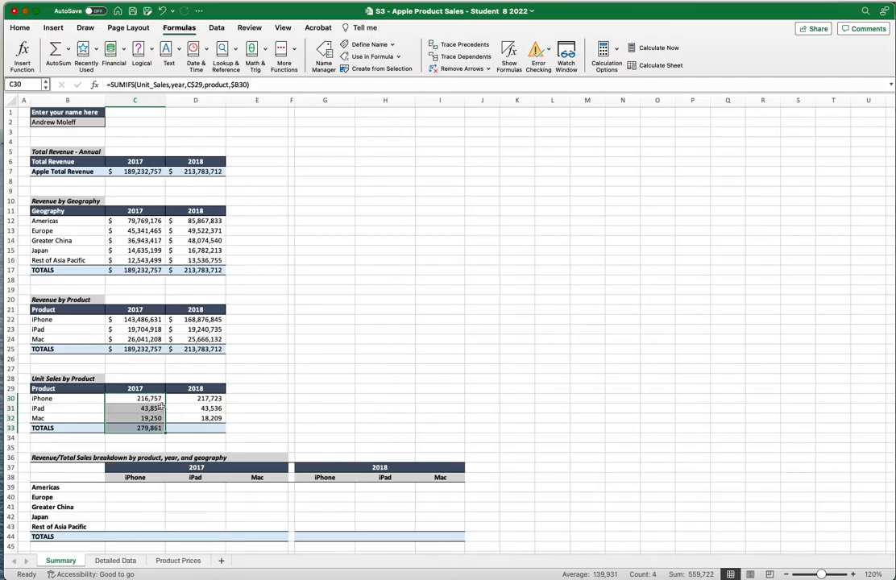
{"action": "left_click", "coordinate": [200, 396]}
{"action": "left_click_drag", "start_coordinate": [200, 397], "coordinate": [199, 427]}
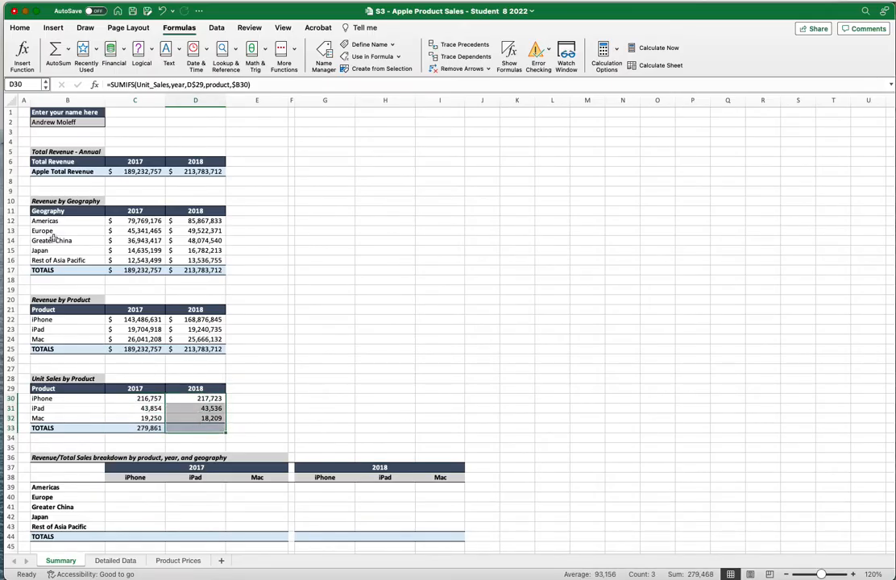
{"action": "left_click", "coordinate": [50, 54]}
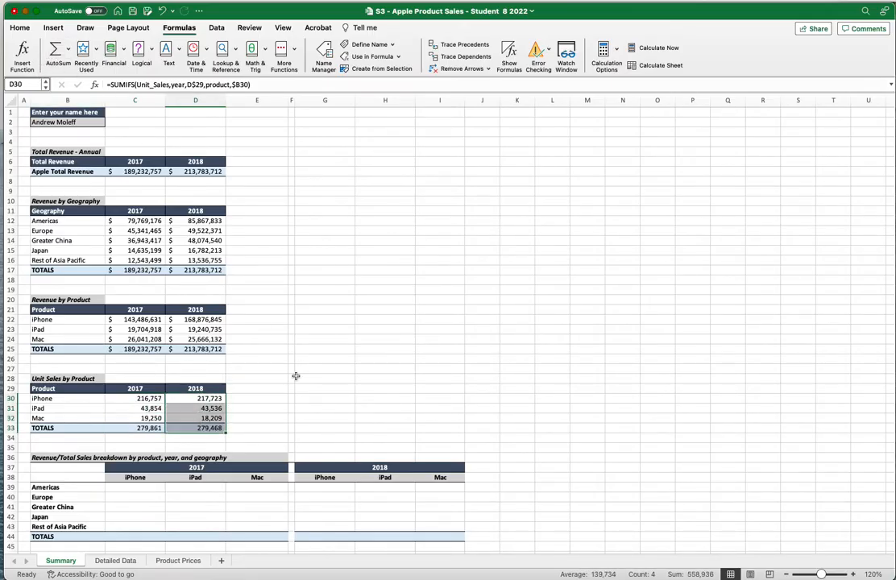
{"action": "left_click", "coordinate": [248, 390]}
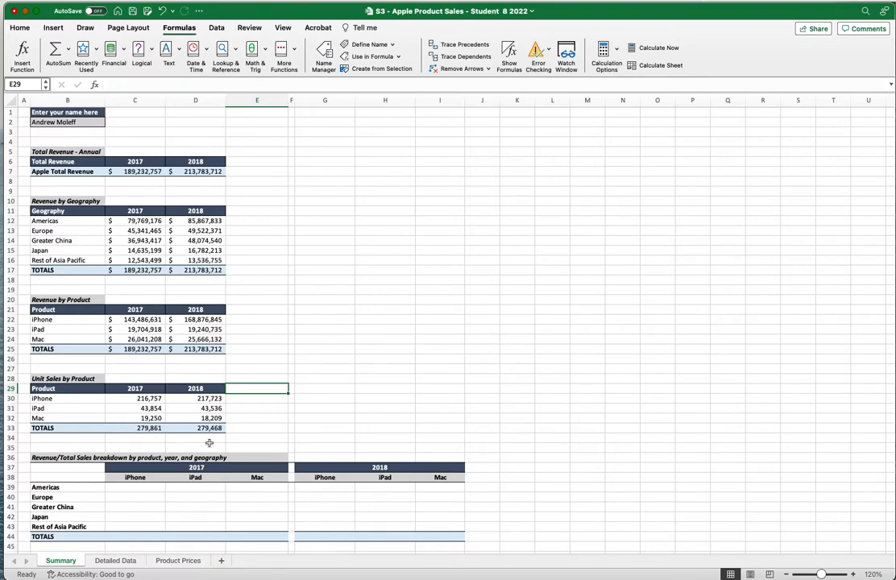
On the Detailed Data sheet, add labels '2017 Unit Sales' and '2018 Unit Sales' below the table
{"action": "left_click", "coordinate": [126, 561]}
{"action": "scroll", "coordinate": [145, 447], "scroll_direction": "down", "scroll_amount": 1}
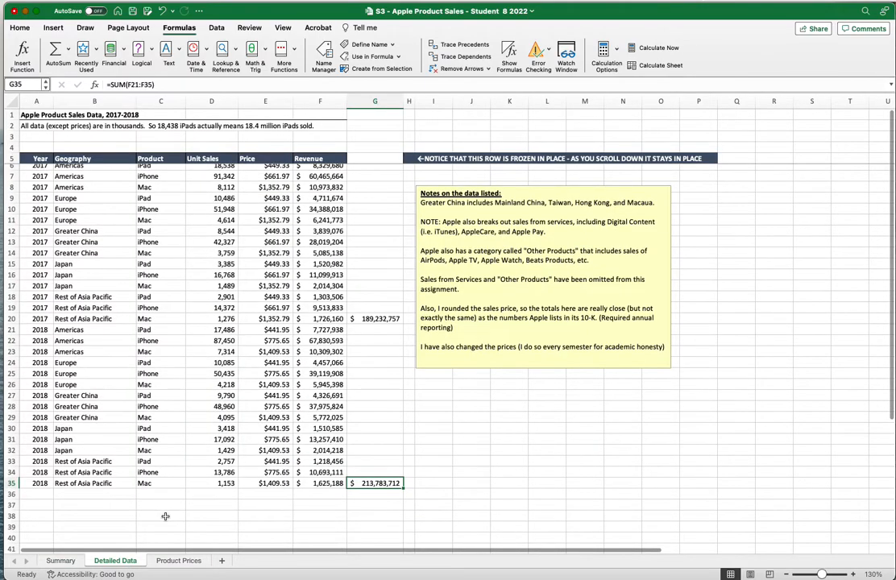
{"action": "left_click", "coordinate": [170, 501]}
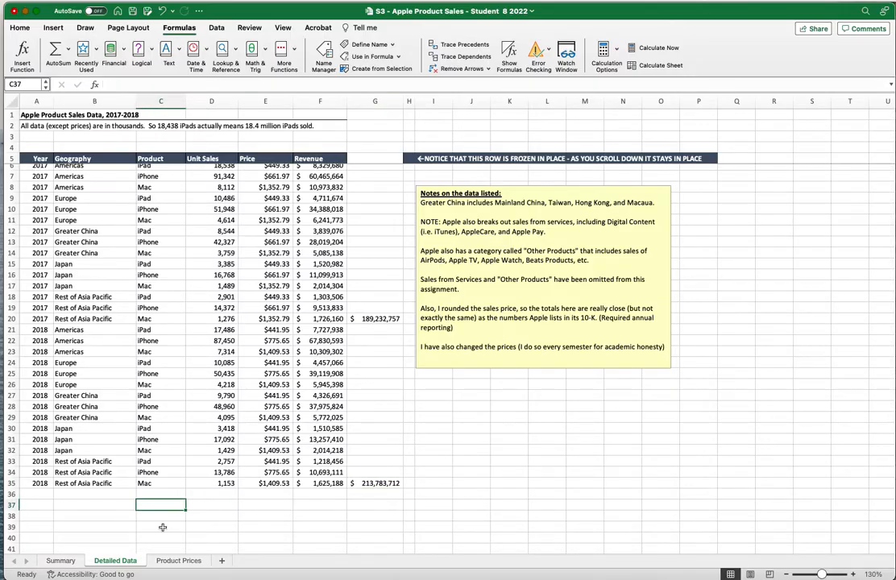
{"action": "type", "text": "2017"}
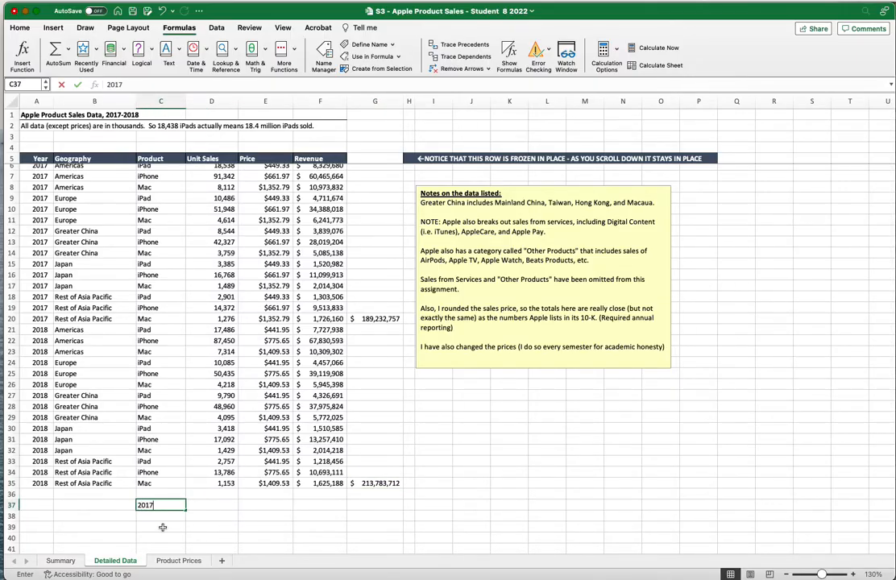
{"action": "type", "text": " Unit Sales"}
{"action": "key", "text": "Return"}
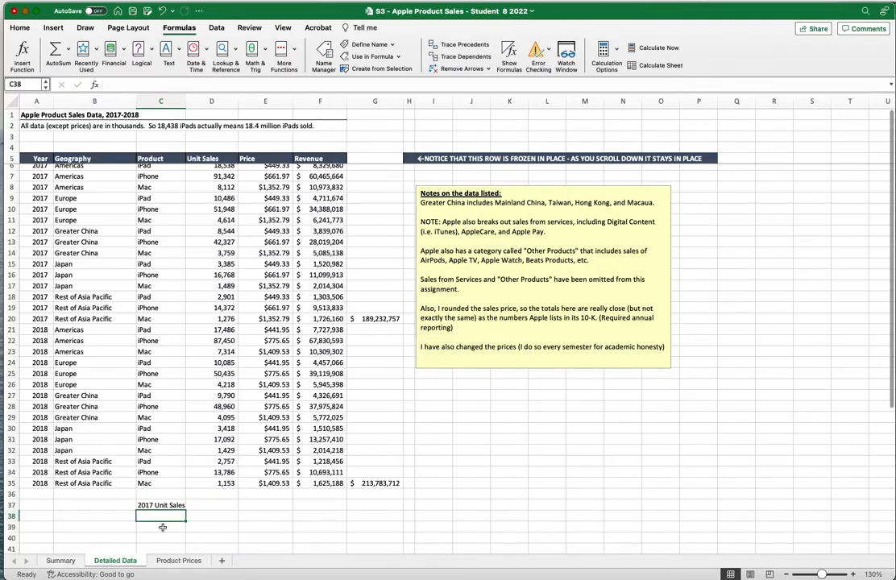
{"action": "type", "text": "2018 Unit Sales"}
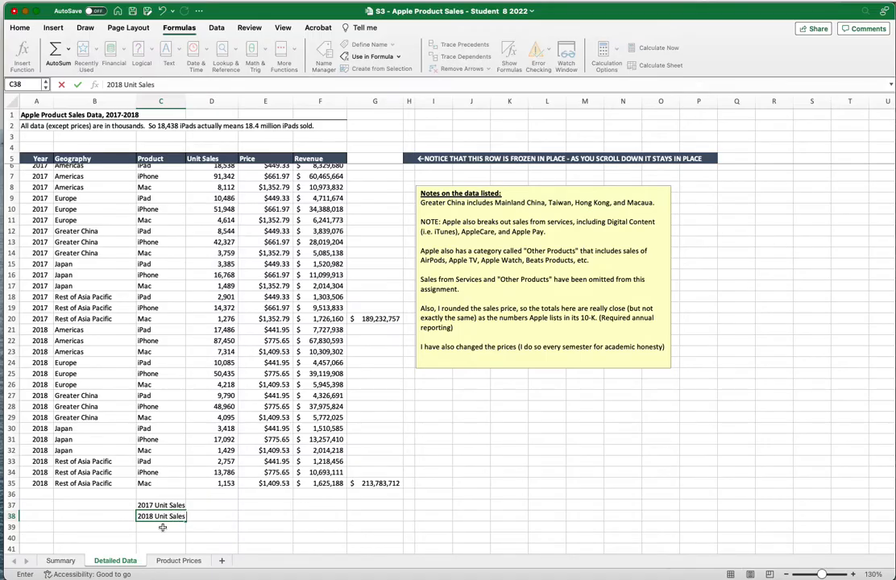
Enter =SUM(D6:D20) in D37 as the 2017 unit sales check total of 279,861
{"action": "left_click", "coordinate": [236, 502]}
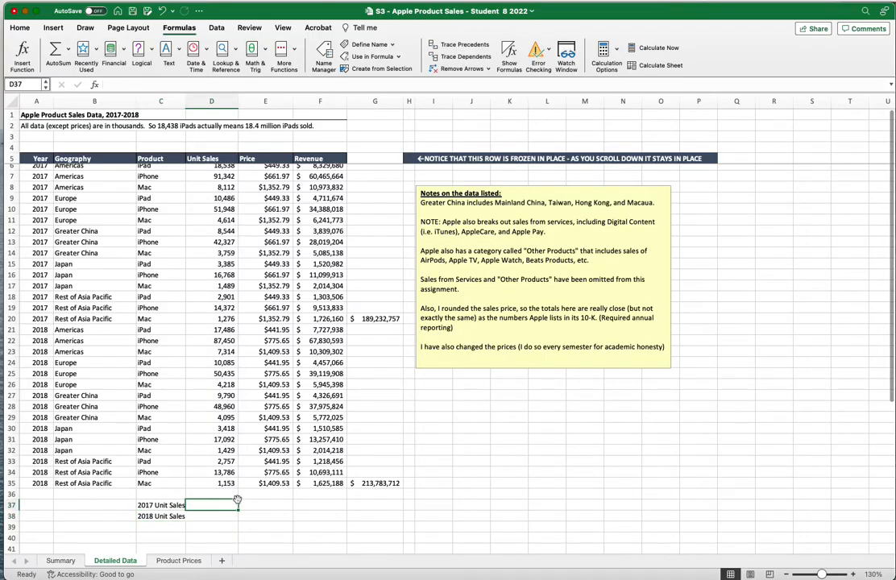
{"action": "type", "text": "=sum"}
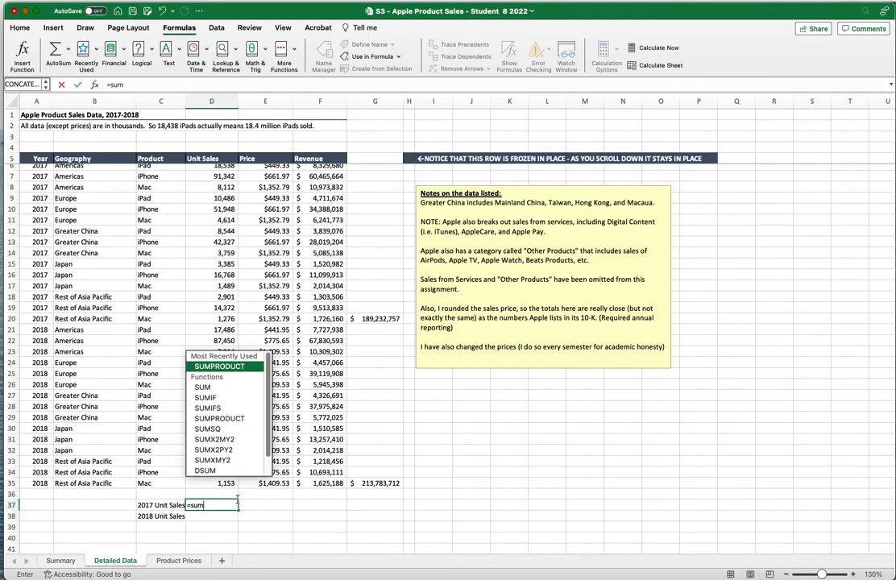
{"action": "double_click", "coordinate": [220, 387]}
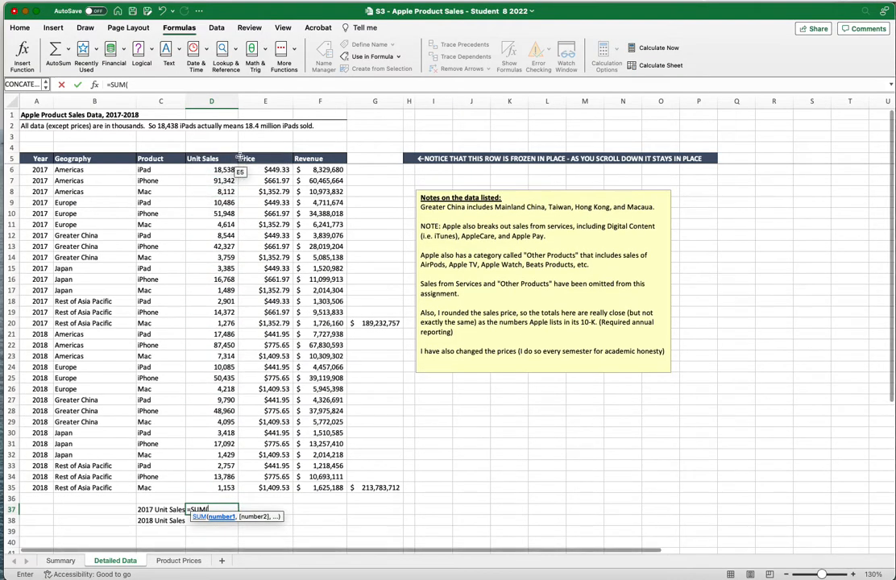
{"action": "left_click_drag", "start_coordinate": [222, 169], "coordinate": [231, 323]}
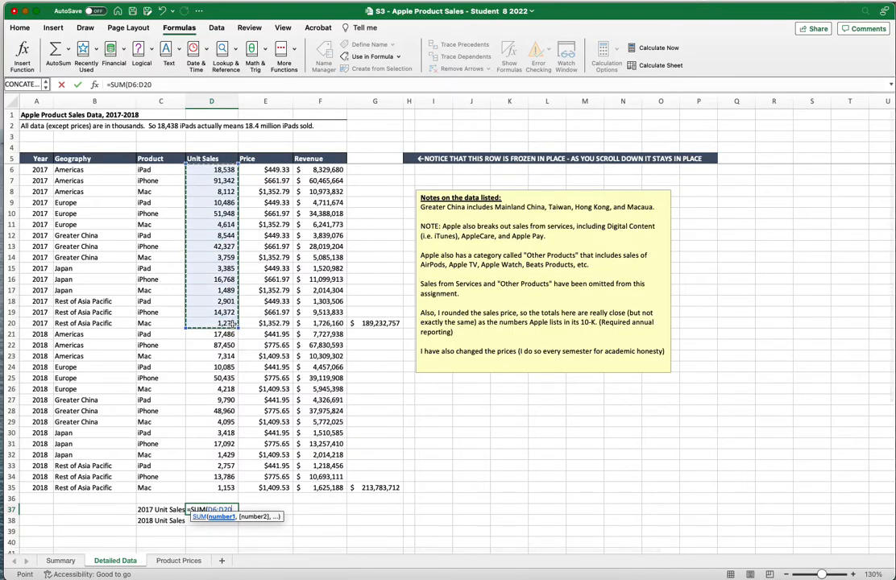
{"action": "key", "text": "Return"}
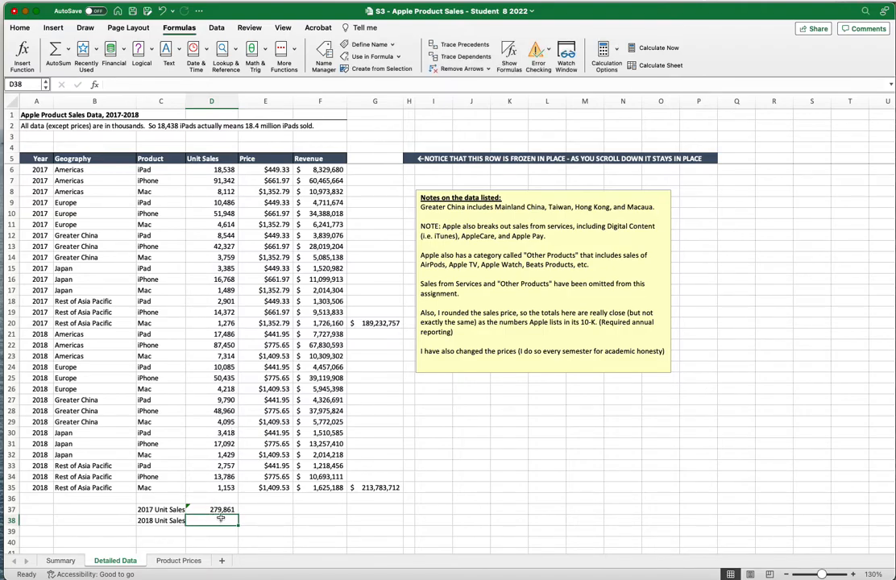
Enter =SUM(D21:D35) in D38 as the 2018 unit sales check total of 279,468
{"action": "type", "text": "=sum"}
{"action": "key", "text": "Down"}
{"action": "key", "text": "Tab"}
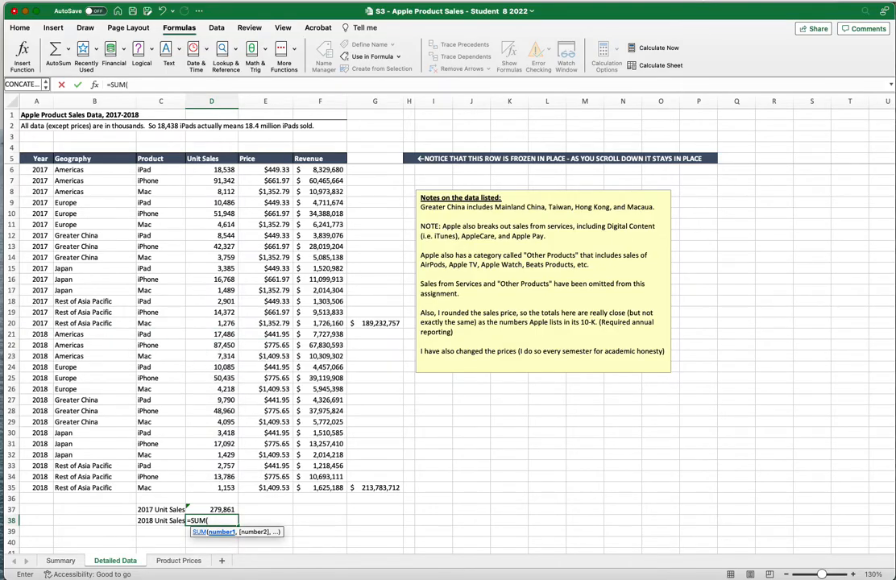
{"action": "left_click_drag", "start_coordinate": [210, 333], "coordinate": [210, 486]}
{"action": "key", "text": "Return"}
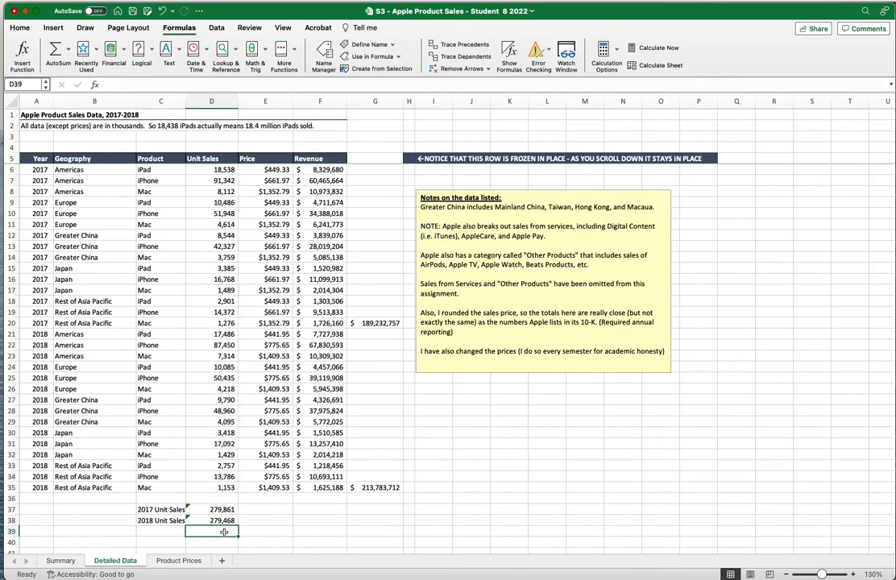
Switch to the Summary sheet and select C39, the Americas iPhone 2017 revenue breakdown cell
{"action": "left_click", "coordinate": [60, 559]}
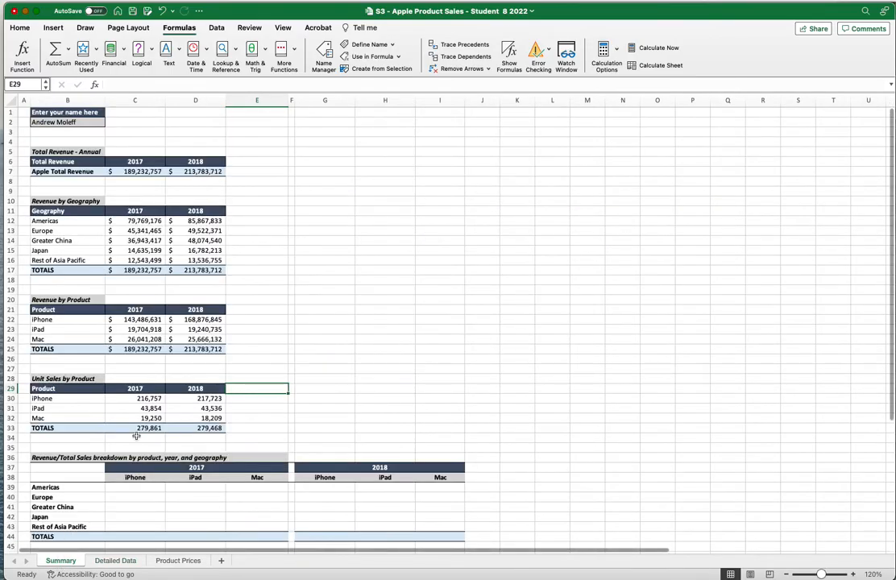
{"action": "scroll", "coordinate": [208, 445], "scroll_direction": "down", "scroll_amount": 2}
{"action": "scroll", "coordinate": [210, 447], "scroll_direction": "down", "scroll_amount": 5}
{"action": "left_click", "coordinate": [199, 492]}
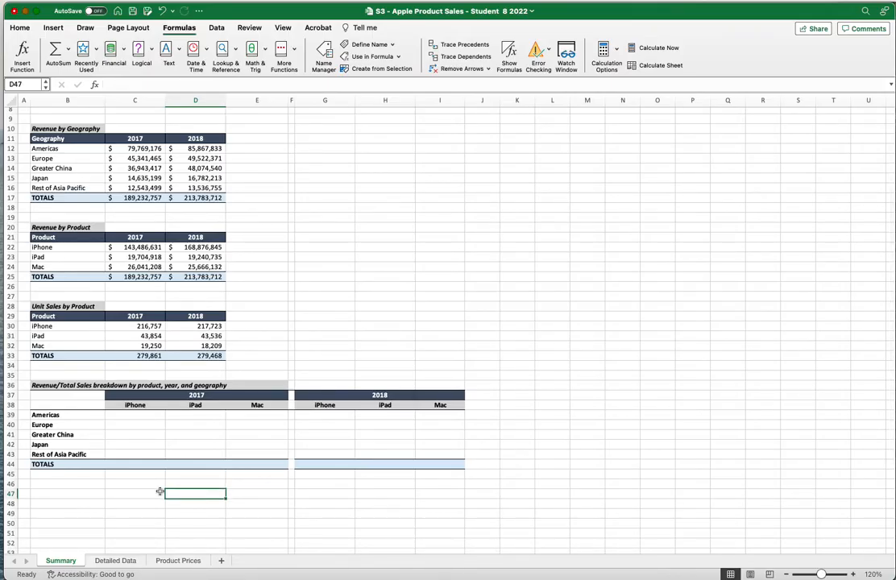
{"action": "scroll", "coordinate": [162, 489], "scroll_direction": "up", "scroll_amount": 7}
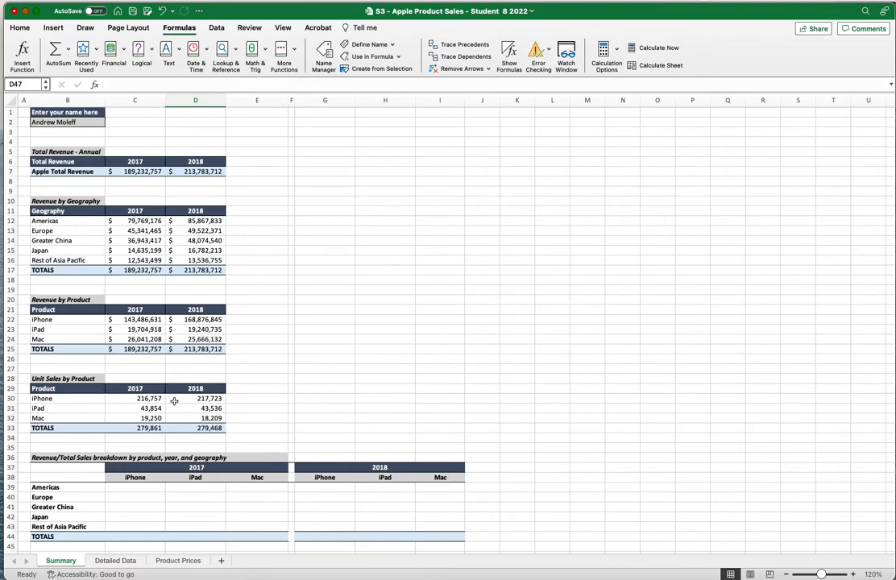
{"action": "scroll", "coordinate": [174, 401], "scroll_direction": "down", "scroll_amount": 4}
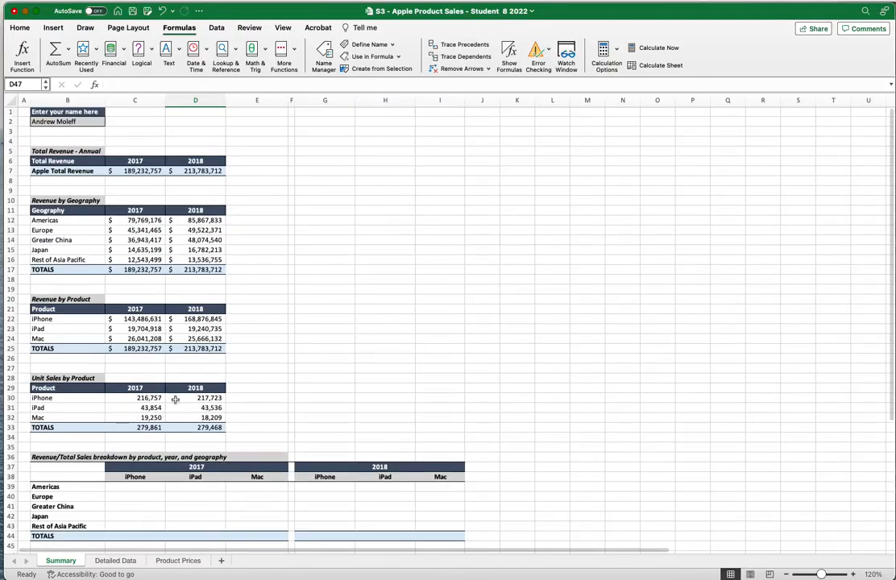
{"action": "scroll", "coordinate": [175, 399], "scroll_direction": "down", "scroll_amount": 2}
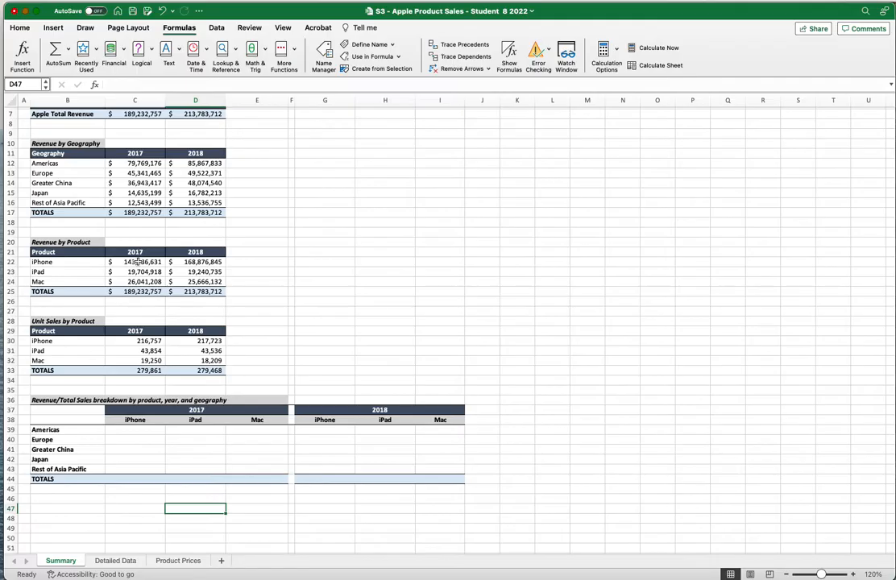
{"action": "scroll", "coordinate": [145, 401], "scroll_direction": "down", "scroll_amount": 3}
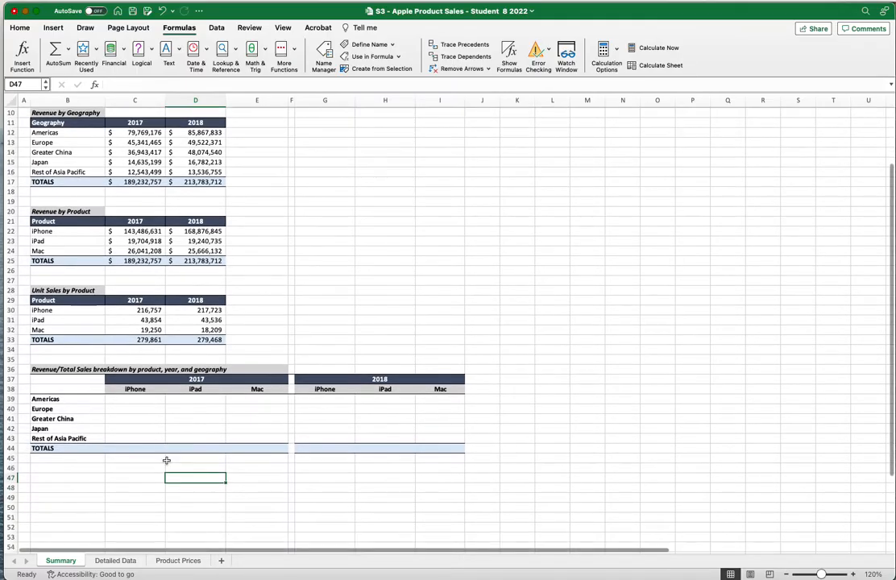
{"action": "left_click", "coordinate": [145, 400]}
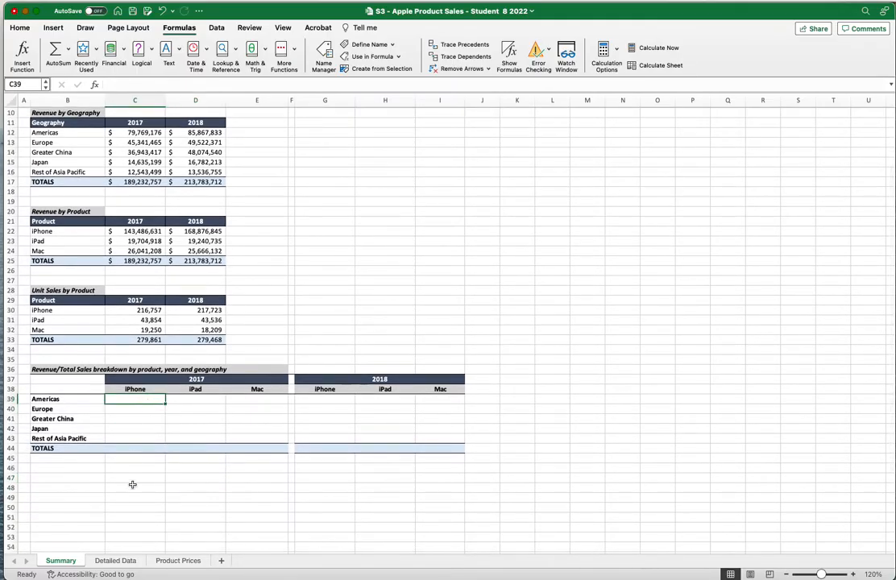
{"action": "scroll", "coordinate": [134, 486], "scroll_direction": "up", "scroll_amount": 5}
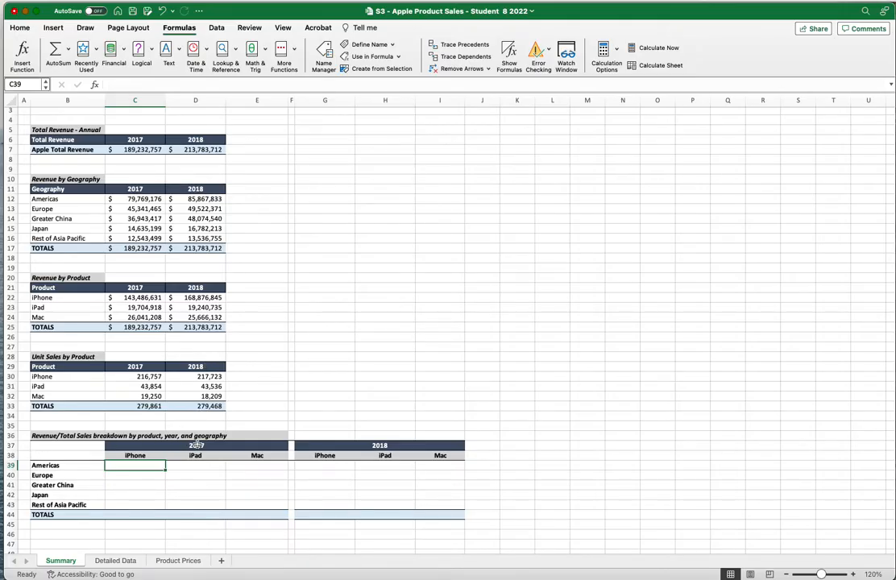
{"action": "scroll", "coordinate": [197, 444], "scroll_direction": "up", "scroll_amount": 1}
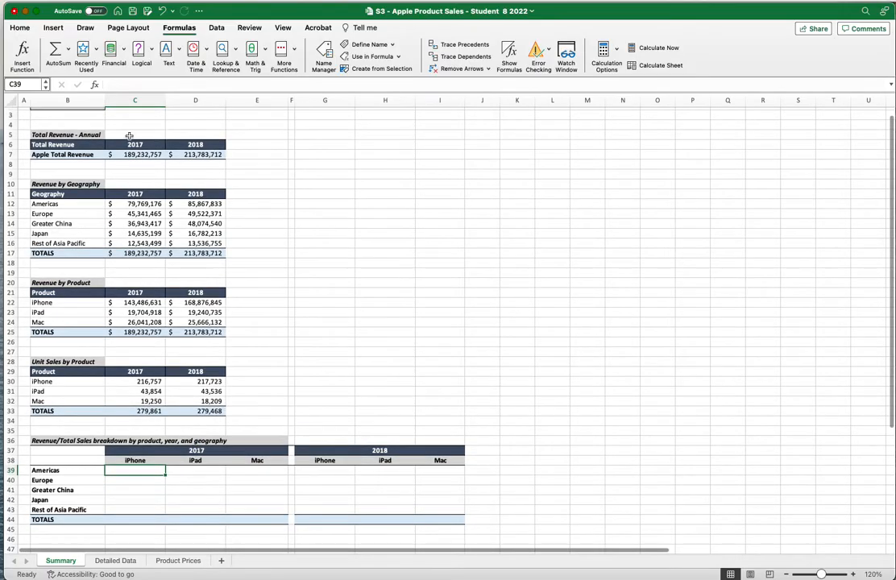
{"action": "left_click", "coordinate": [126, 83]}
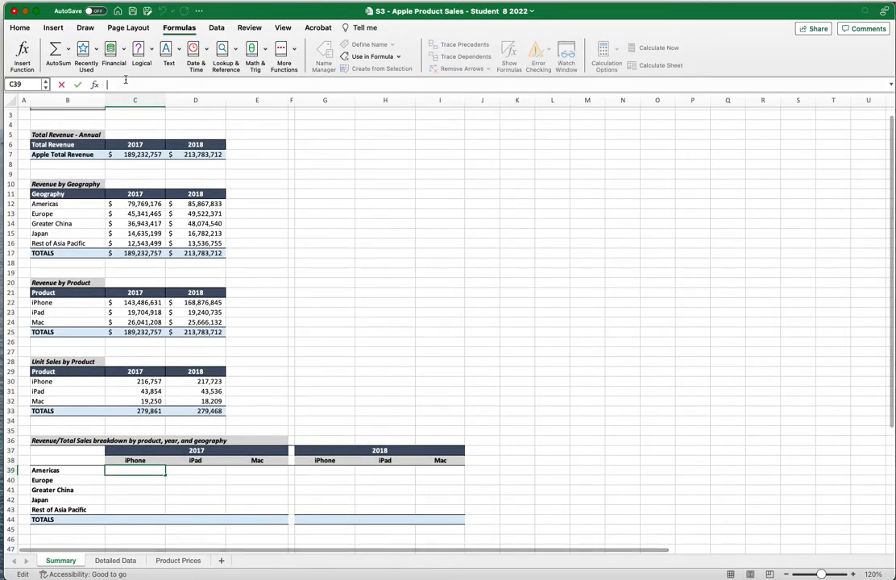
{"action": "left_click", "coordinate": [191, 450]}
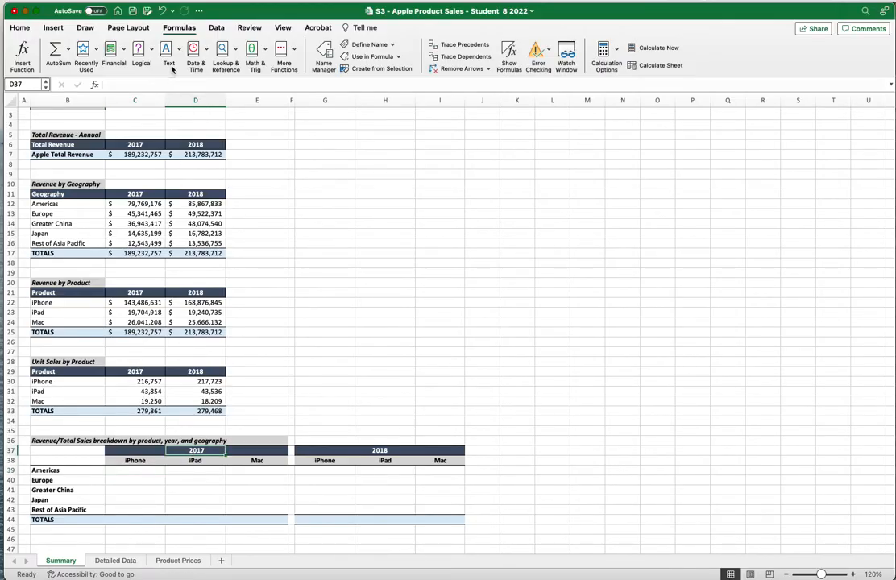
{"action": "key", "text": "BackSpace"}
{"action": "left_click", "coordinate": [382, 451]}
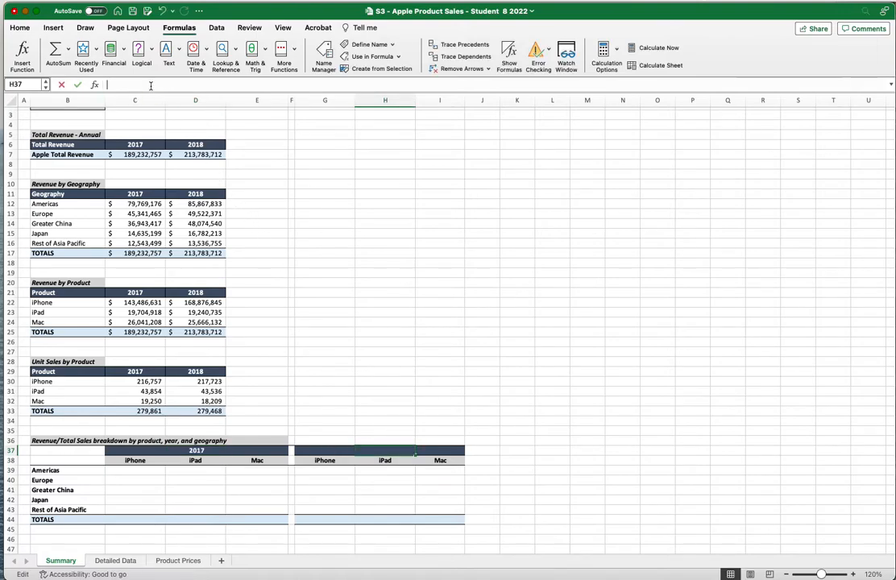
{"action": "key", "text": "BackSpace"}
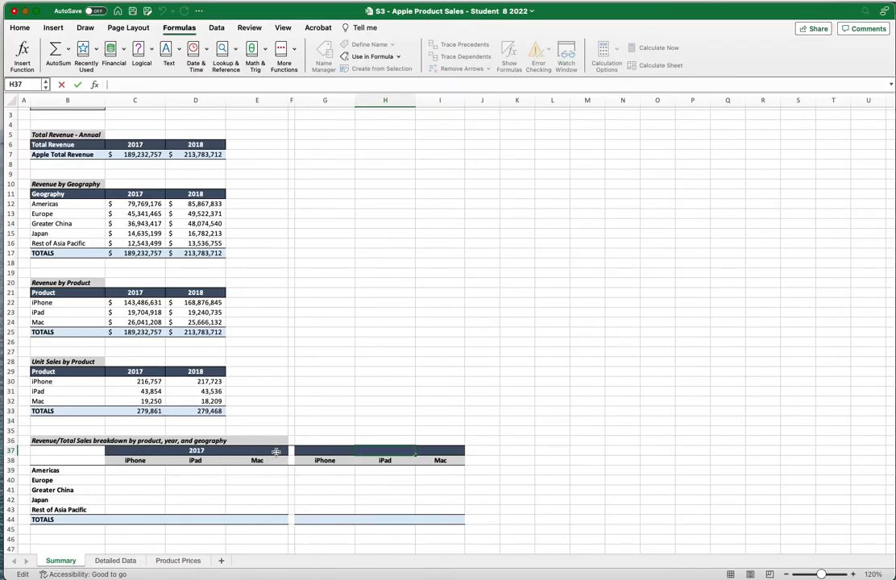
{"action": "left_click", "coordinate": [19, 27]}
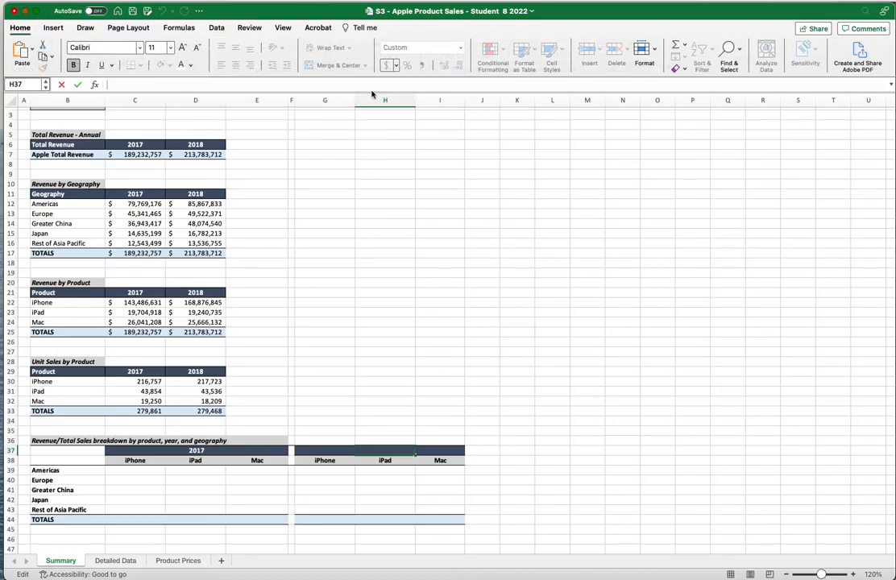
{"action": "left_click", "coordinate": [155, 451]}
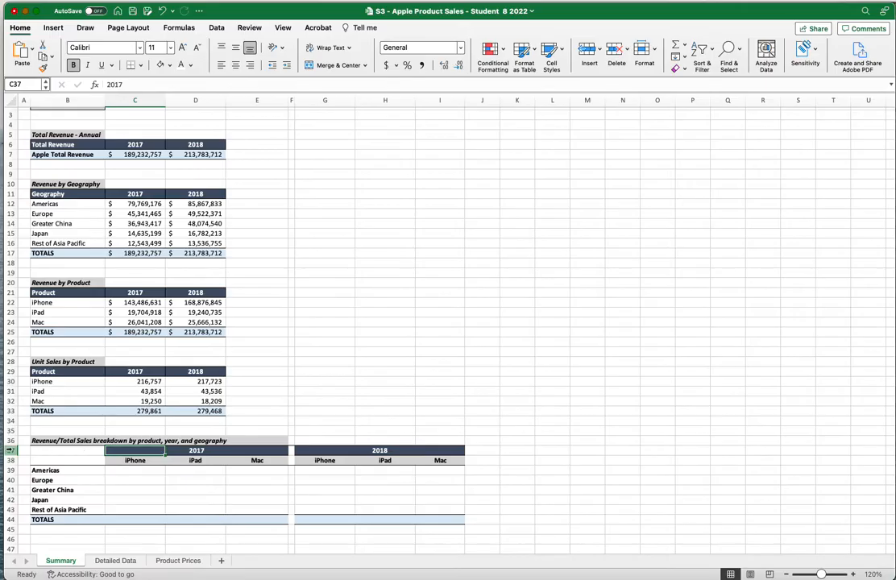
{"action": "left_click", "coordinate": [323, 450]}
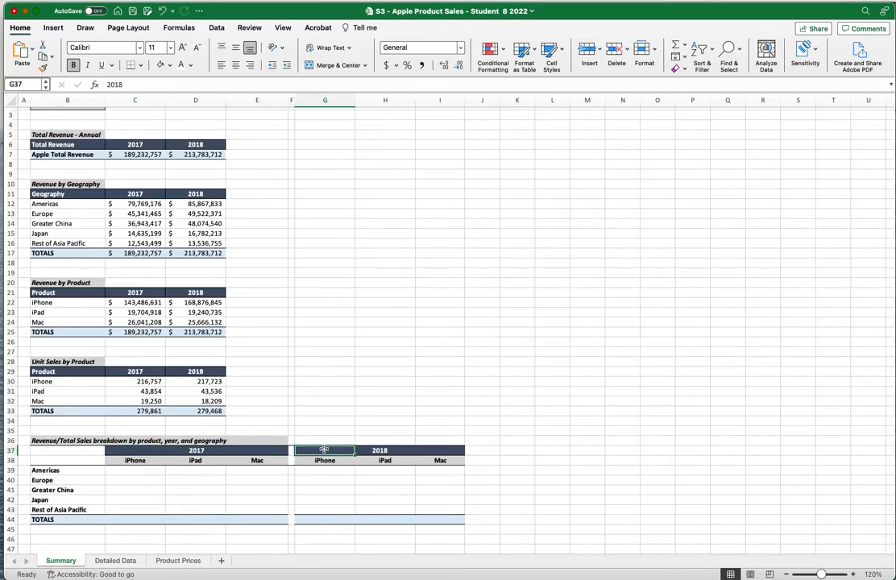
{"action": "left_click", "coordinate": [133, 83]}
{"action": "left_click", "coordinate": [153, 452]}
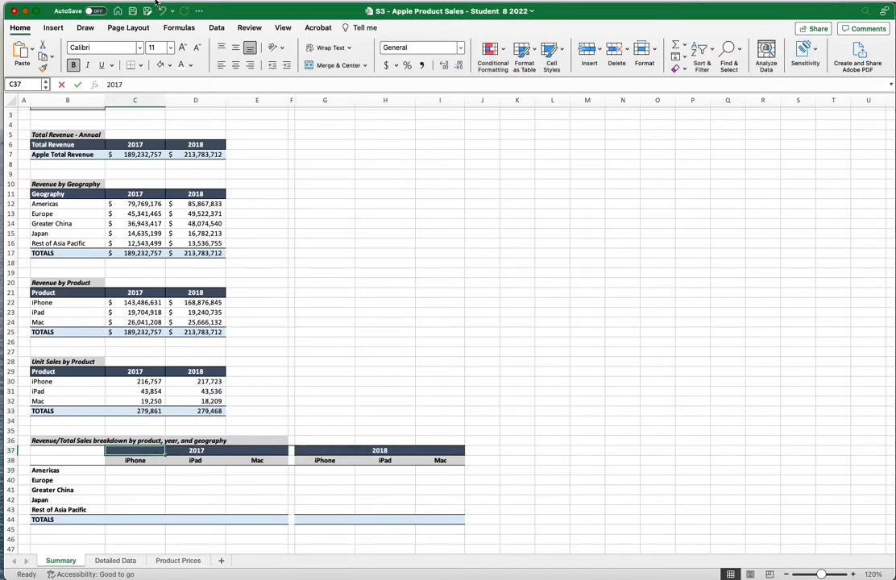
{"action": "scroll", "coordinate": [153, 452], "scroll_direction": "down", "scroll_amount": 2}
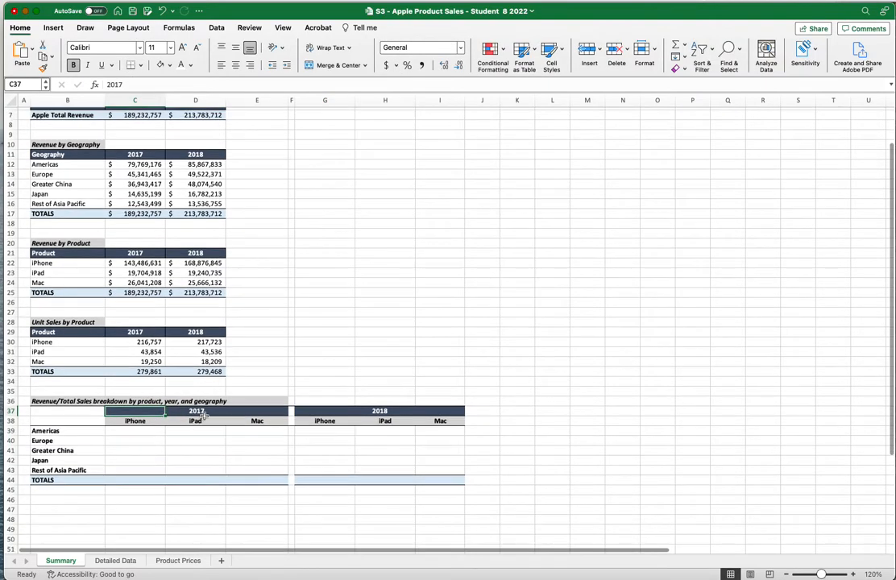
{"action": "left_click", "coordinate": [322, 411]}
{"action": "left_click", "coordinate": [375, 410]}
{"action": "left_click", "coordinate": [193, 410]}
{"action": "scroll", "coordinate": [193, 447], "scroll_direction": "down", "scroll_amount": 1}
{"action": "scroll", "coordinate": [193, 446], "scroll_direction": "down", "scroll_amount": 1}
{"action": "scroll", "coordinate": [193, 446], "scroll_direction": "up", "scroll_amount": 1}
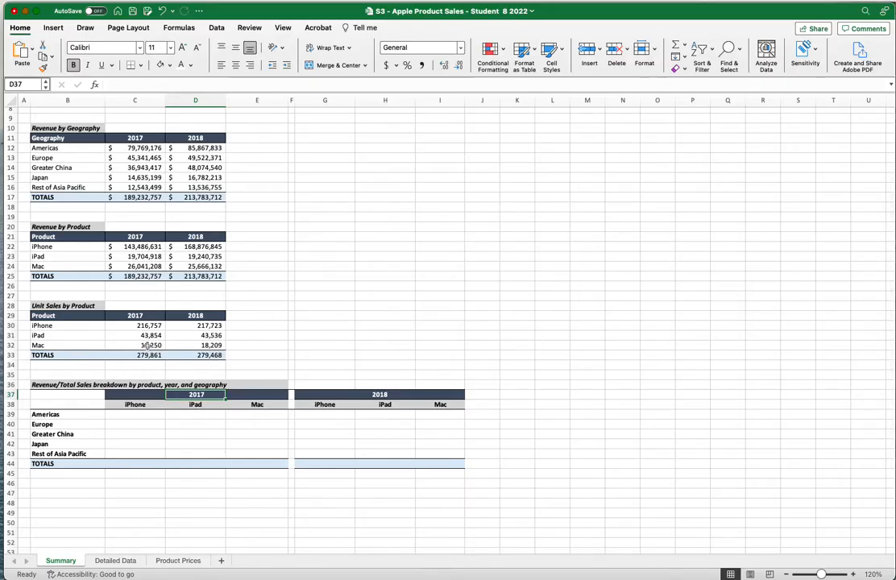
{"action": "scroll", "coordinate": [141, 418], "scroll_direction": "up", "scroll_amount": 1}
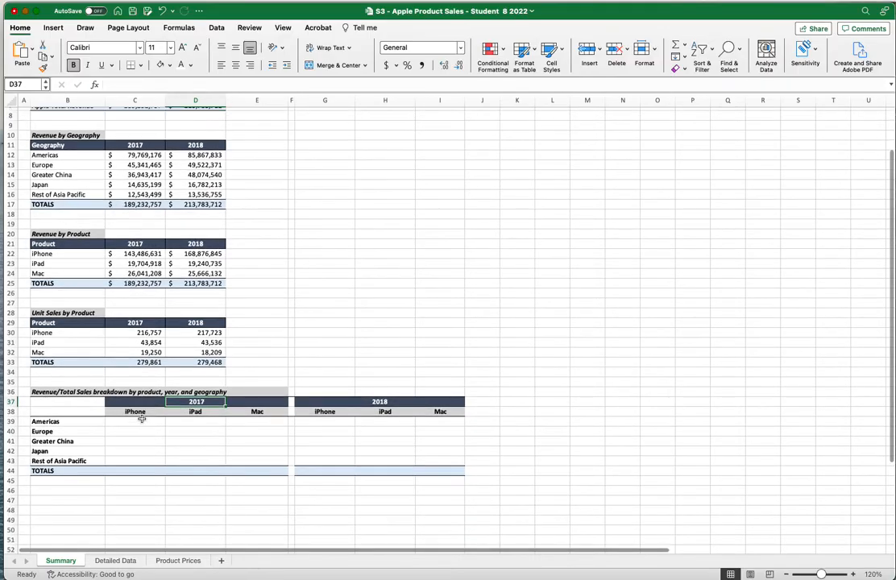
In C39, start =SUMIFS(Revenue,year,$C$37 using the Revenue and year named ranges
{"action": "left_click", "coordinate": [140, 423]}
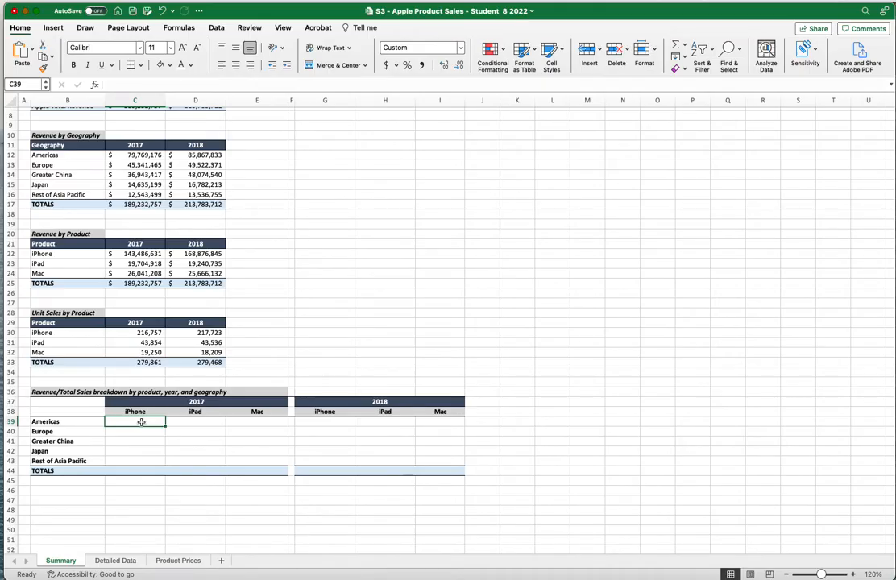
{"action": "type", "text": "="}
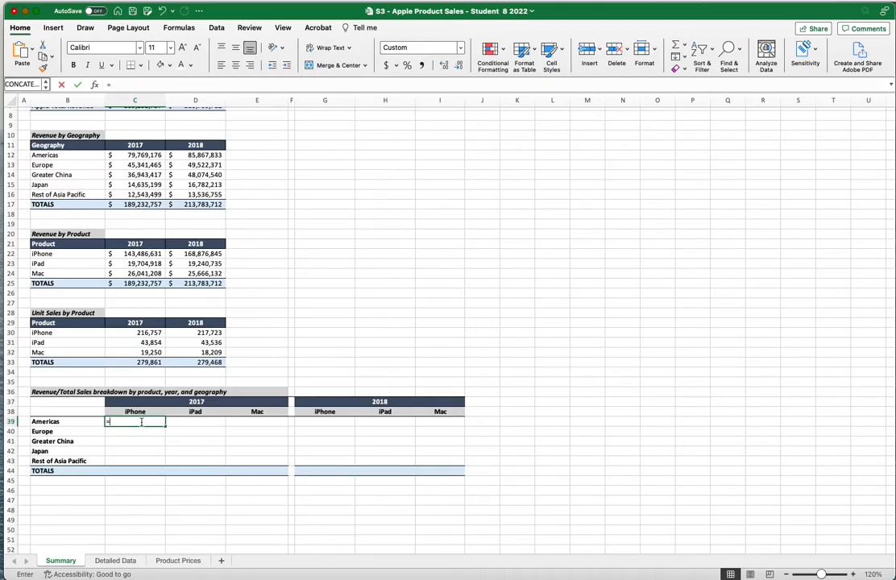
{"action": "type", "text": "sumi"}
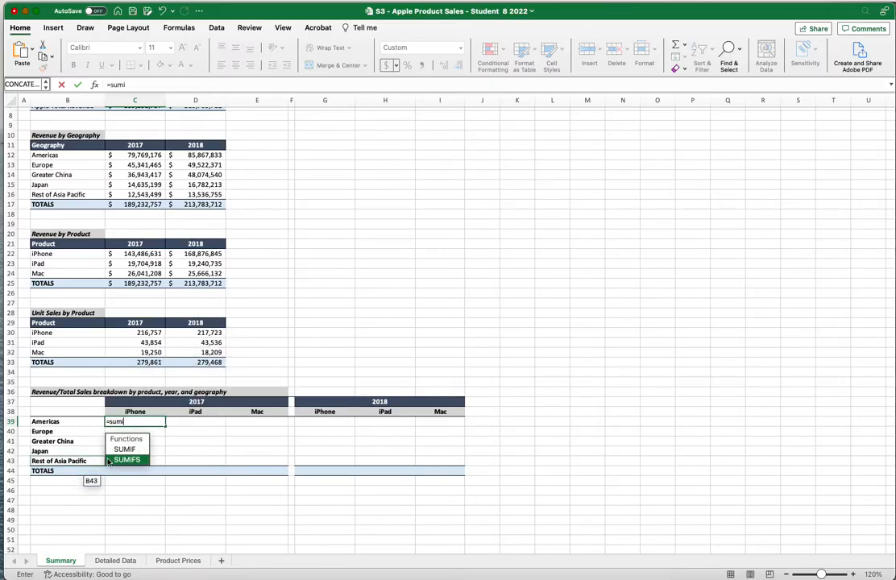
{"action": "double_click", "coordinate": [129, 459]}
{"action": "type", "text": "rev"}
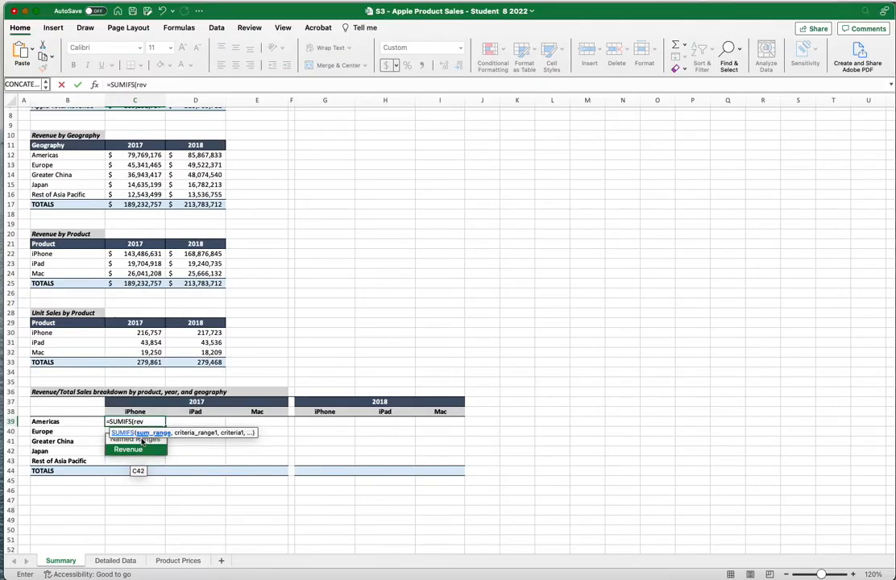
{"action": "double_click", "coordinate": [136, 451]}
{"action": "type", "text": ","}
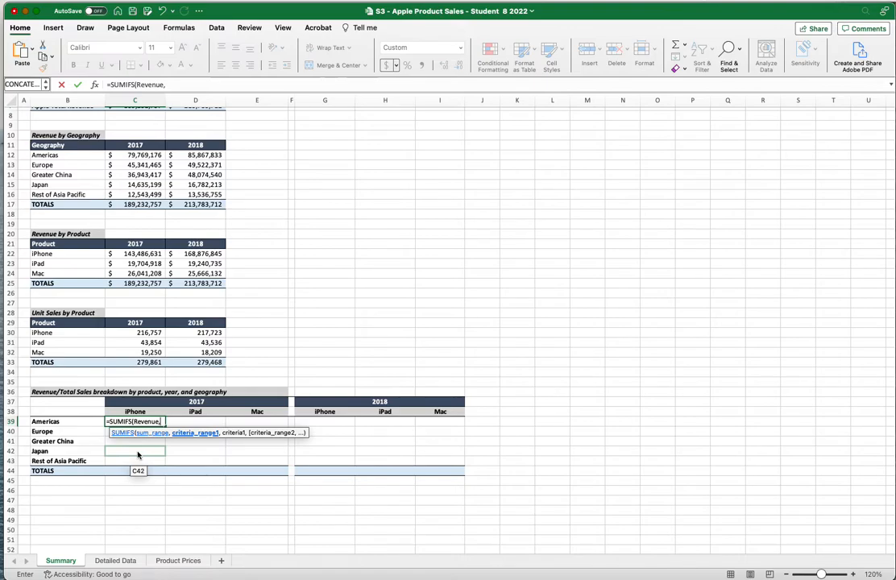
{"action": "type", "text": "ye"}
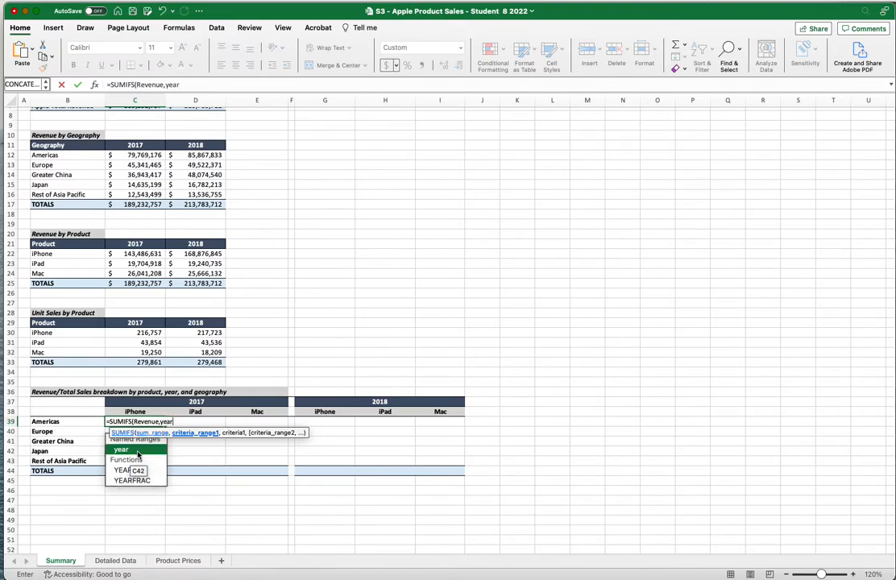
{"action": "type", "text": "ar"}
{"action": "double_click", "coordinate": [138, 452]}
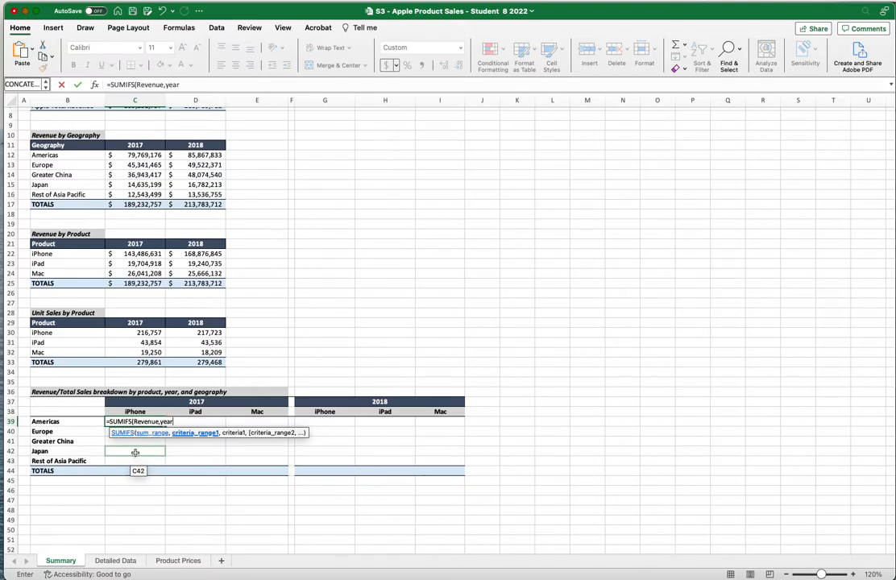
{"action": "type", "text": ","}
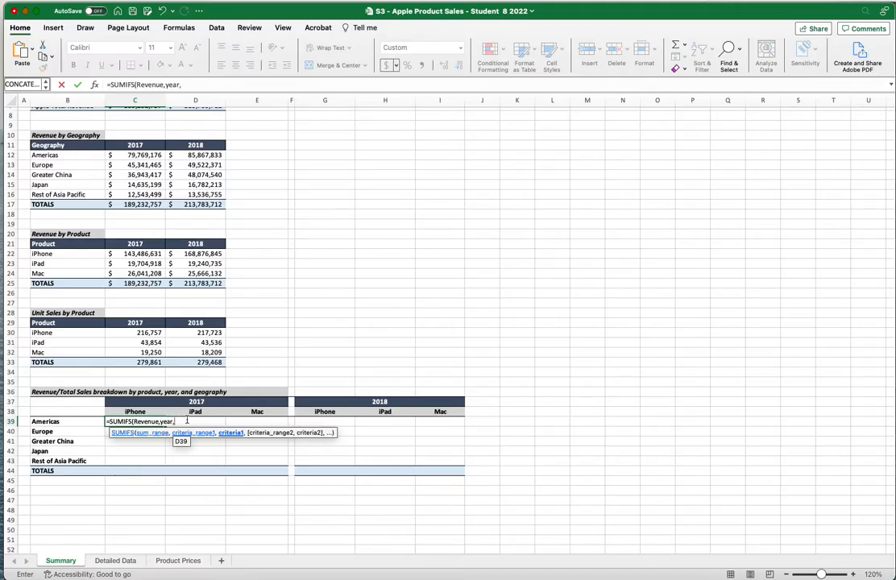
{"action": "left_click", "coordinate": [206, 401]}
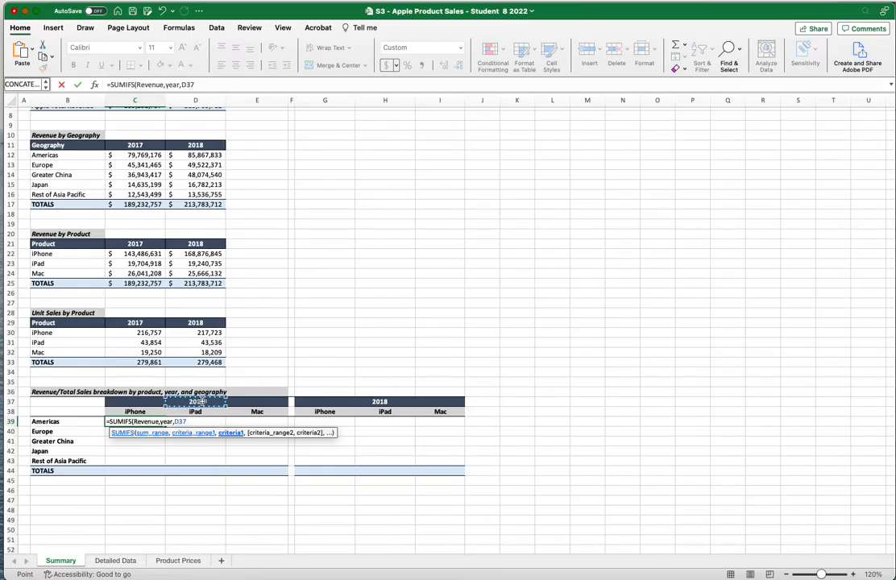
{"action": "left_click", "coordinate": [143, 403]}
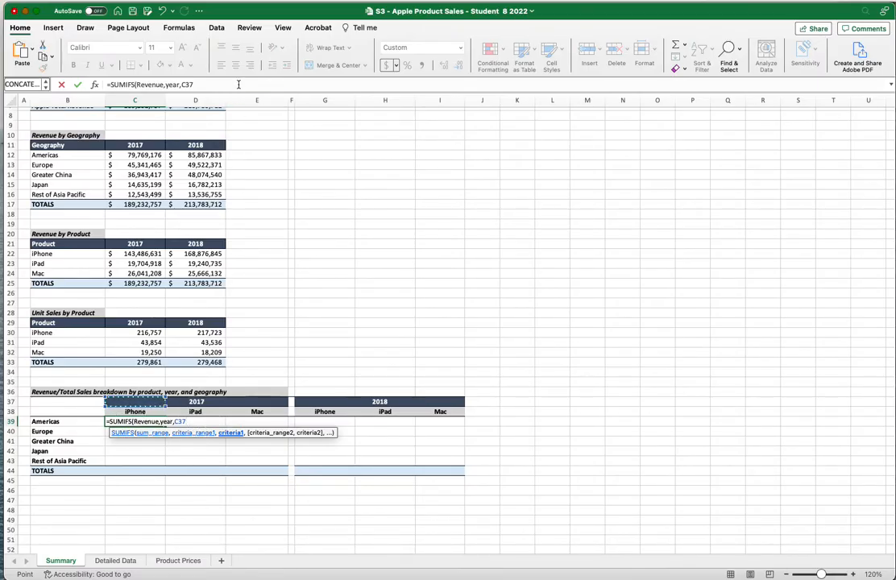
{"action": "type", "text": "$C$37"}
Add product criterion C$38 and geography criterion B39 to the C39 SUMIFS formula
{"action": "type", "text": ","}
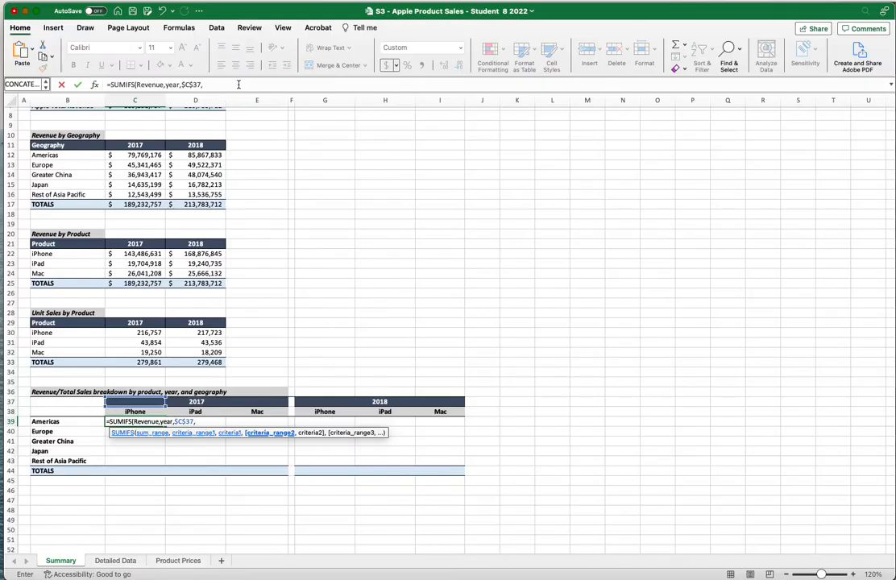
{"action": "type", "text": "pro"}
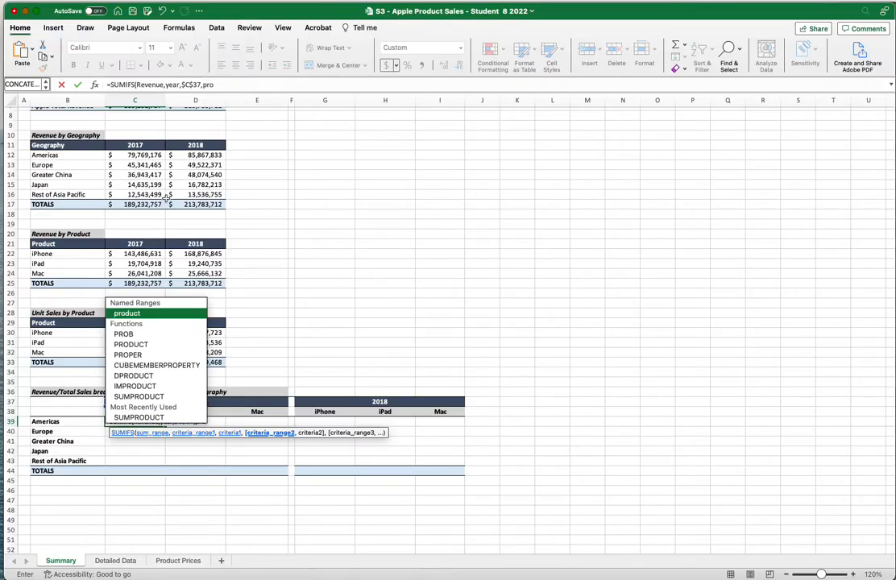
{"action": "type", "text": "duct"}
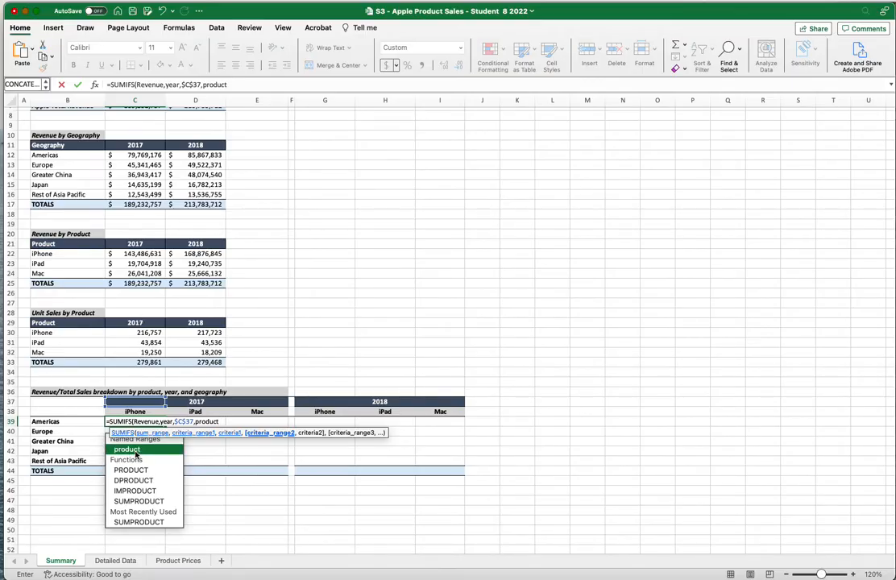
{"action": "type", "text": ","}
{"action": "left_click", "coordinate": [134, 412]}
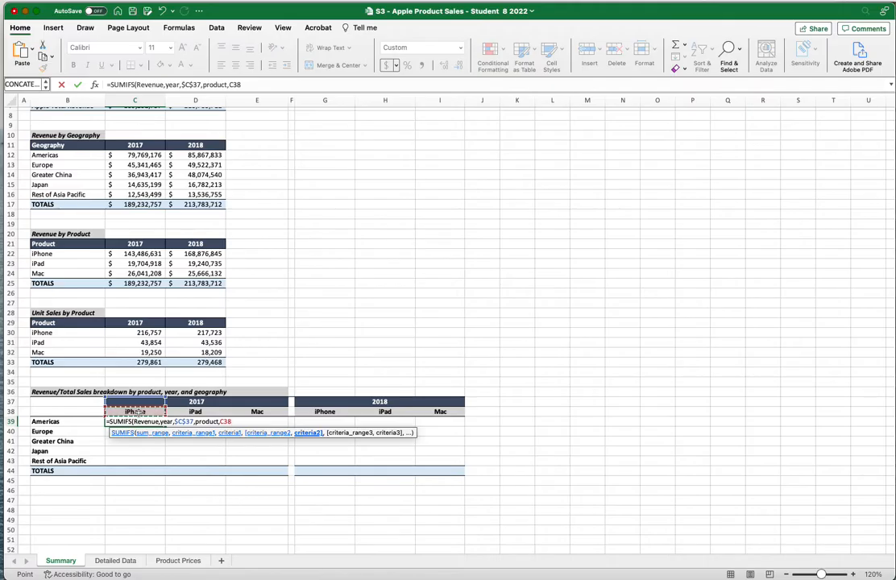
{"action": "key", "text": "F4"}
{"action": "key", "text": "F4"}
{"action": "type", "text": ","}
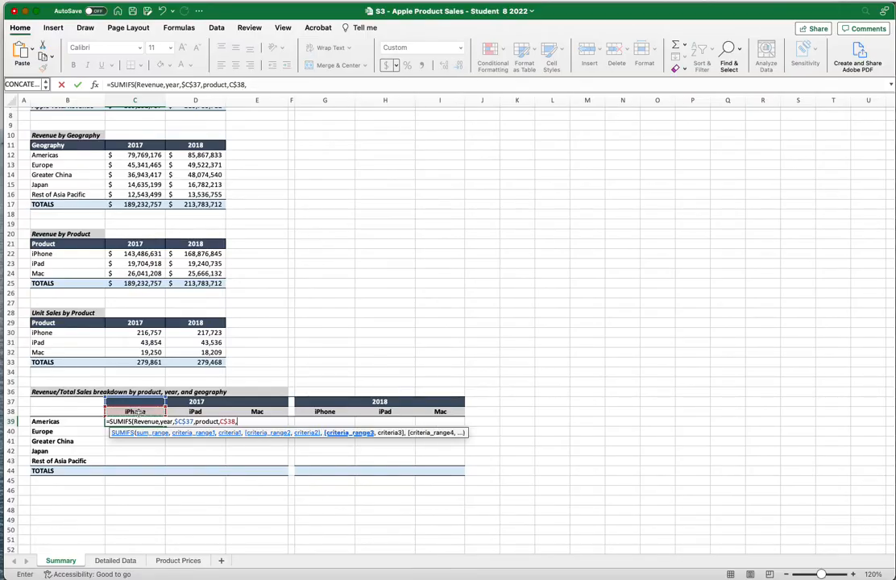
{"action": "type", "text": "geo"}
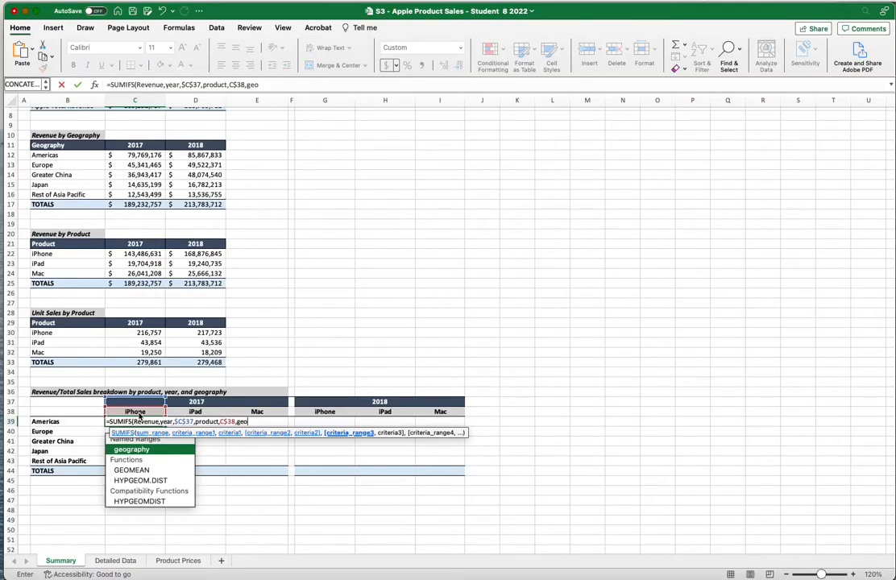
{"action": "double_click", "coordinate": [148, 451]}
{"action": "type", "text": ","}
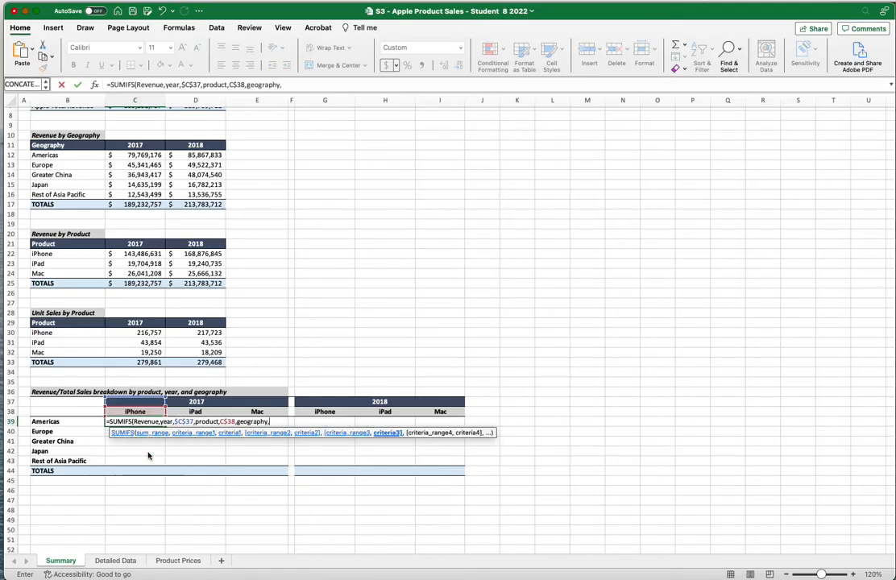
{"action": "left_click", "coordinate": [63, 422]}
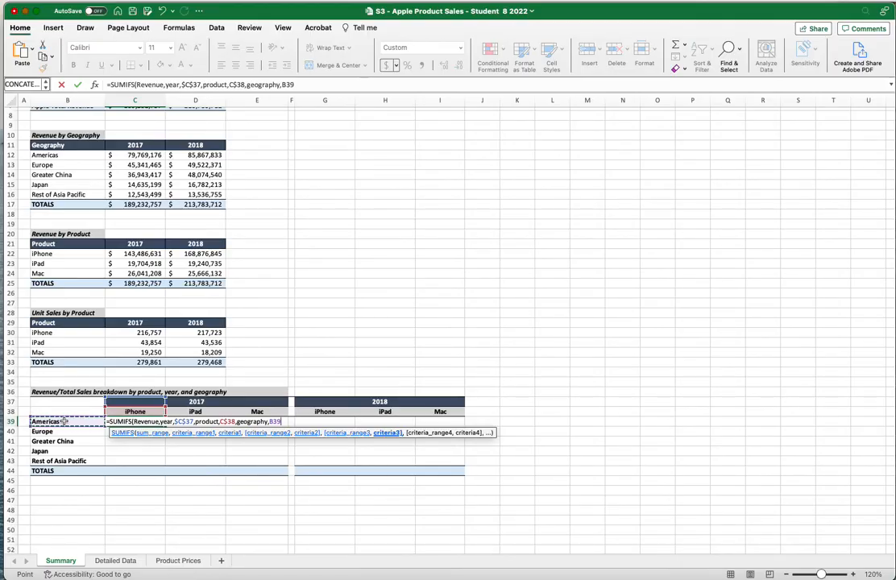
Lock the B39 region reference and finish C39's SUMIFS, which returns $60,465,664
{"action": "key", "text": "F4"}
{"action": "key", "text": "F4"}
{"action": "type", "text": ")"}
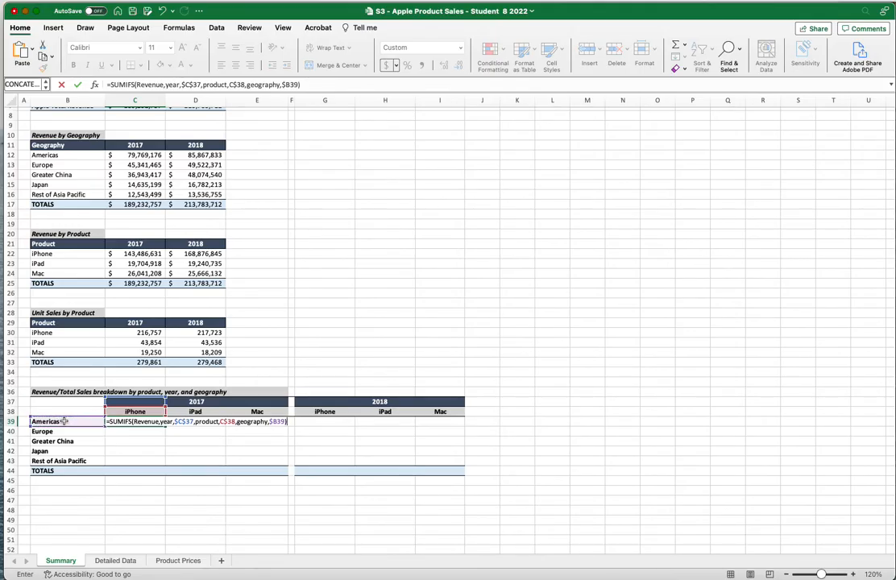
{"action": "key", "text": "Return"}
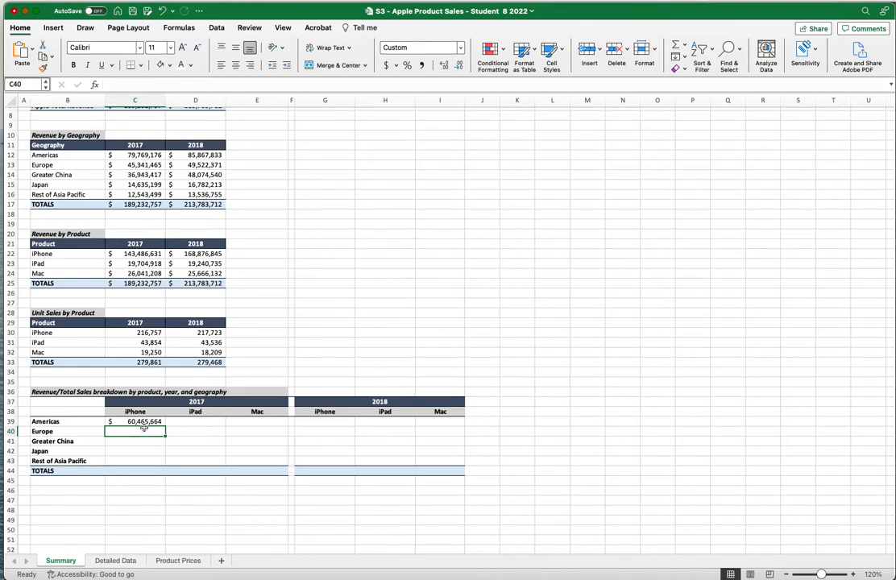
Fill the C39 SUMIFS formula down to C43 and across the iPad and Mac columns to E43
{"action": "left_click", "coordinate": [147, 421]}
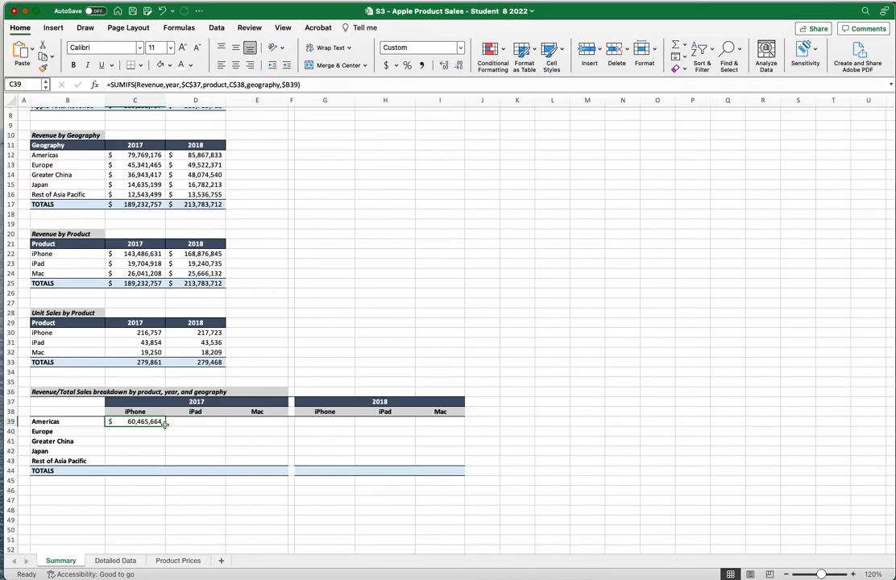
{"action": "left_click_drag", "start_coordinate": [164, 428], "coordinate": [162, 460]}
{"action": "left_click", "coordinate": [173, 461]}
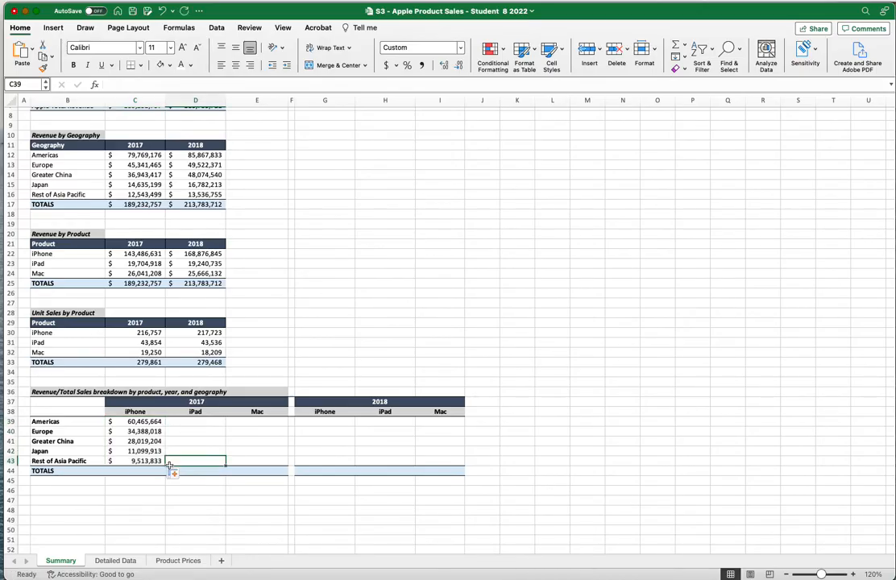
{"action": "left_click_drag", "start_coordinate": [135, 422], "coordinate": [268, 462]}
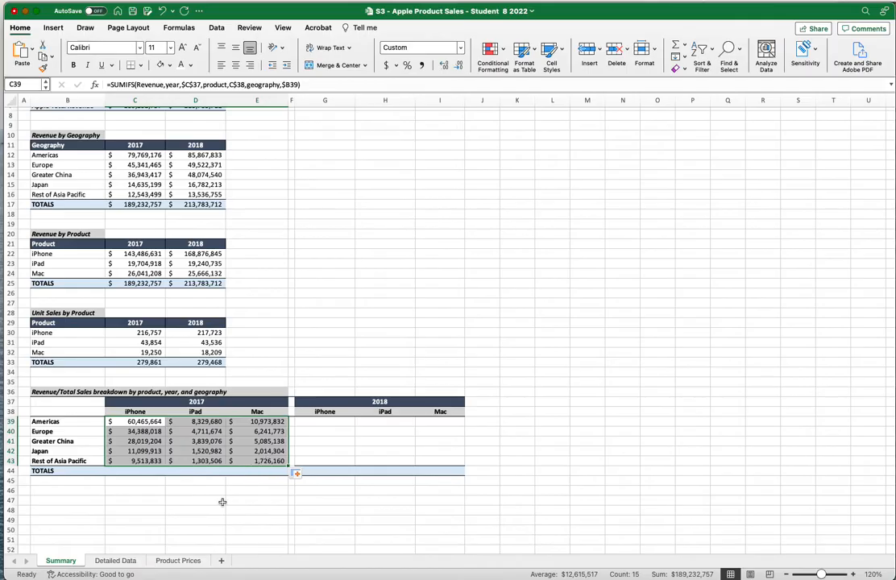
{"action": "left_click", "coordinate": [219, 499]}
AutoSum the iPhone and iPad columns in the TOTALS row, then copy the total across to Mac
{"action": "left_click_drag", "start_coordinate": [134, 421], "coordinate": [131, 456]}
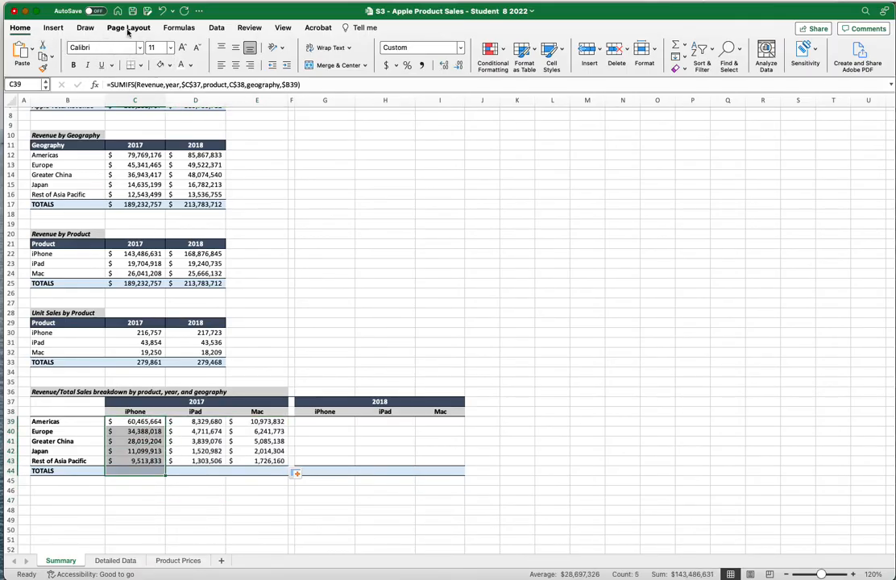
{"action": "left_click", "coordinate": [179, 27]}
{"action": "left_click", "coordinate": [57, 50]}
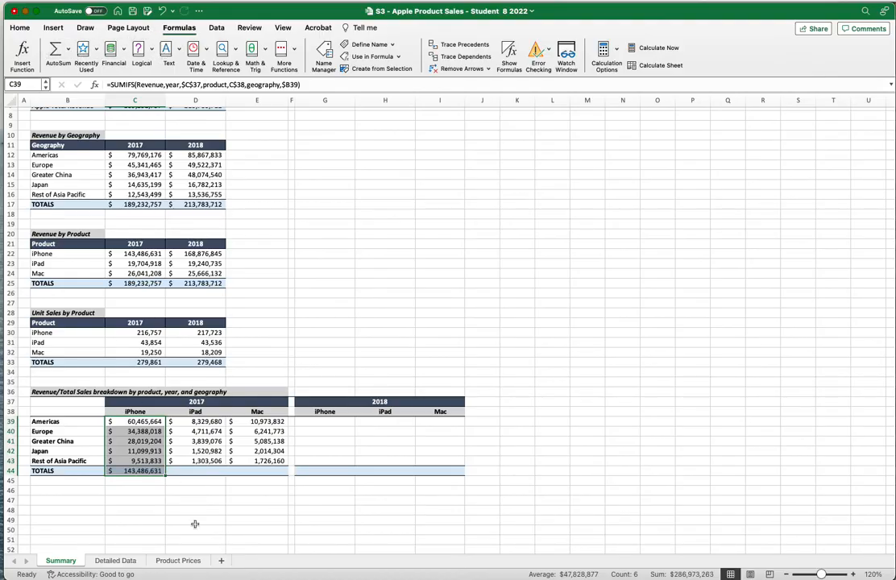
{"action": "left_click_drag", "start_coordinate": [195, 412], "coordinate": [208, 457]}
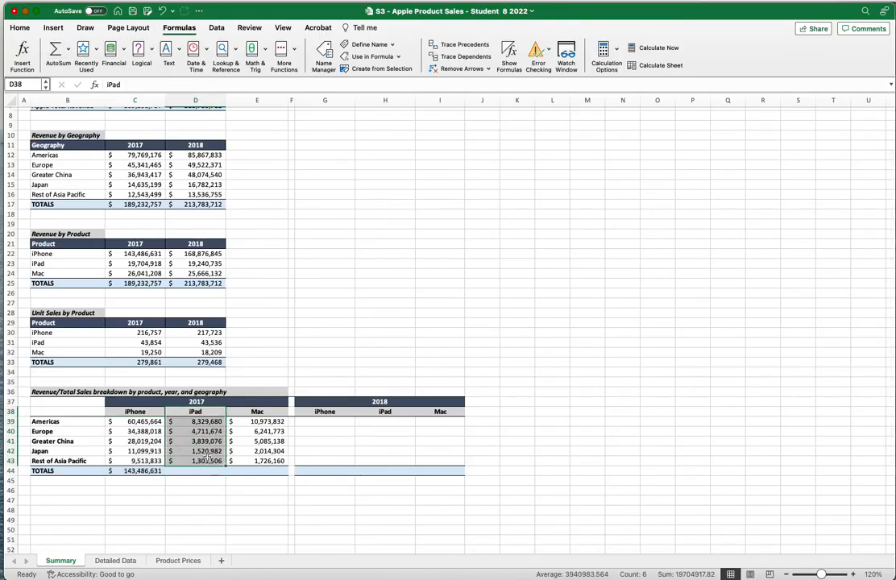
{"action": "left_click", "coordinate": [206, 431]}
{"action": "left_click_drag", "start_coordinate": [208, 421], "coordinate": [203, 462]}
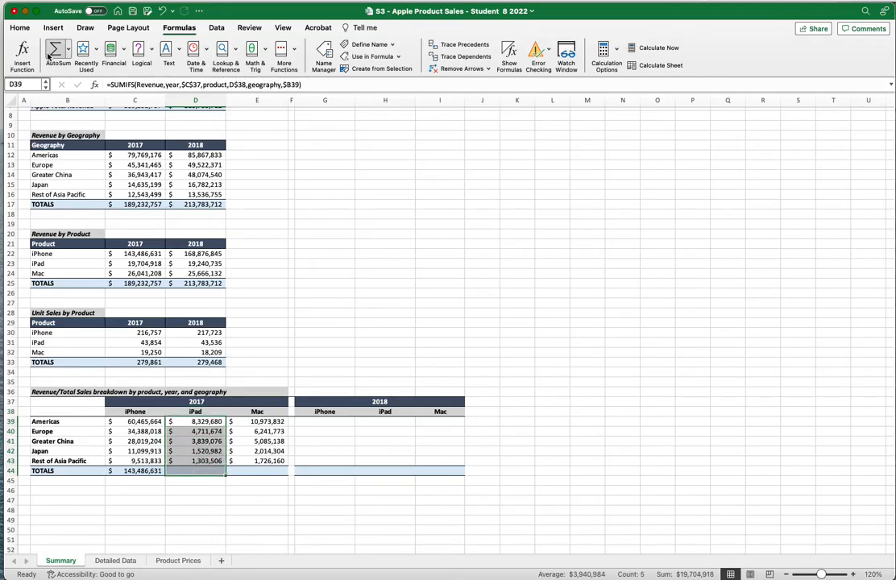
{"action": "left_click", "coordinate": [55, 50]}
{"action": "left_click", "coordinate": [222, 472]}
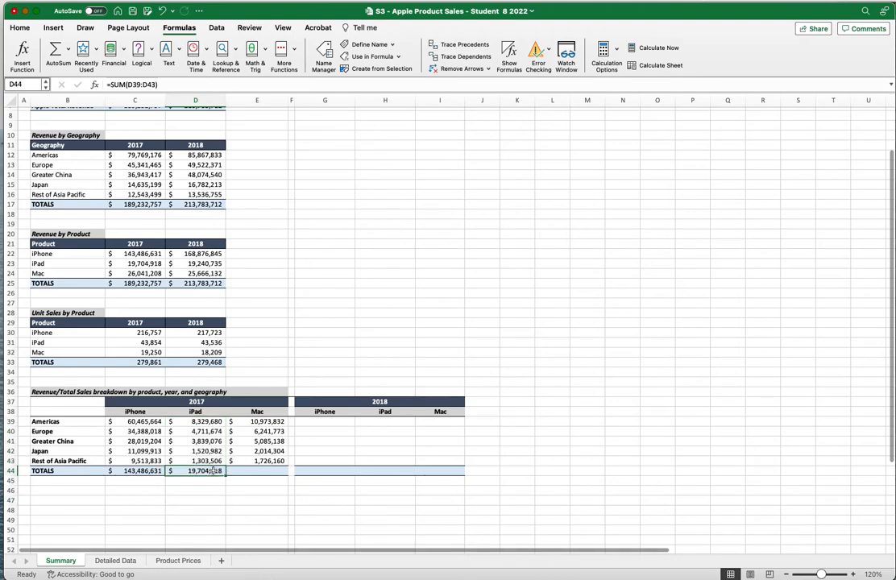
{"action": "left_click_drag", "start_coordinate": [227, 476], "coordinate": [273, 474]}
{"action": "left_click", "coordinate": [259, 490]}
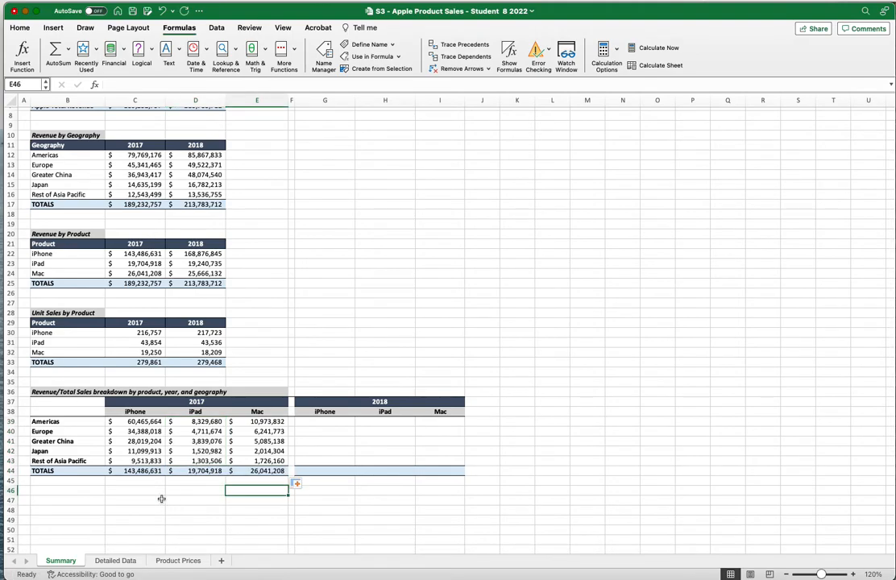
{"action": "left_click", "coordinate": [133, 470]}
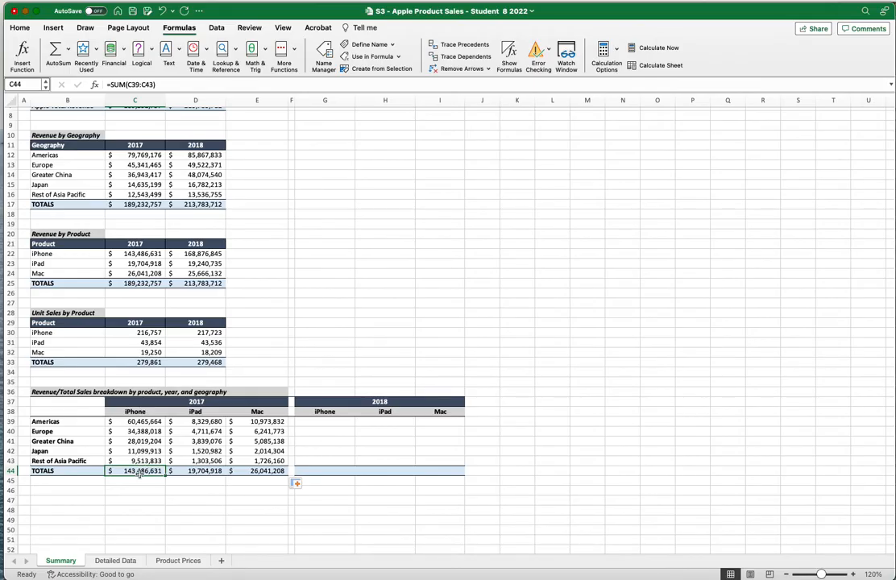
{"action": "left_click", "coordinate": [135, 260]}
{"action": "left_click", "coordinate": [134, 253]}
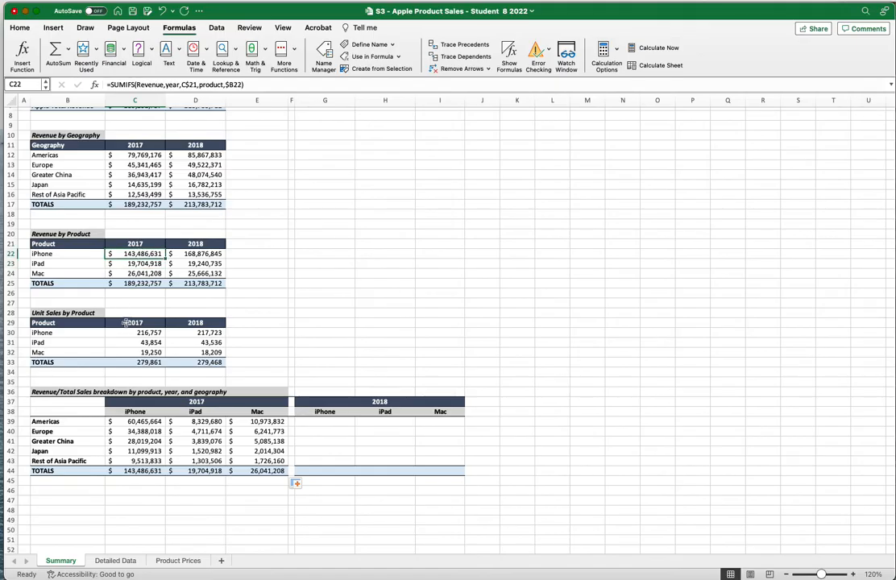
{"action": "left_click", "coordinate": [187, 473]}
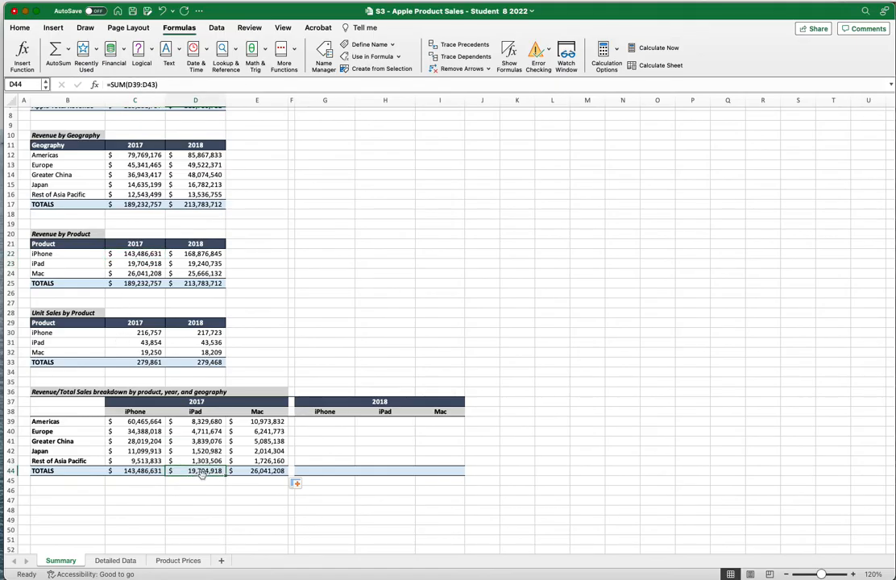
{"action": "left_click", "coordinate": [133, 264]}
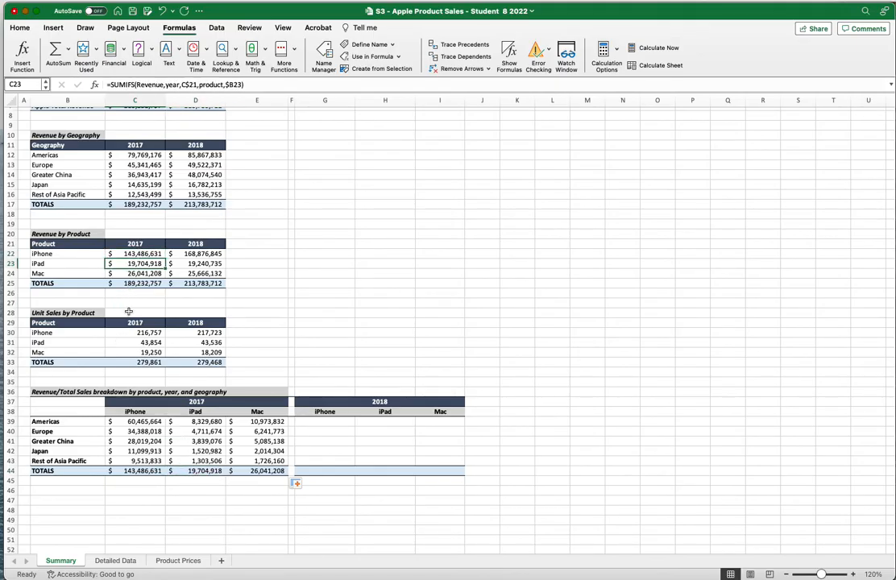
{"action": "left_click", "coordinate": [250, 473]}
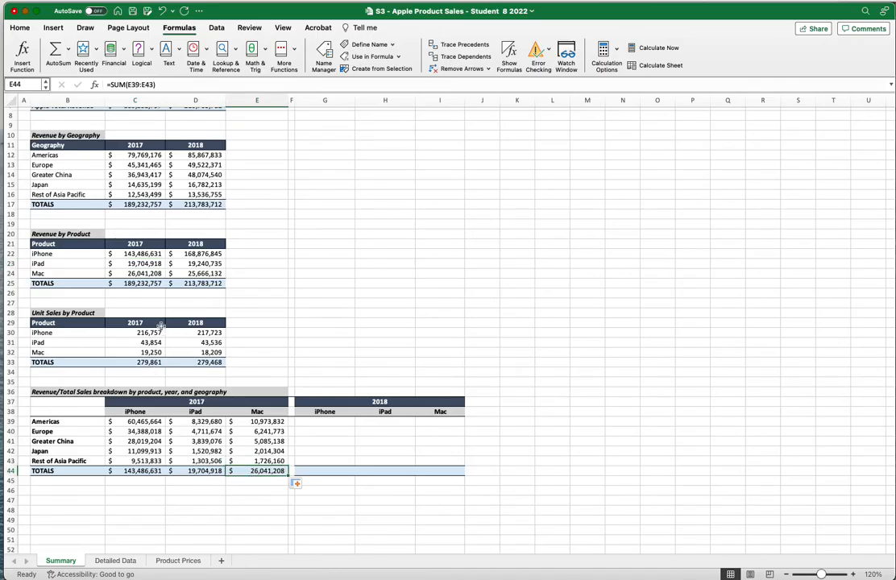
{"action": "left_click", "coordinate": [141, 274]}
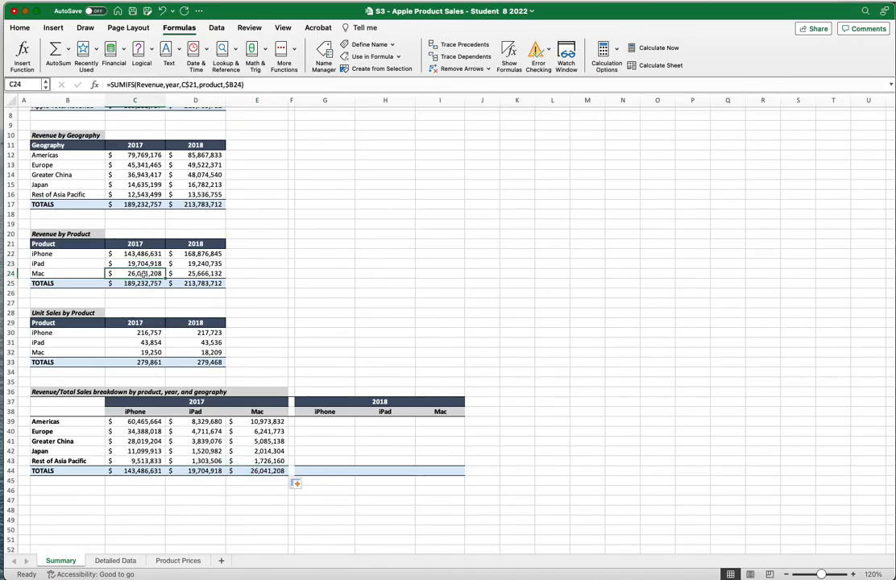
{"action": "left_click", "coordinate": [246, 500]}
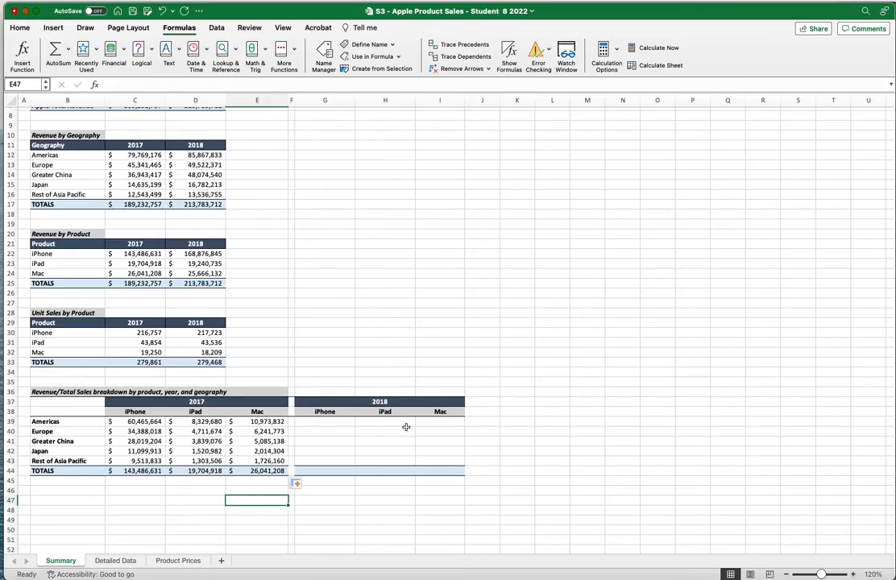
{"action": "left_click", "coordinate": [341, 422]}
{"action": "left_click_drag", "start_coordinate": [342, 422], "coordinate": [323, 473]}
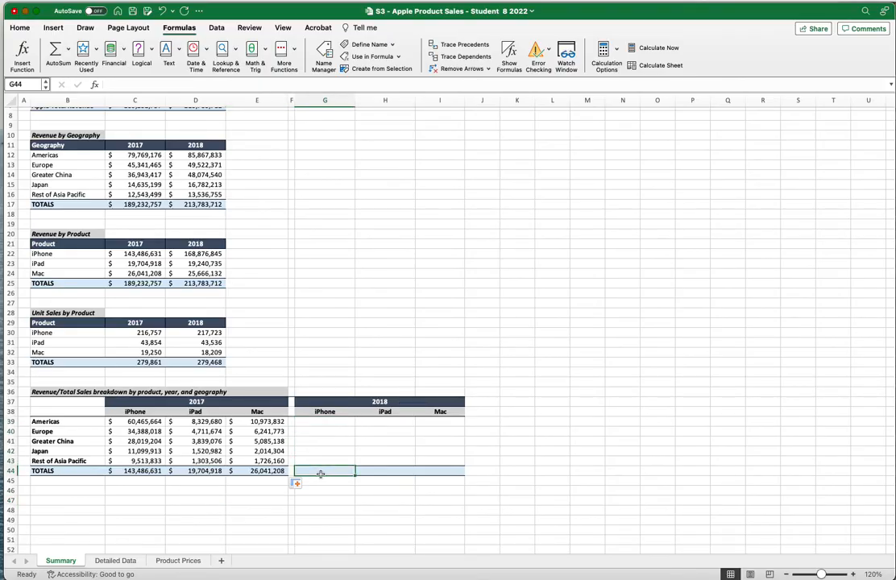
{"action": "left_click", "coordinate": [207, 254]}
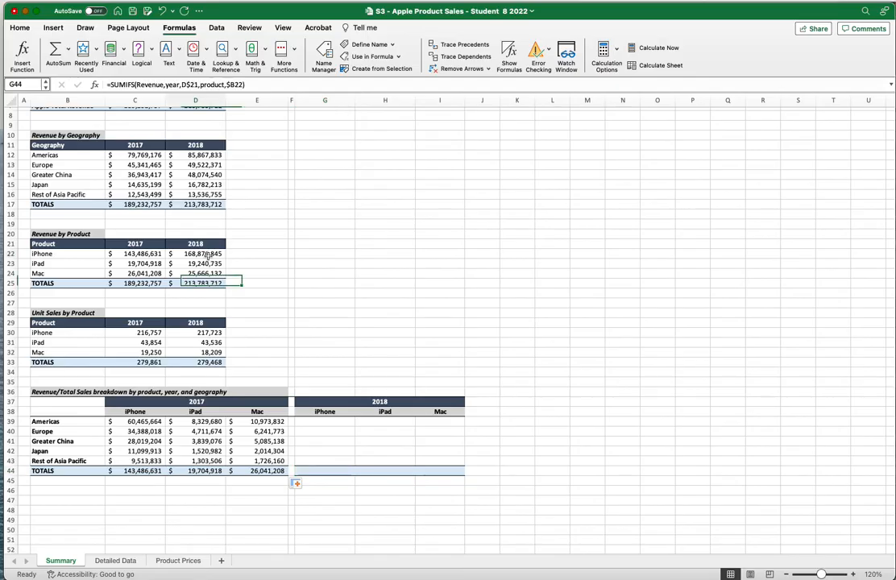
{"action": "left_click", "coordinate": [392, 472]}
{"action": "left_click", "coordinate": [202, 264]}
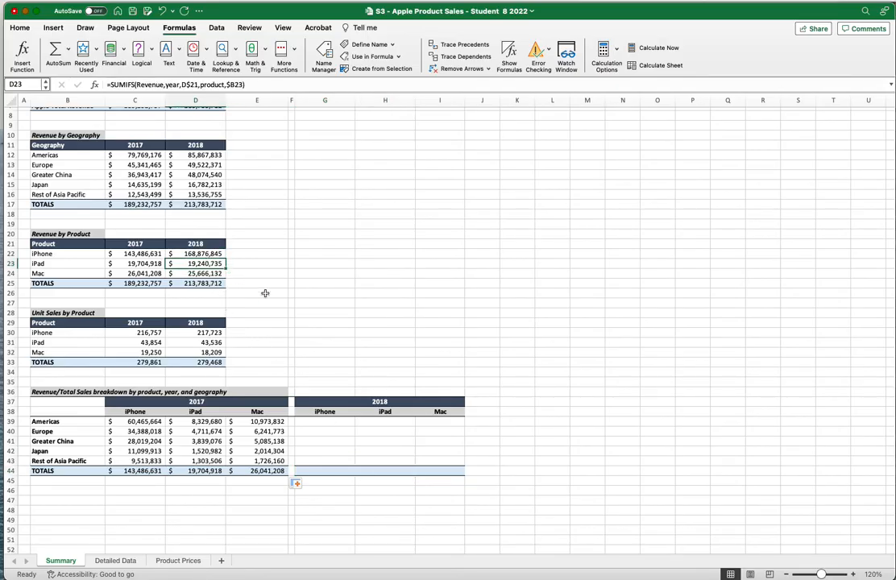
{"action": "left_click", "coordinate": [427, 469]}
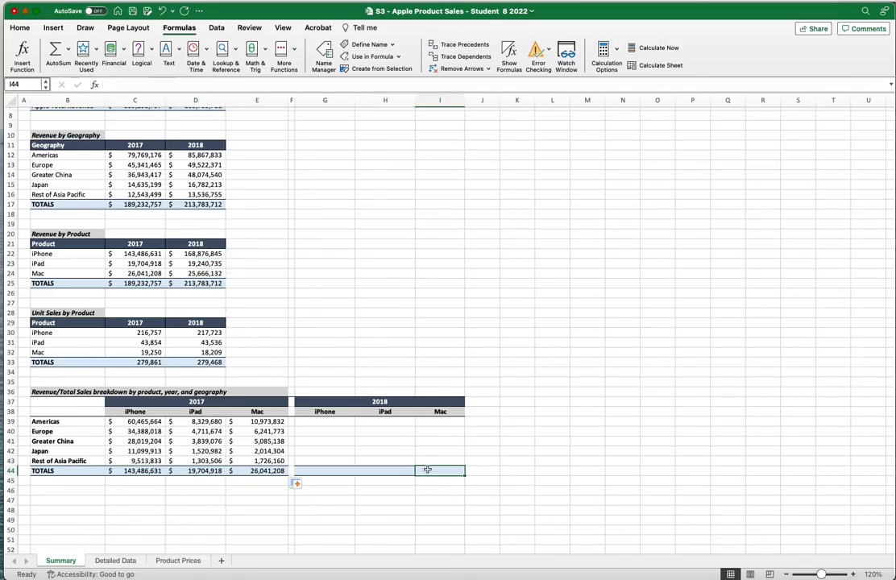
{"action": "left_click", "coordinate": [193, 273]}
{"action": "left_click", "coordinate": [173, 512]}
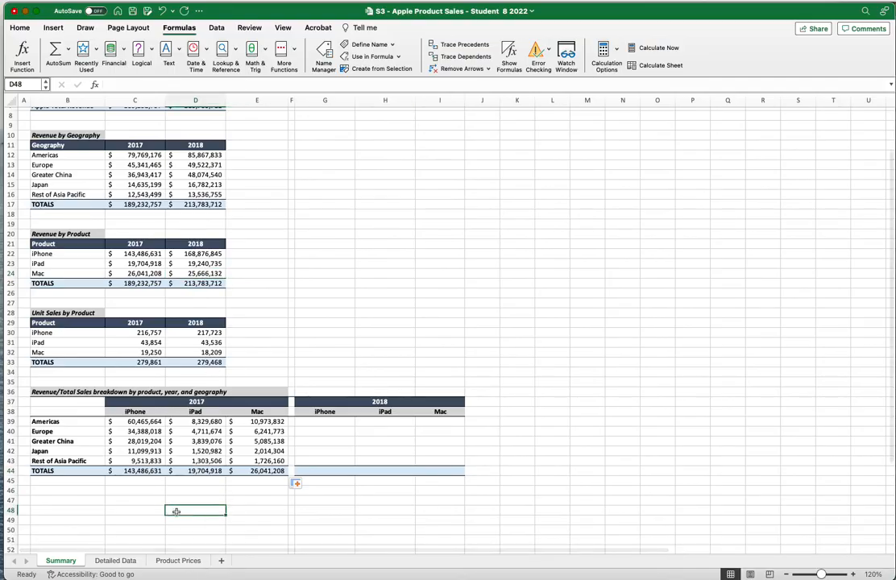